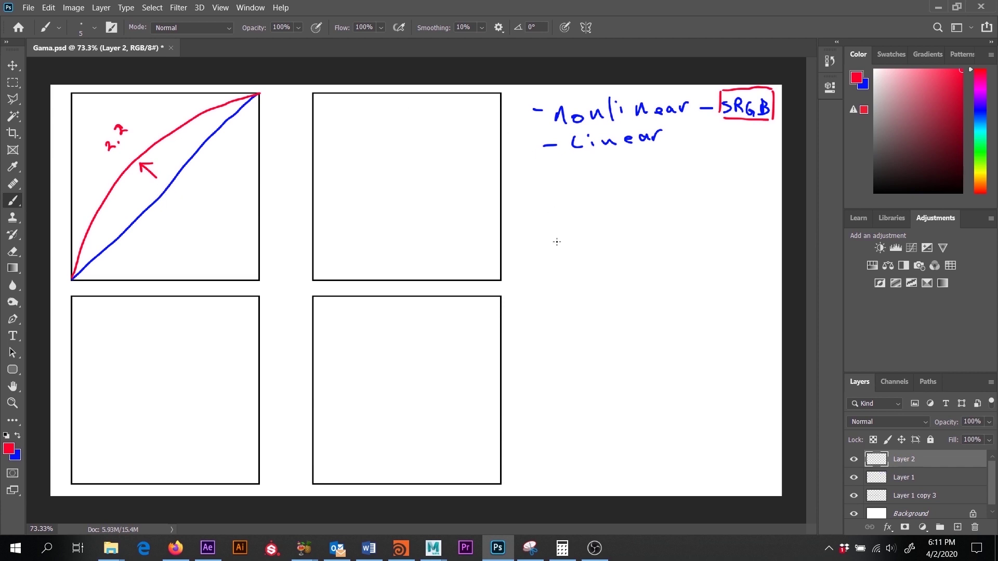
Write "1x1=1" and "3.2 x 3.2 ≠" in red brush strokes below the linear note.
left_click_drag(545, 203, 547, 224)
mouse_move(555, 203)
left_mouse_down()
mouse_move(573, 223)
mouse_move(556, 223)
mouse_move(581, 226)
mouse_move(607, 206)
mouse_move(618, 216)
left_mouse_up()
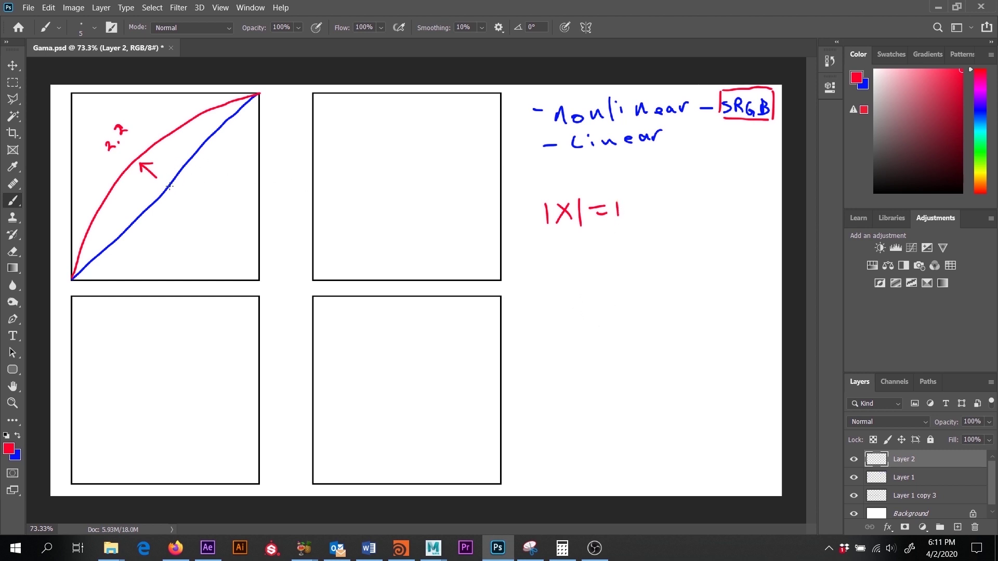
mouse_move(541, 262)
left_mouse_down()
mouse_move(543, 277)
mouse_move(609, 262)
mouse_move(603, 270)
mouse_move(634, 269)
mouse_move(657, 255)
mouse_move(659, 274)
left_mouse_up()
left_click(555, 276)
left_click(616, 270)
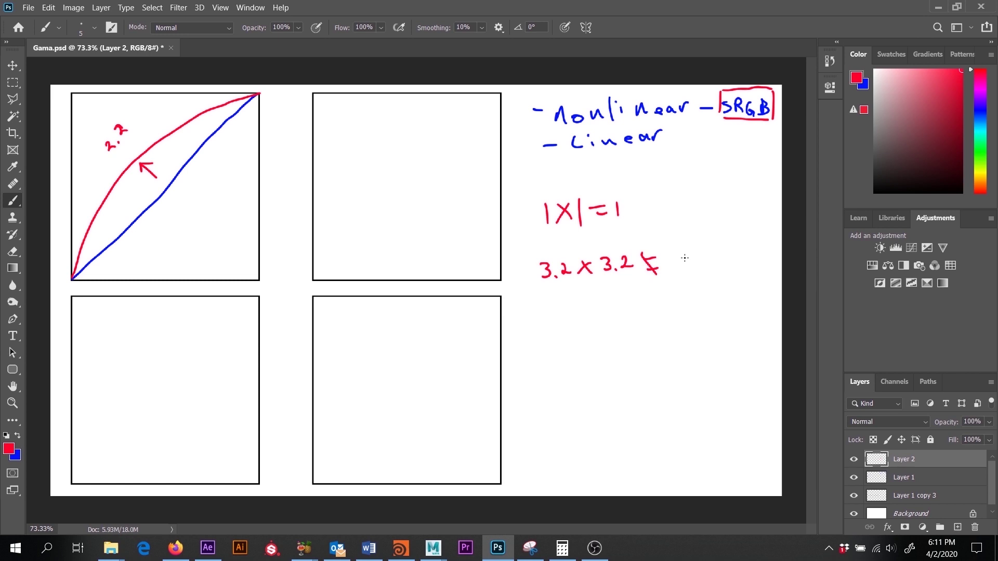
Switch to Calculator and compute 3.2 × 3.2.
left_click(562, 548)
key("Delete")
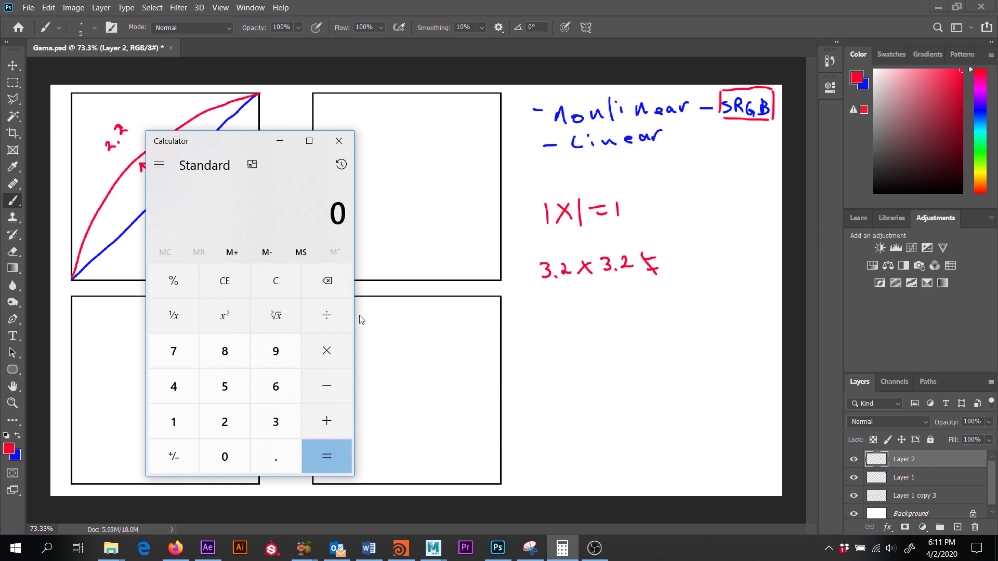
type("3.2")
key("asterisk")
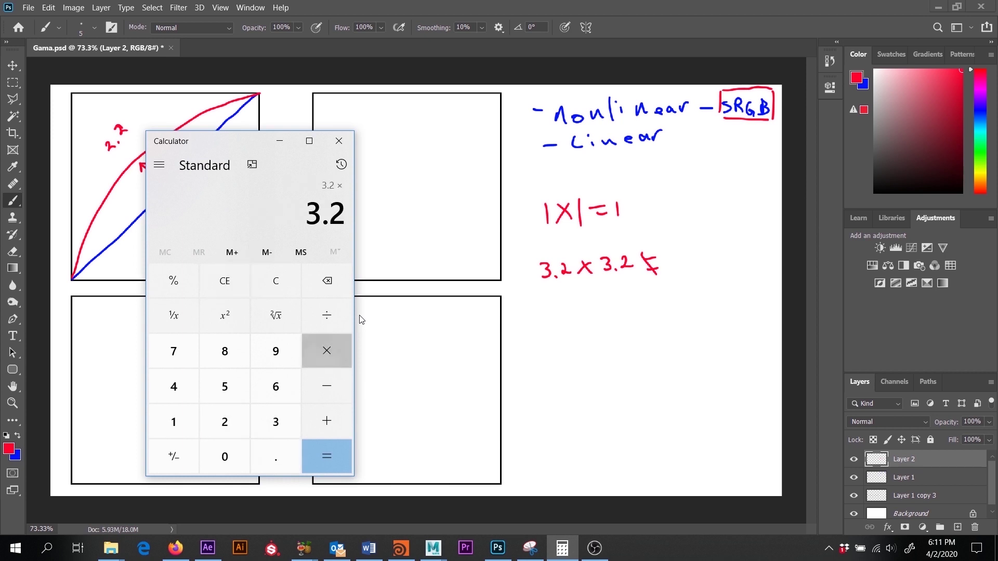
type("3.2")
key("Return")
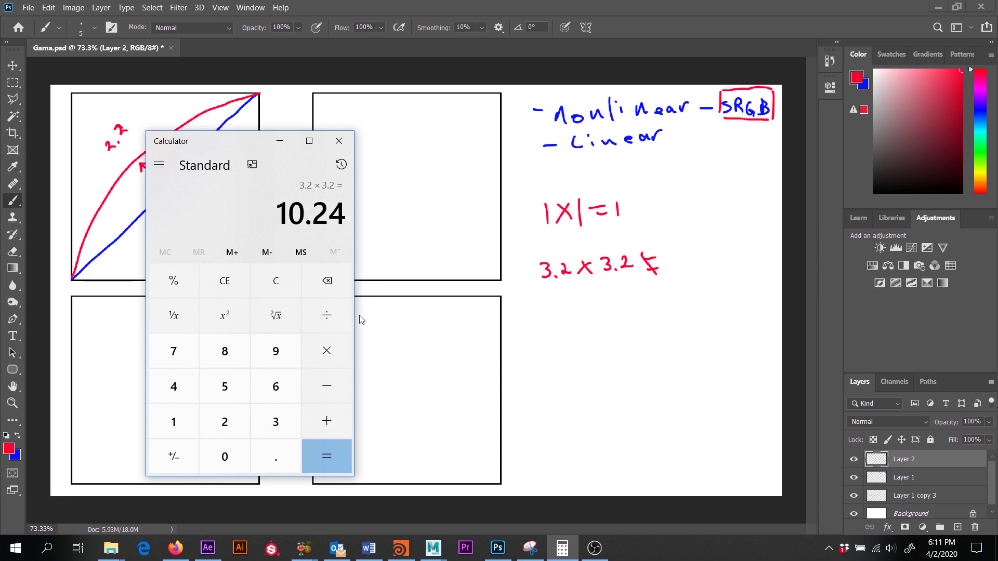
Back in Photoshop, write "incorrect" after the 3.2 × 3.2 expression, box the word and draw an arrow pointing down at it.
left_click(679, 257)
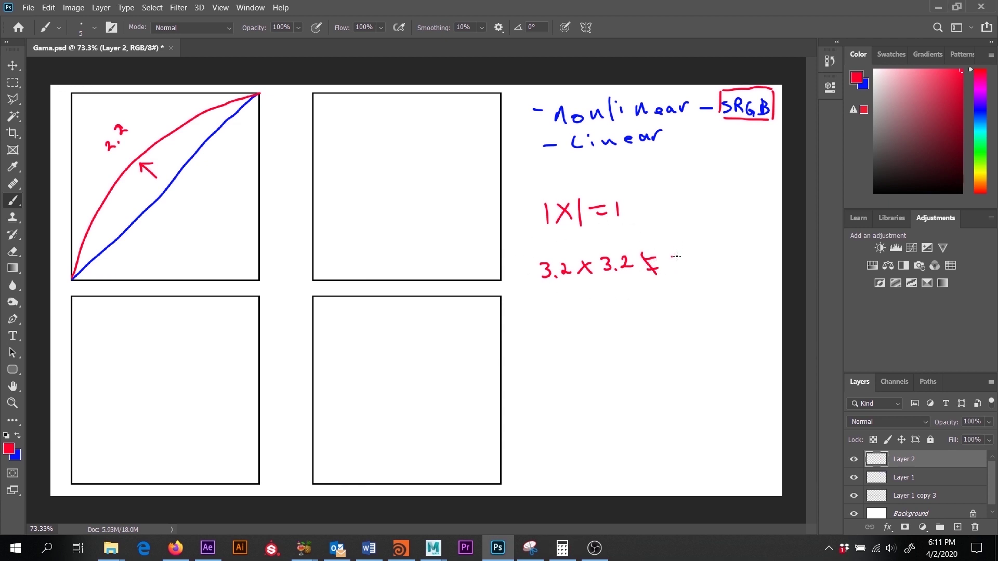
left_click(675, 258)
left_click(676, 267)
mouse_move(684, 266)
left_mouse_down()
mouse_move(689, 255)
mouse_move(696, 266)
mouse_move(763, 244)
mouse_move(768, 230)
left_mouse_up()
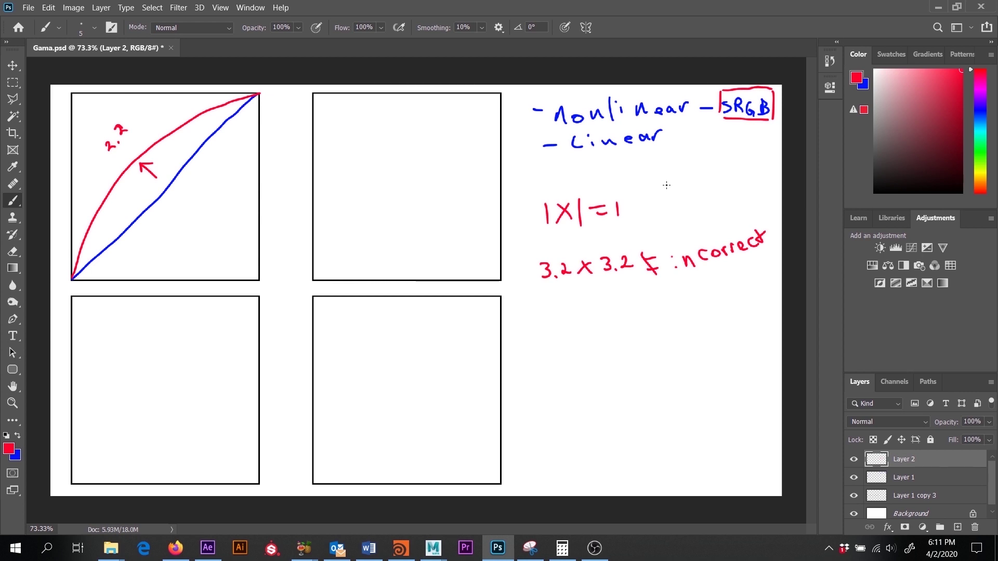
mouse_move(670, 231)
left_mouse_down()
mouse_move(664, 266)
mouse_move(699, 282)
mouse_move(778, 263)
mouse_move(779, 212)
mouse_move(668, 237)
left_mouse_up()
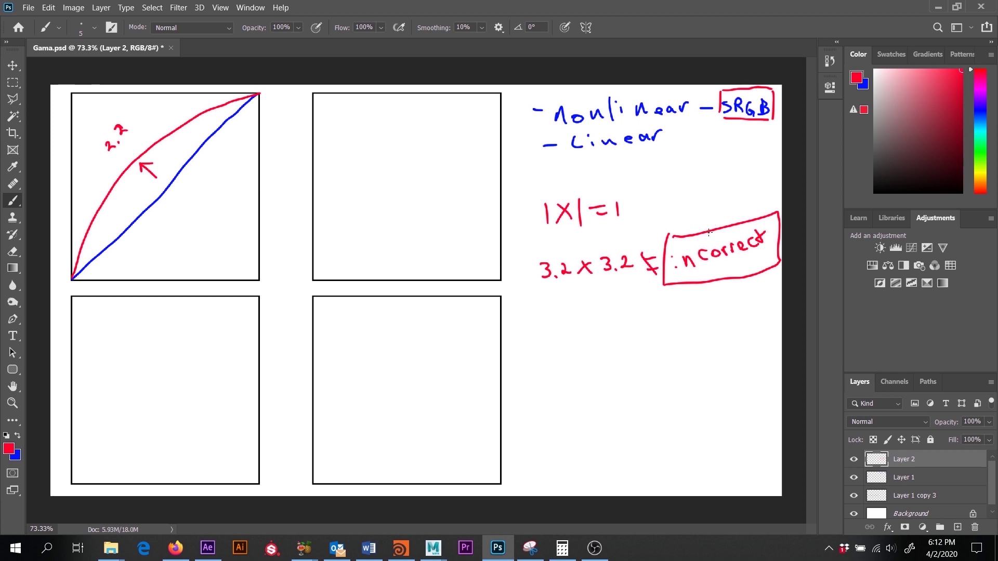
left_click_drag(703, 209, 703, 233)
left_click_drag(692, 227, 718, 231)
Draw an arrow from the 2.2 curve across the diagonal, label it .4545, and draw the mirrored red curve below the diagonal.
mouse_move(122, 180)
left_mouse_down()
mouse_move(171, 215)
mouse_move(197, 189)
left_mouse_up()
left_click(187, 199)
left_click_drag(204, 174, 220, 173)
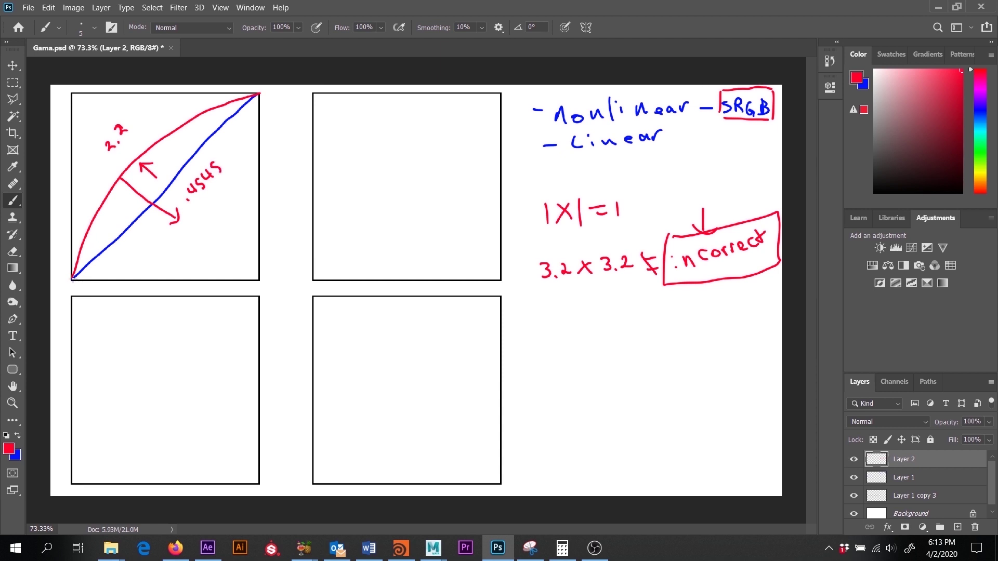
mouse_move(73, 278)
left_mouse_down()
mouse_move(126, 268)
mouse_move(189, 238)
mouse_move(227, 177)
mouse_move(259, 92)
left_mouse_up()
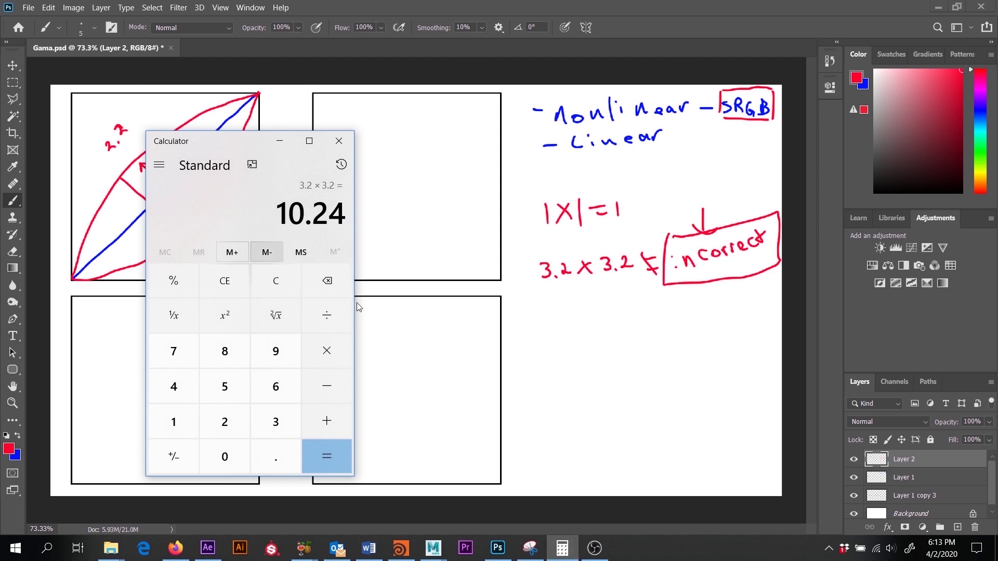
Clear Calculator, compute 2.2 × 0.4545 and return to the Photoshop drawing.
left_click(224, 280)
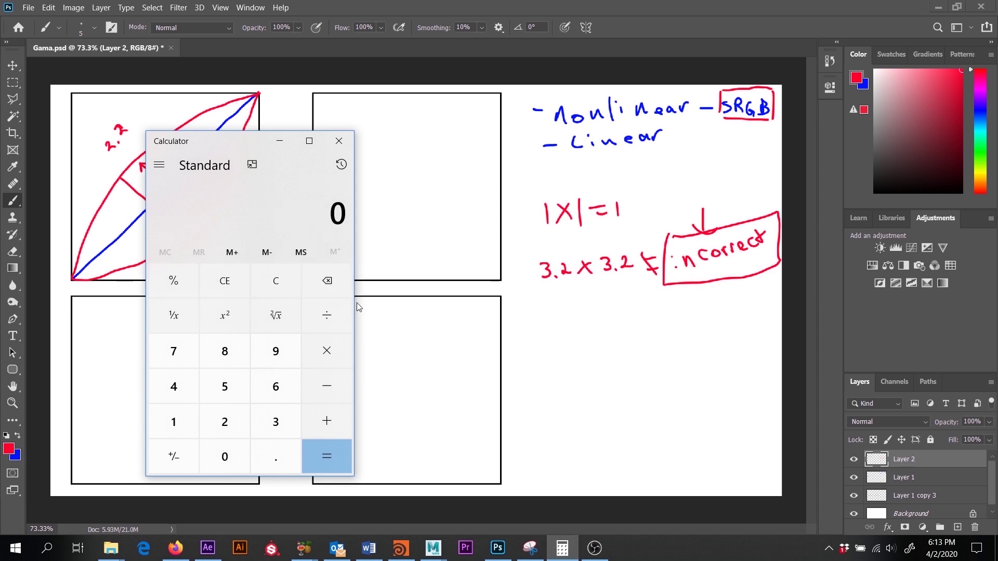
type("2.2*0.4")
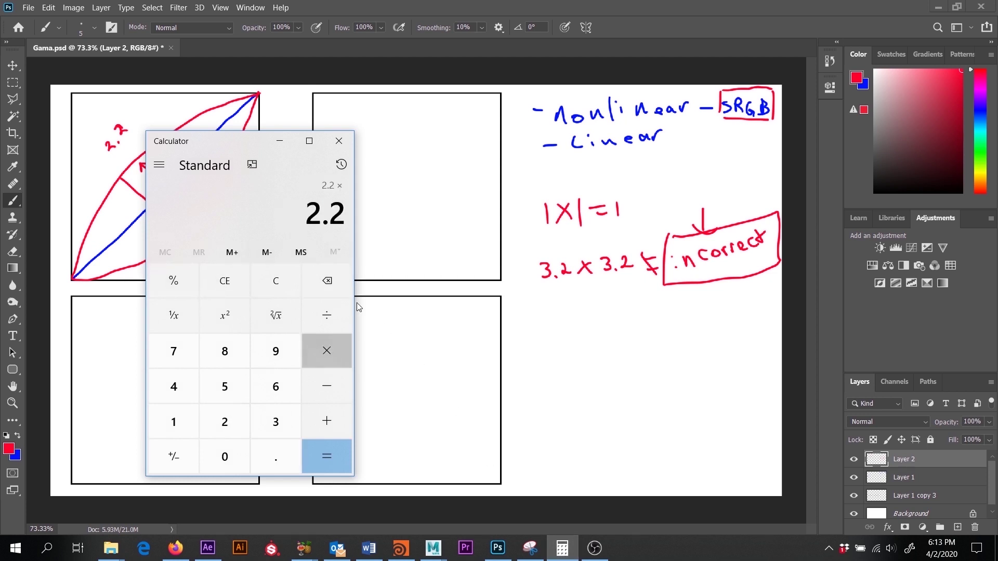
type("545")
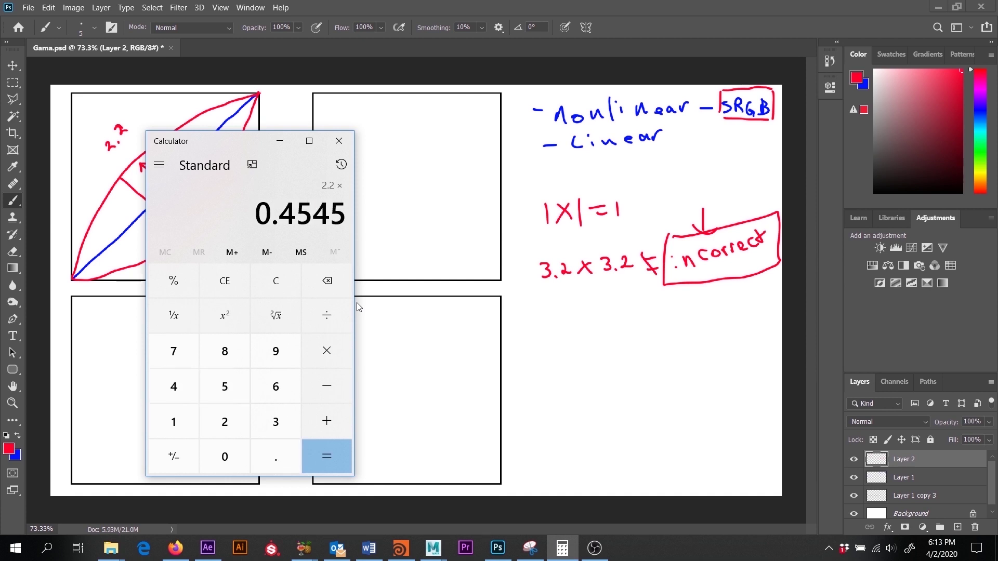
key("Return")
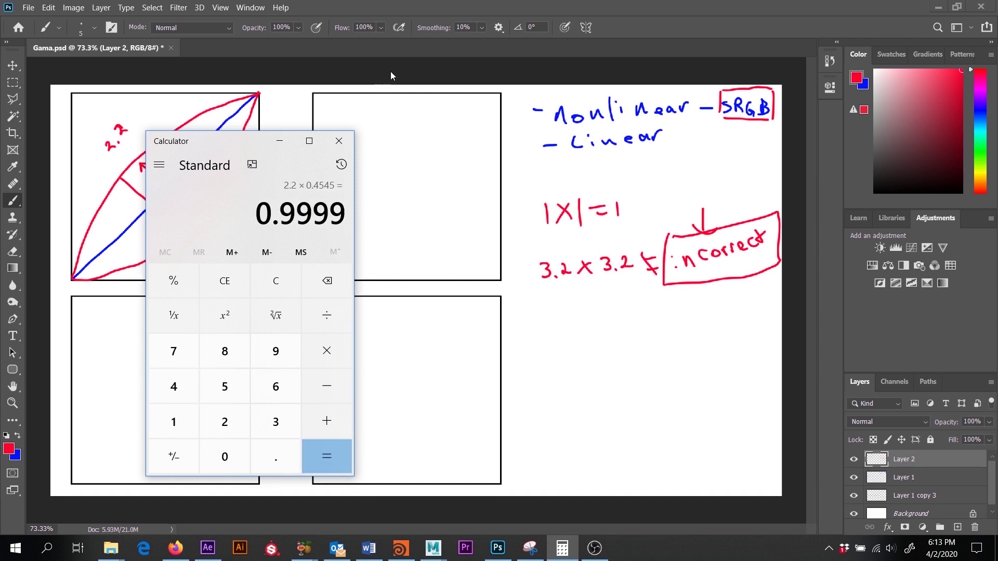
left_click(279, 141)
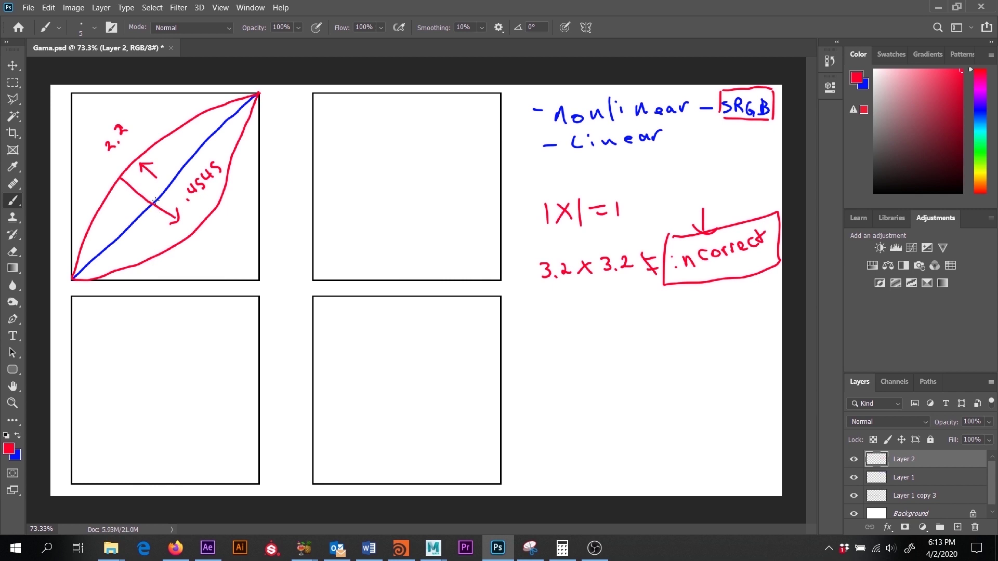
Touch up the .4545 label and draw red stars beside and beneath the word "Linear".
left_click_drag(186, 192, 185, 197)
mouse_move(676, 136)
left_mouse_down()
mouse_move(673, 148)
mouse_move(685, 136)
mouse_move(672, 151)
mouse_move(652, 154)
mouse_move(667, 146)
left_mouse_up()
mouse_move(585, 154)
left_mouse_down()
mouse_move(584, 163)
mouse_move(593, 146)
left_mouse_up()
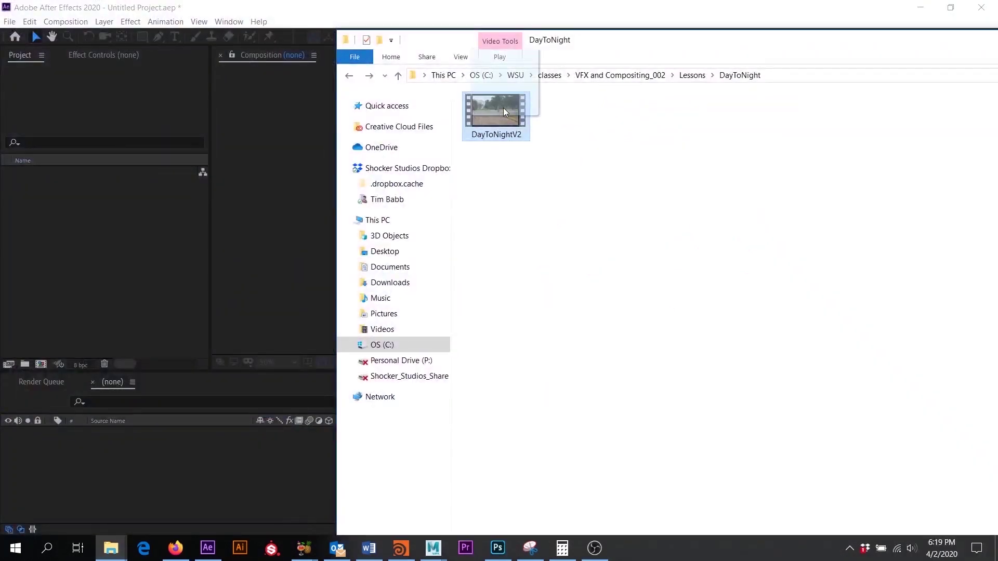
Import the DayToNightV2 video from the DayToNight folder into the After Effects project.
left_click_drag(503, 108, 46, 245)
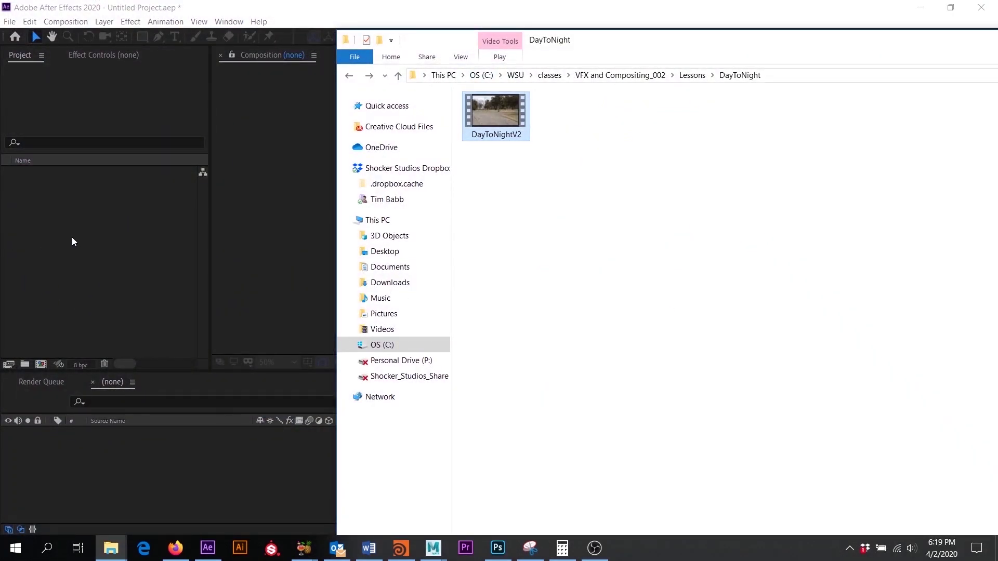
left_click(71, 242)
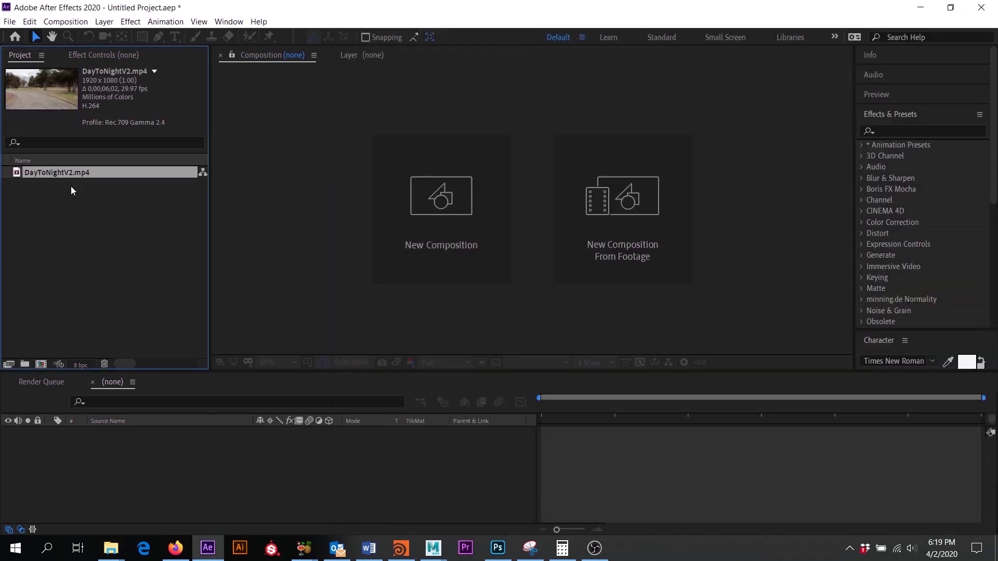
left_click(53, 222)
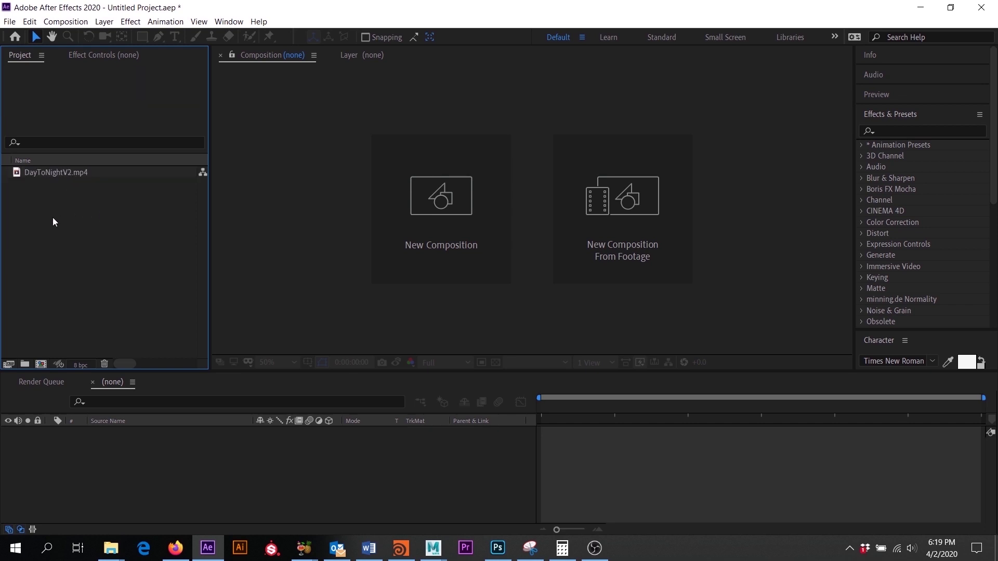
Create three project folders named Comps, Footage and Imgs.
left_click(25, 364)
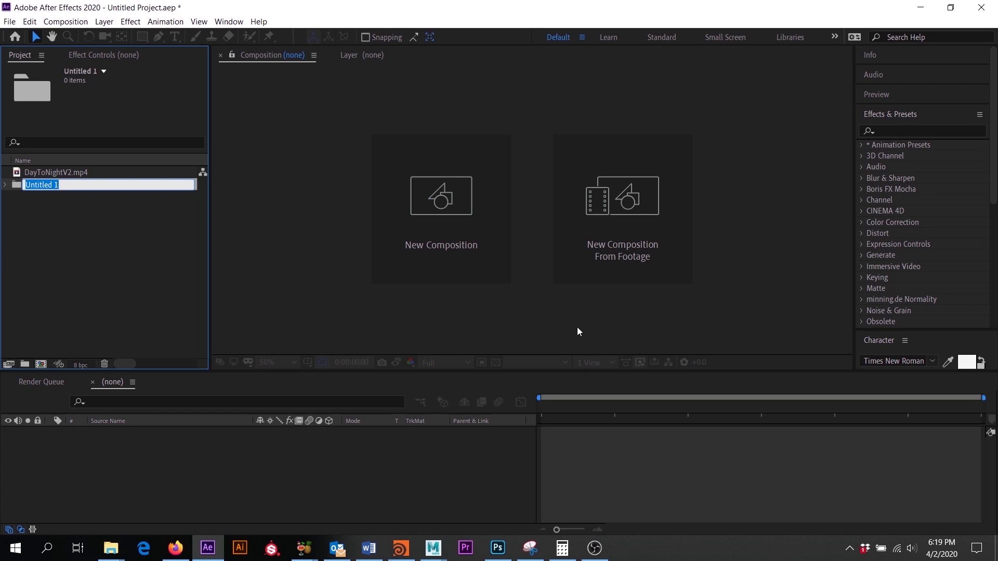
type("Comps")
key("Return")
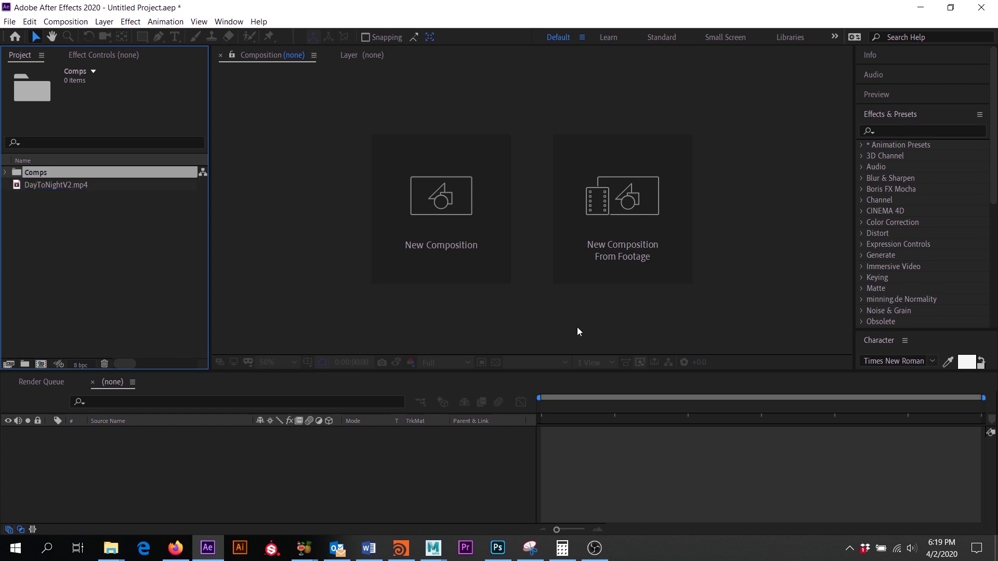
left_click(72, 323)
left_click(25, 364)
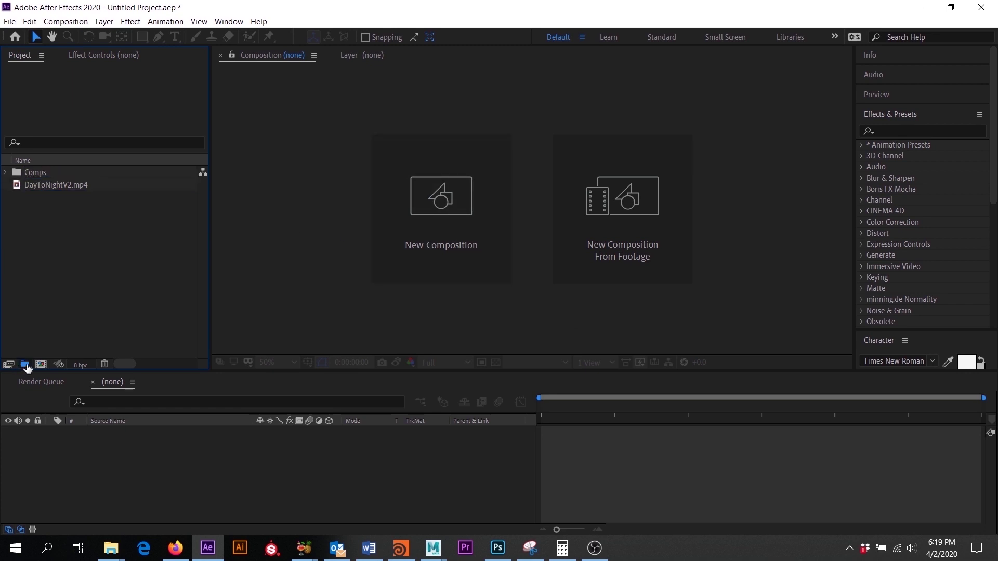
type("Footage")
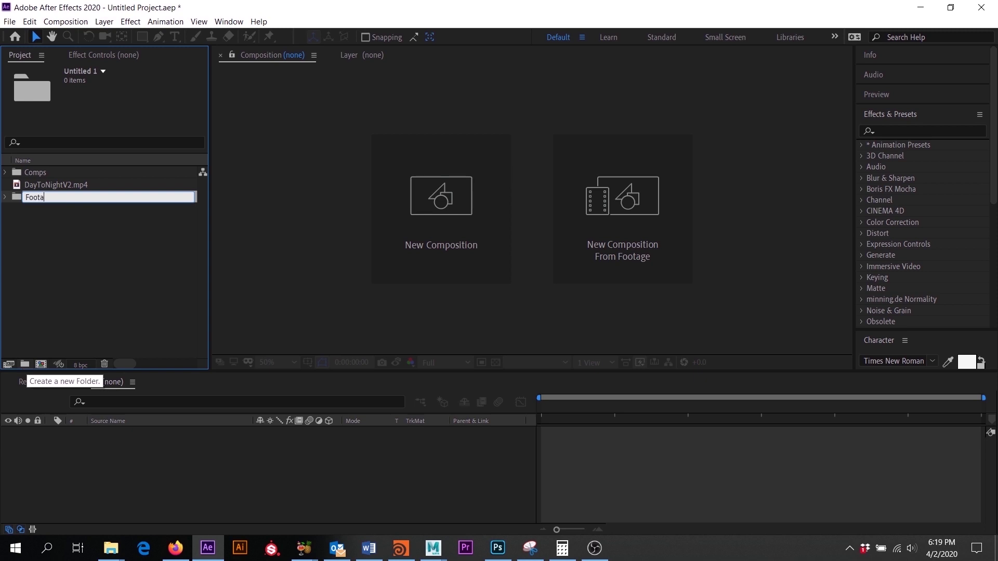
key("Return")
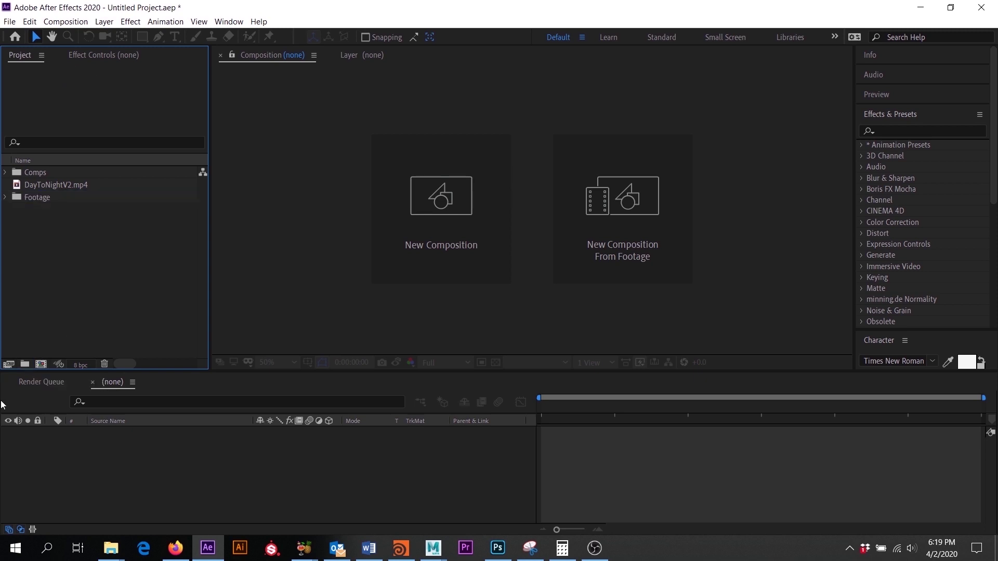
left_click(25, 364)
type("Imgs")
key("Return")
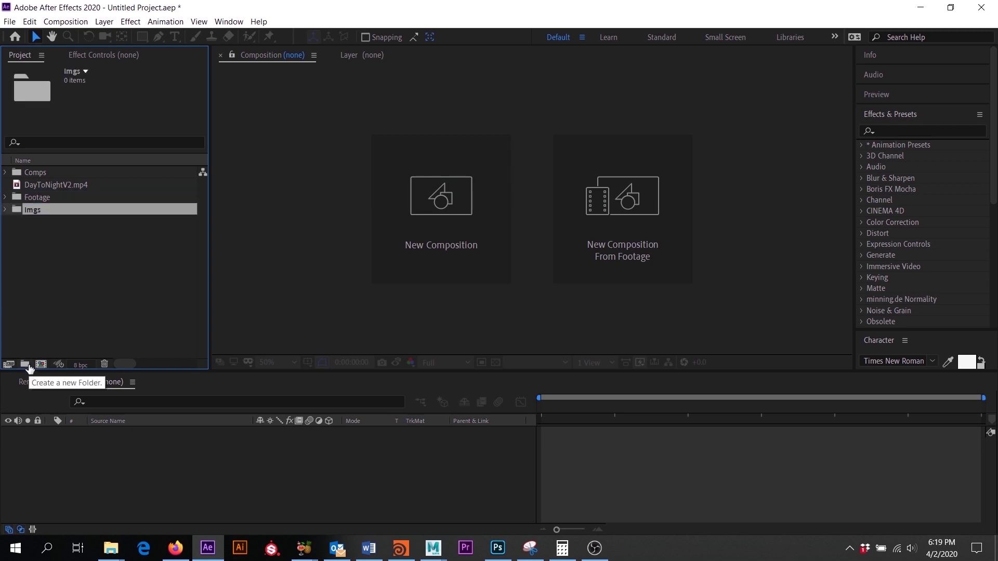
Expand the project folders, store DayToNightV2.mp4 in Footage and create a composition from it.
left_click(47, 294)
left_click(5, 197)
left_click(5, 210)
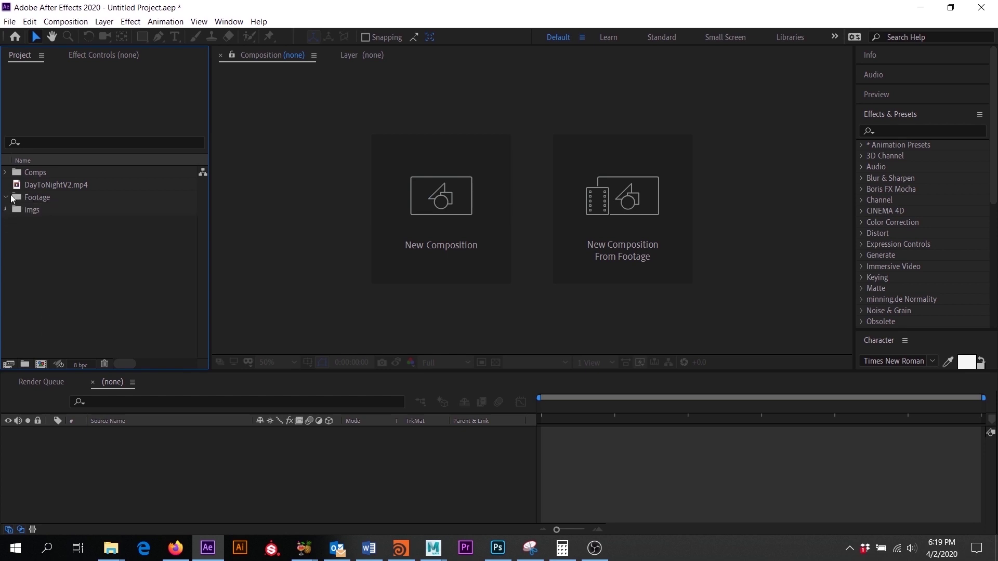
left_click(6, 172)
left_click_drag(42, 185, 445, 220)
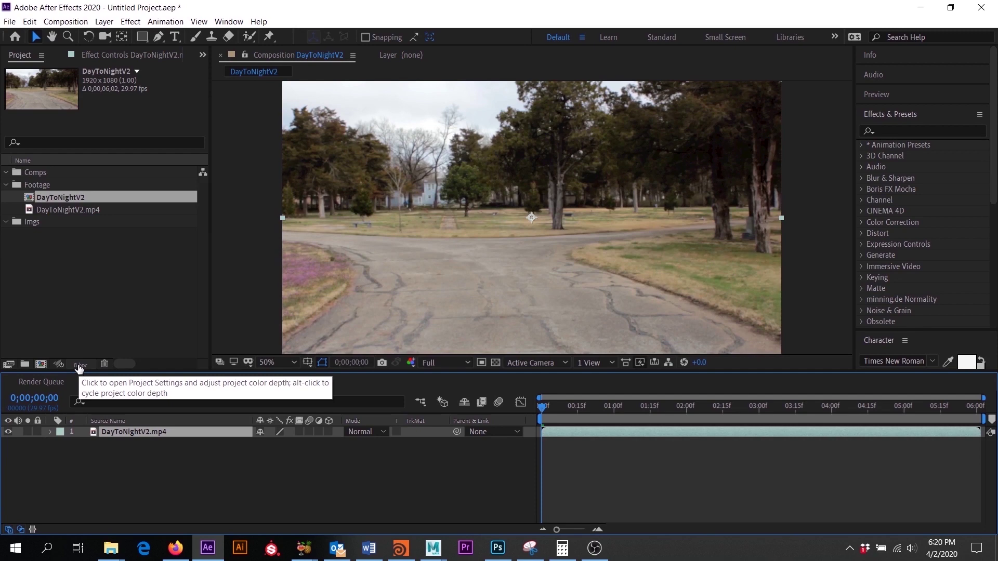
Set the color depth to 16 bits per channel in the Project Settings.
left_click(79, 367)
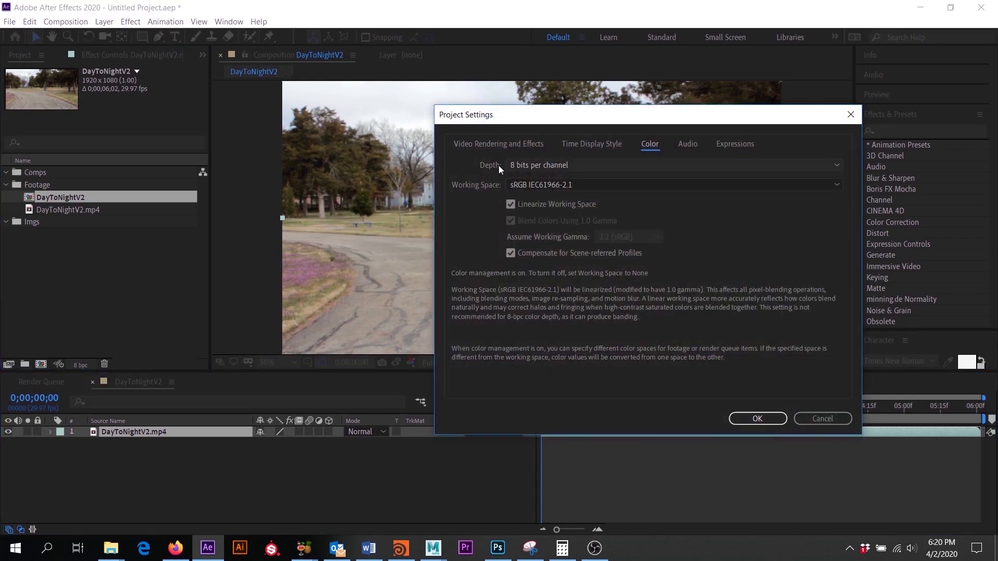
left_click(551, 166)
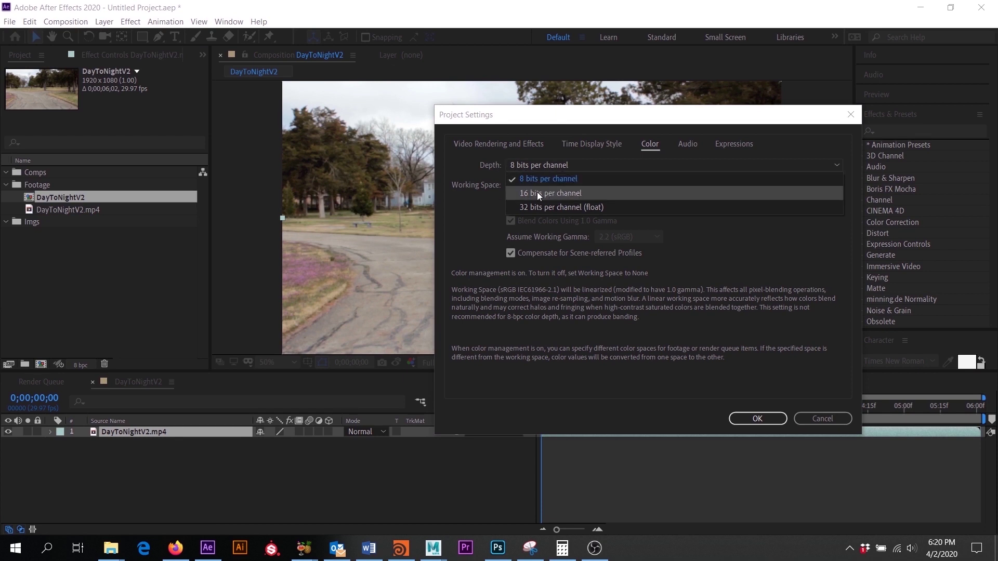
left_click(536, 192)
left_click(532, 167)
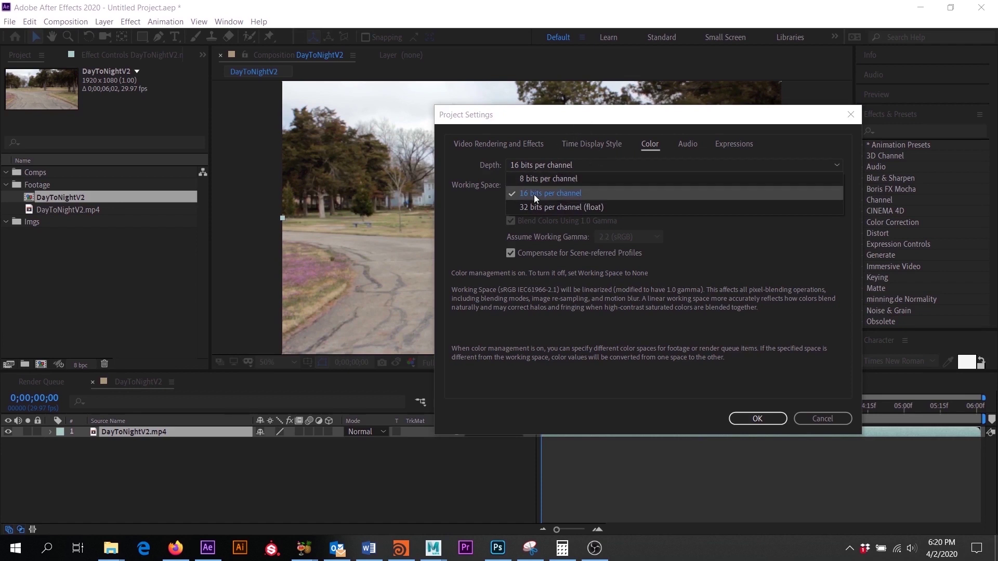
left_click(581, 193)
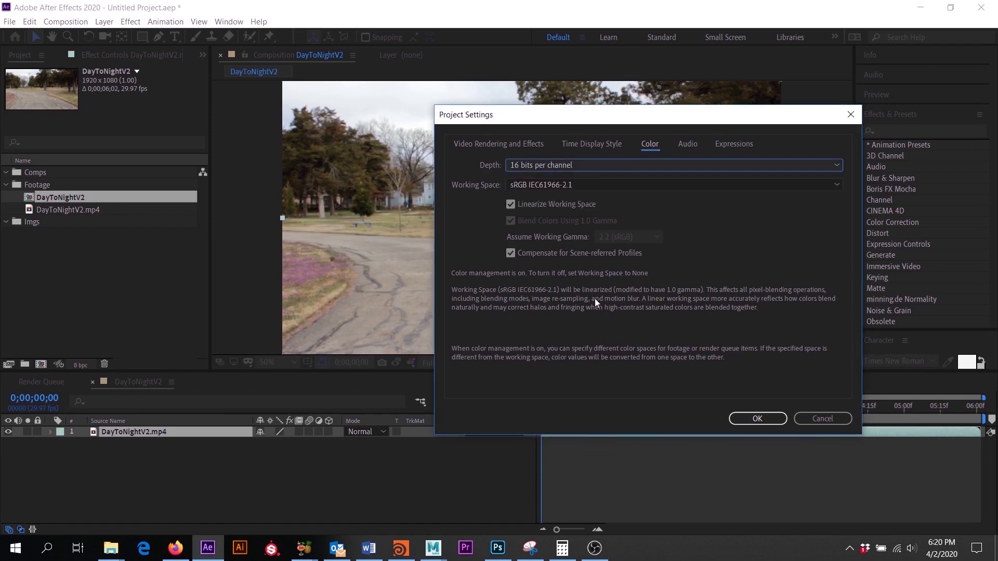
Turn Linearize Working Space off and back on twice in the project's color settings.
left_click(514, 207)
left_click(512, 206)
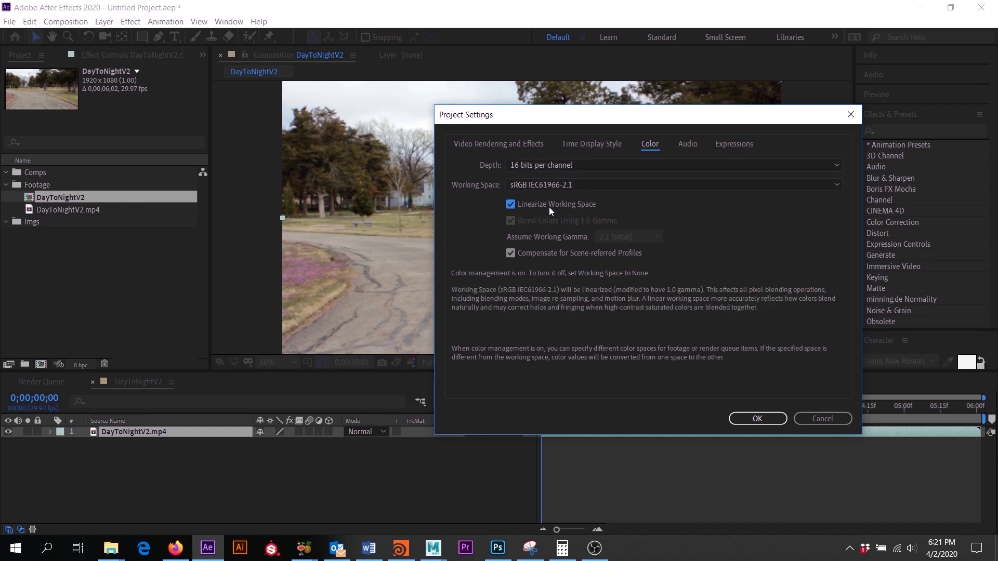
left_click(510, 204)
left_click(514, 205)
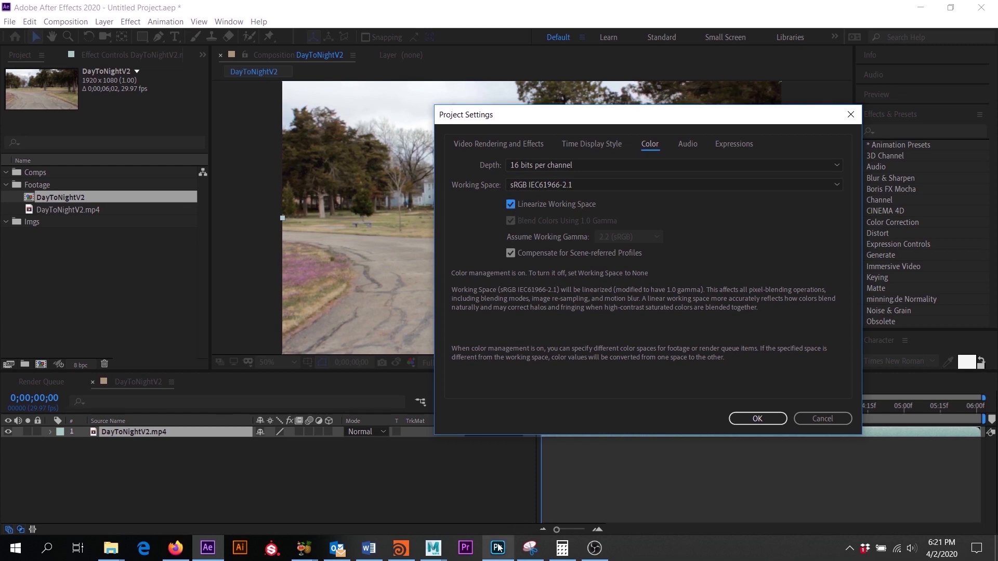
Switch to Photoshop to review the gamma diagram and linear notes, and return to the After Effects Project Settings.
left_click(483, 502)
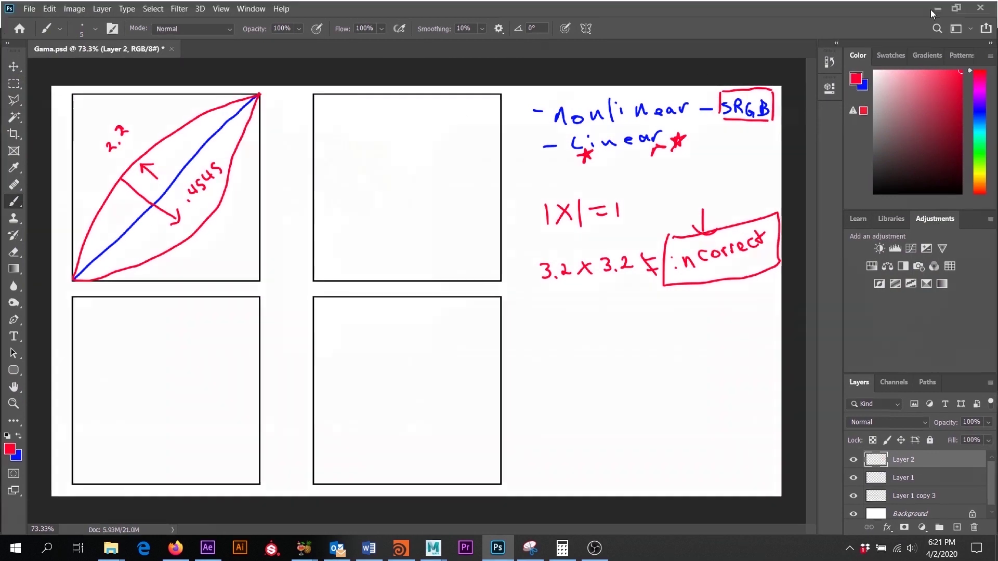
left_click(933, 12)
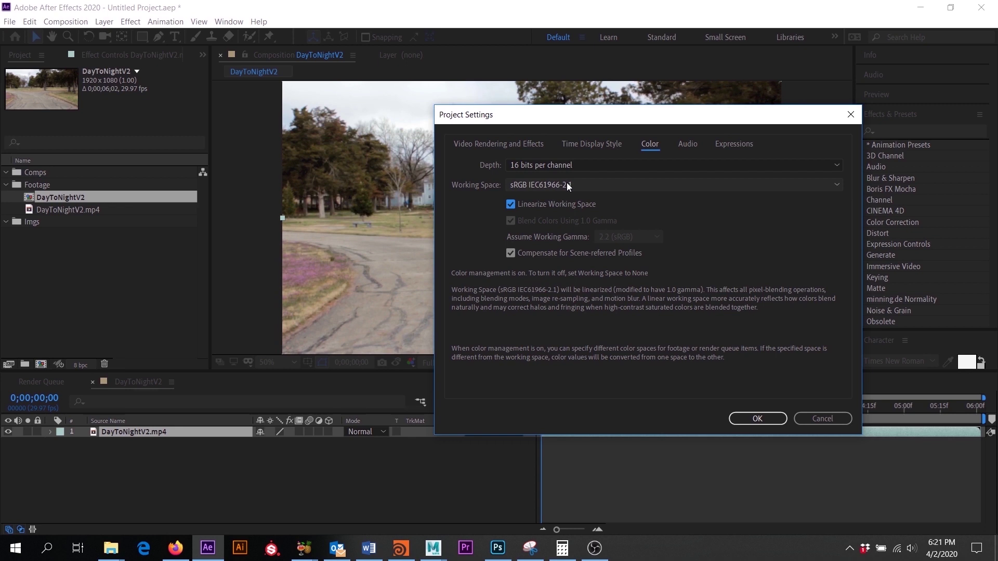
Set the project's working space to HDTV (Rec. 709) and apply the project settings.
left_click(520, 186)
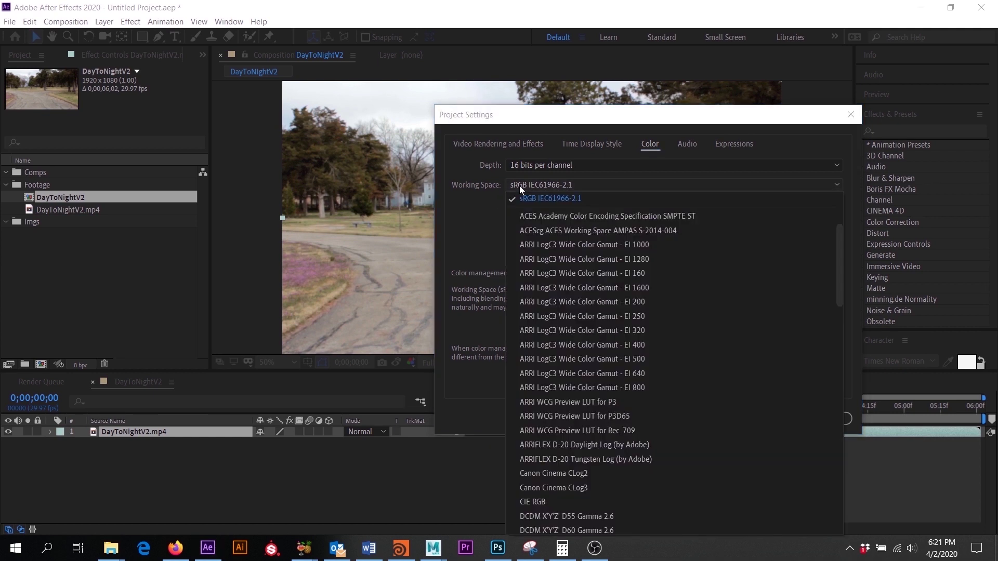
scroll(620, 292, "down", 10)
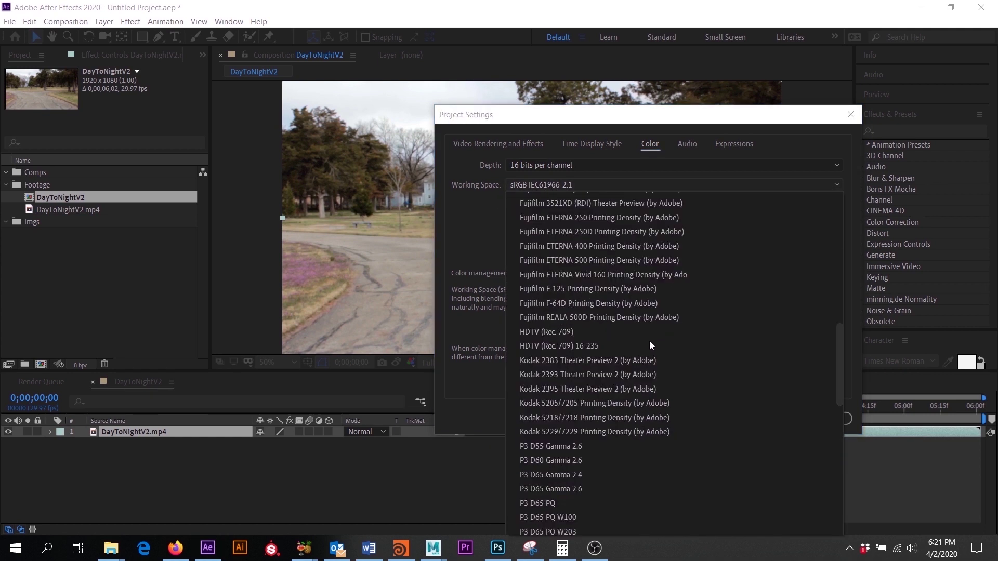
left_click(557, 331)
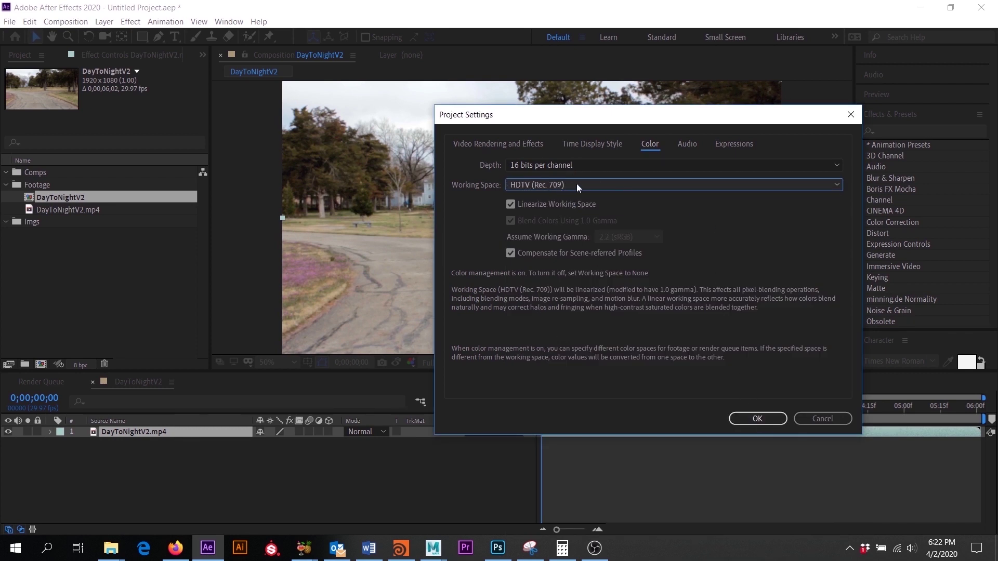
left_click(771, 419)
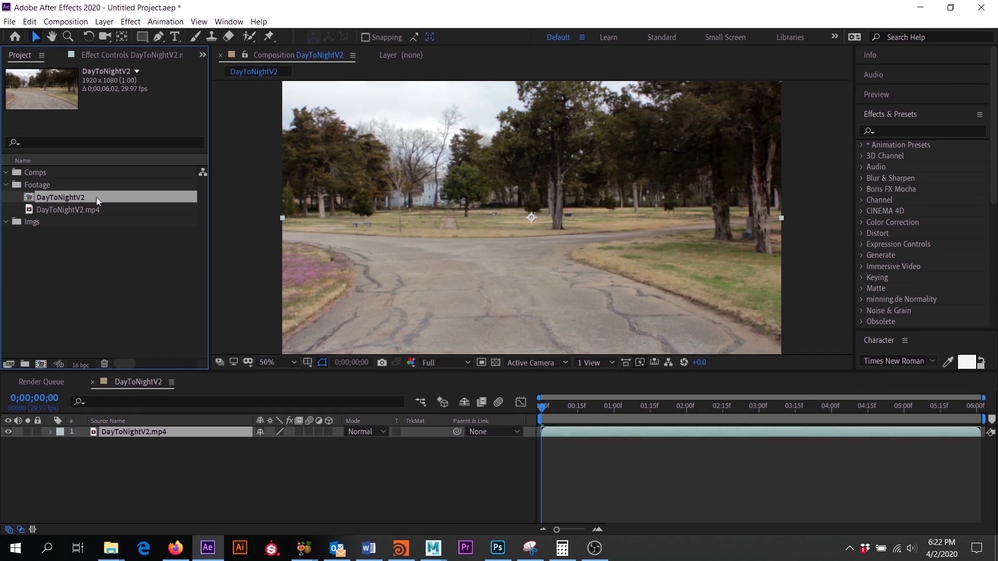
Move the DayToNightV2 composition into the Comps folder and rename it Original.
left_click_drag(96, 198, 8, 173)
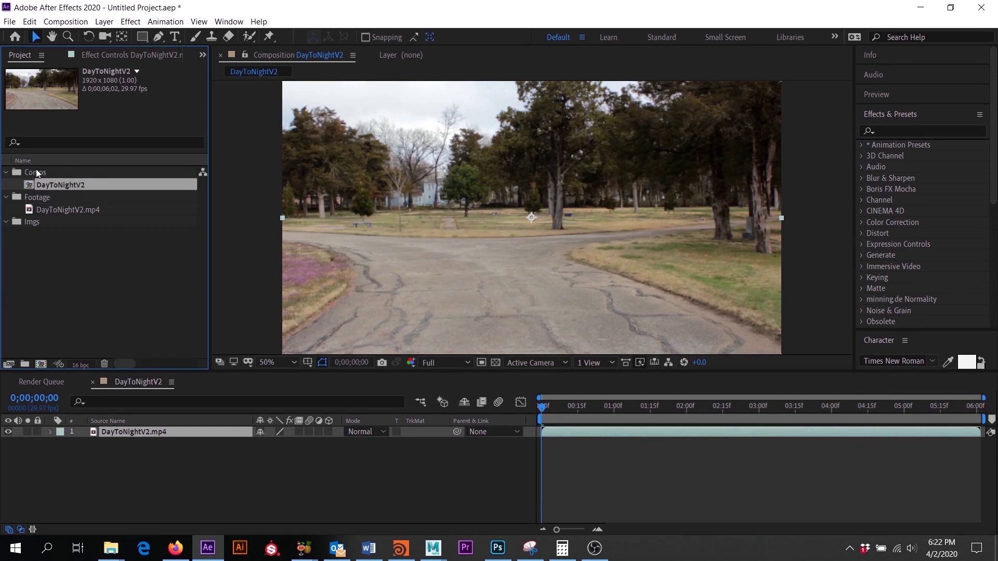
key("Return")
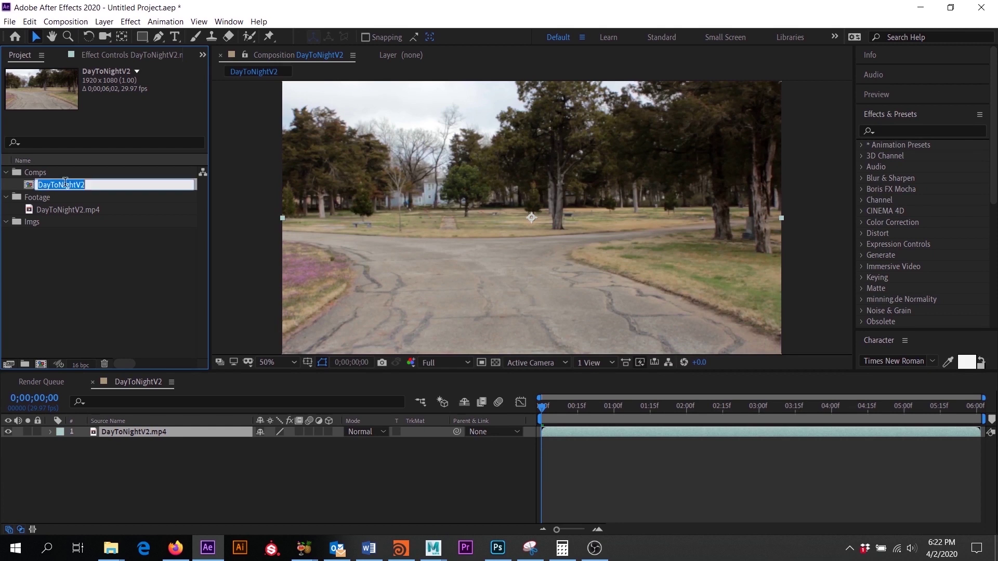
type("Original")
key("Return")
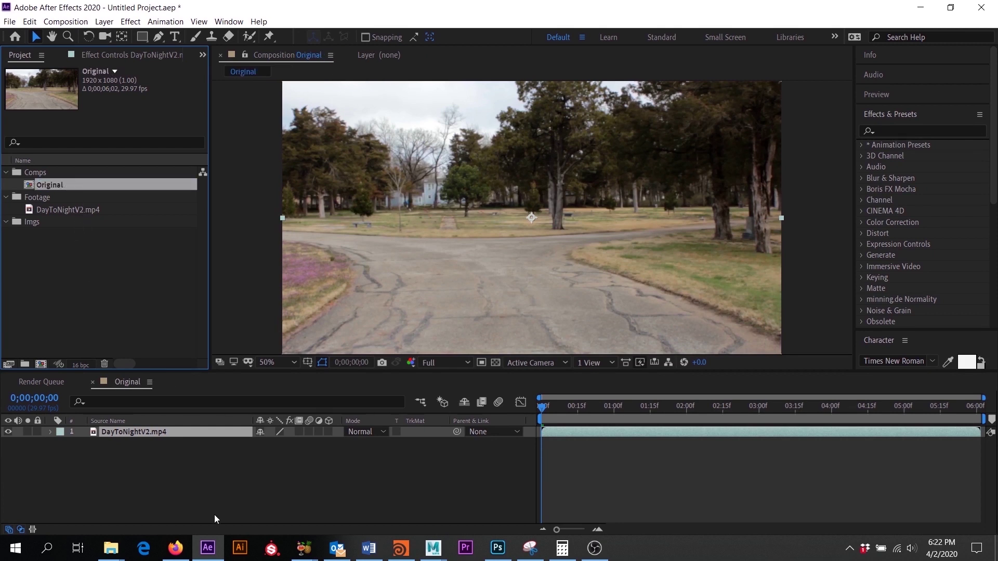
left_click(238, 476)
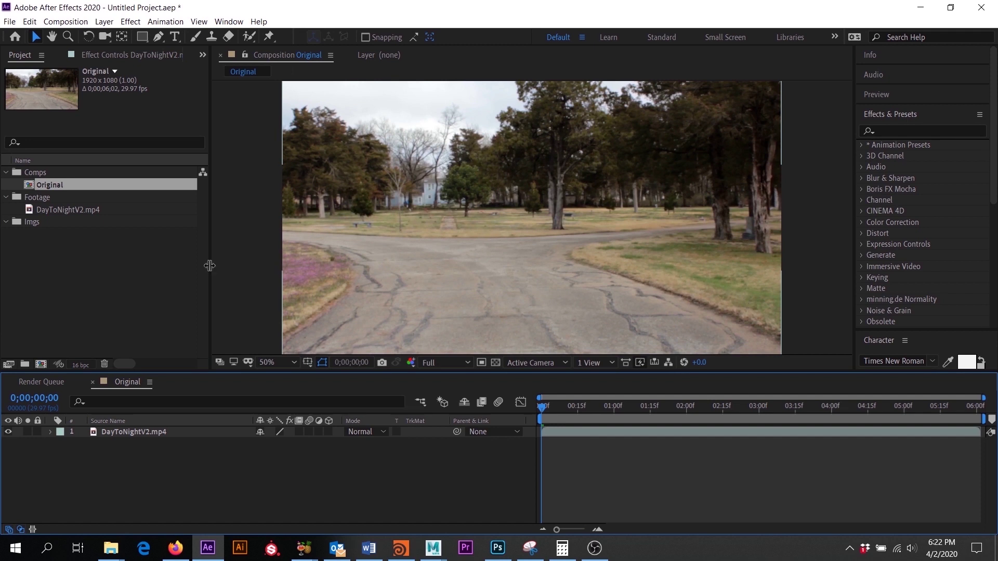
Recheck the project color settings and render the Original composition losslessly as Original.avi in the DayToNight folder.
left_click(82, 366)
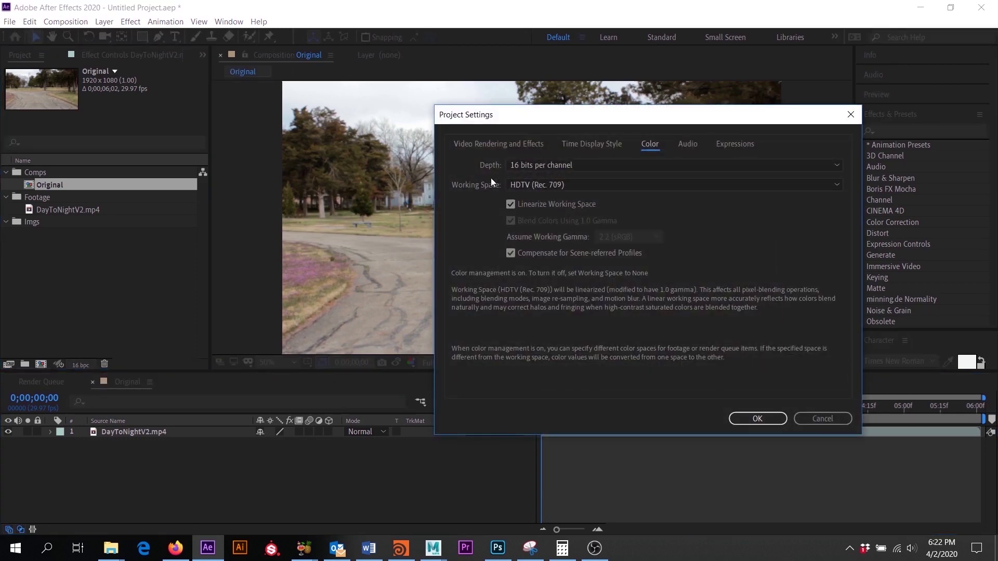
left_click(756, 419)
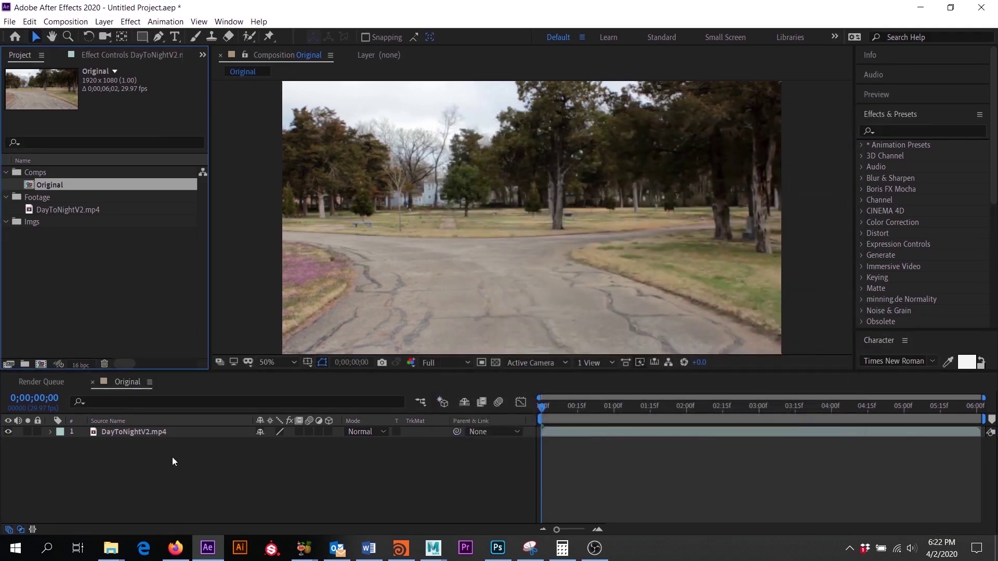
left_click(191, 460)
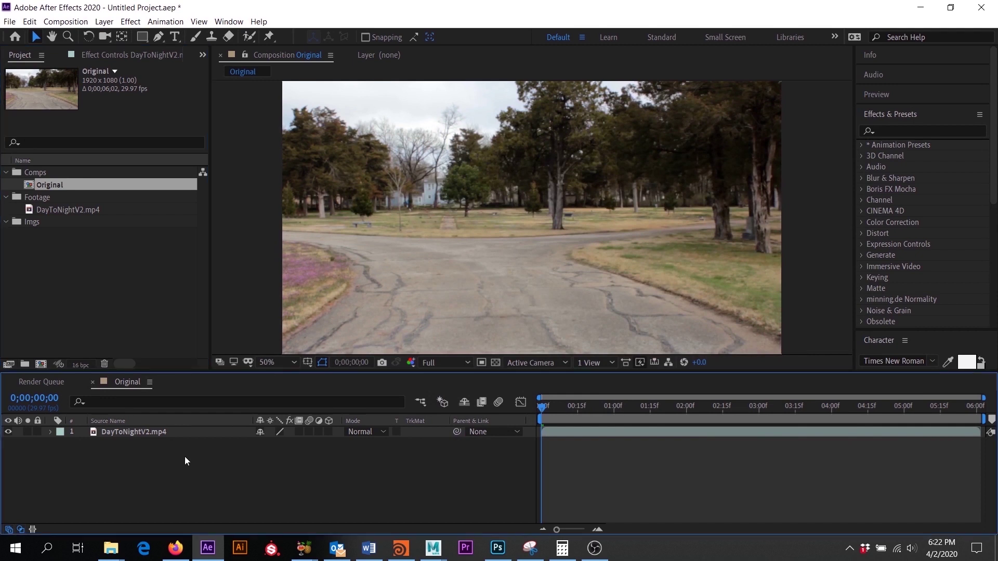
key("ctrl+m")
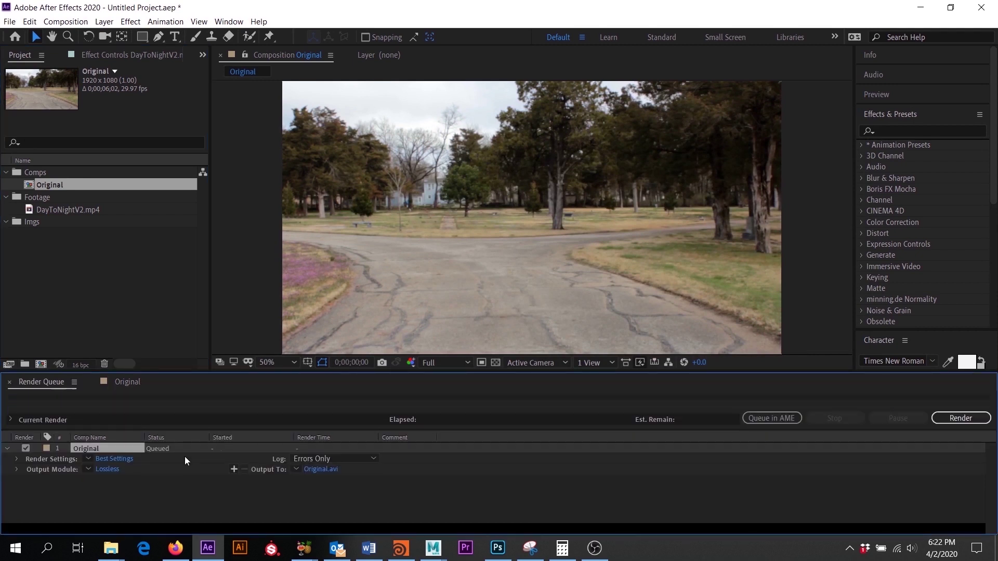
left_click(326, 470)
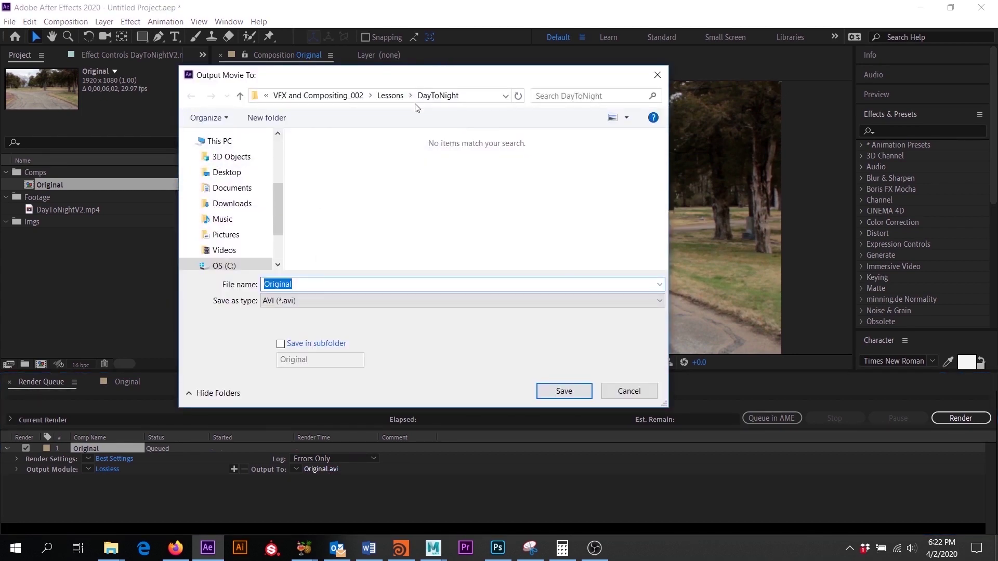
left_click(564, 391)
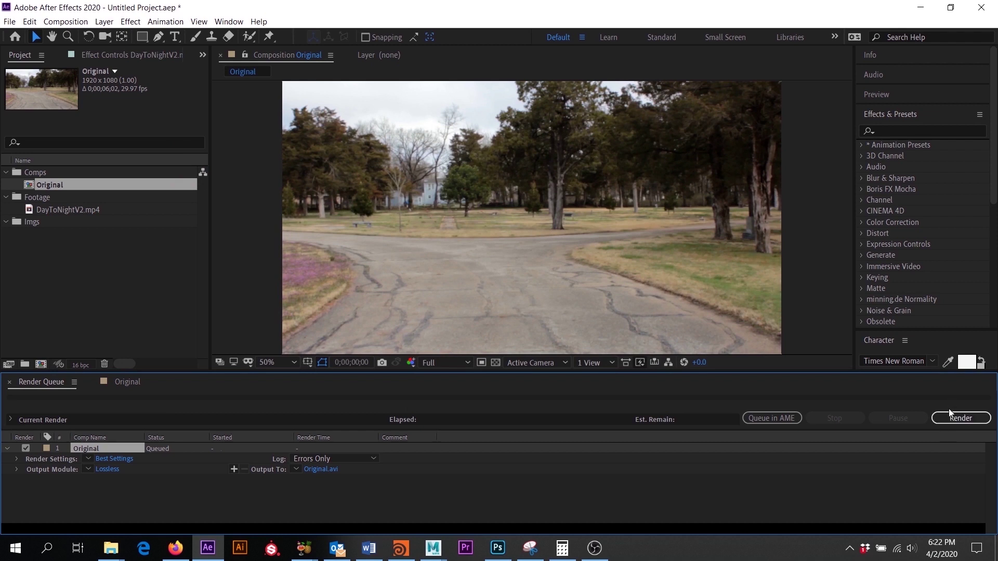
left_click(961, 419)
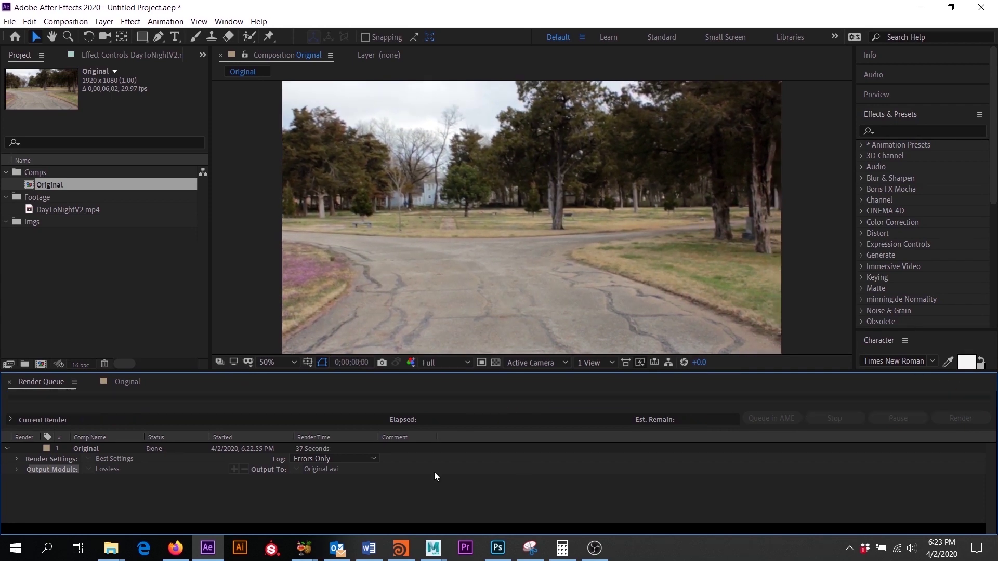
Import the rendered Original video from the DayToNight folder into Footage and add it above DayToNightV2.mp4 in the Original composition.
mouse_move(111, 548)
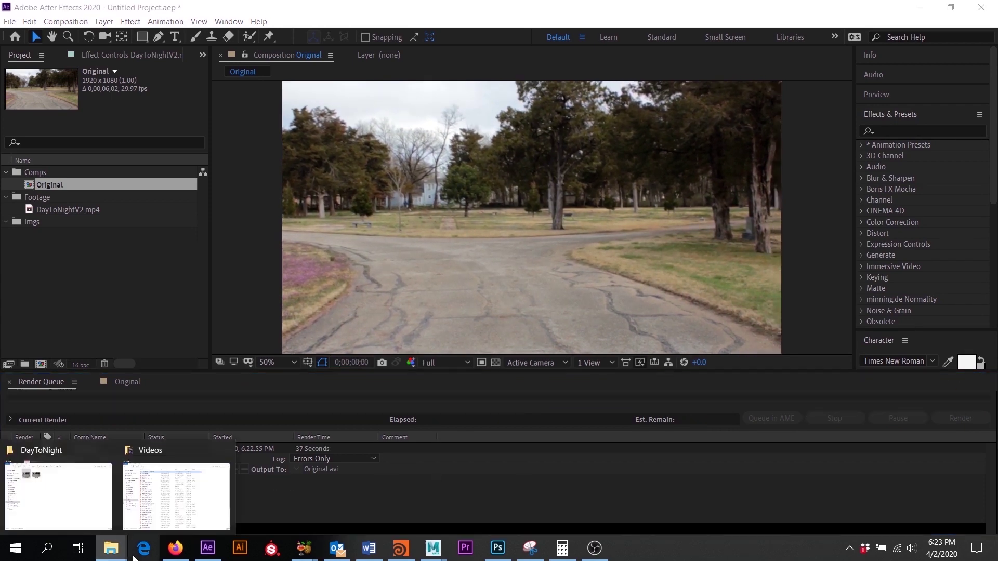
left_click(60, 494)
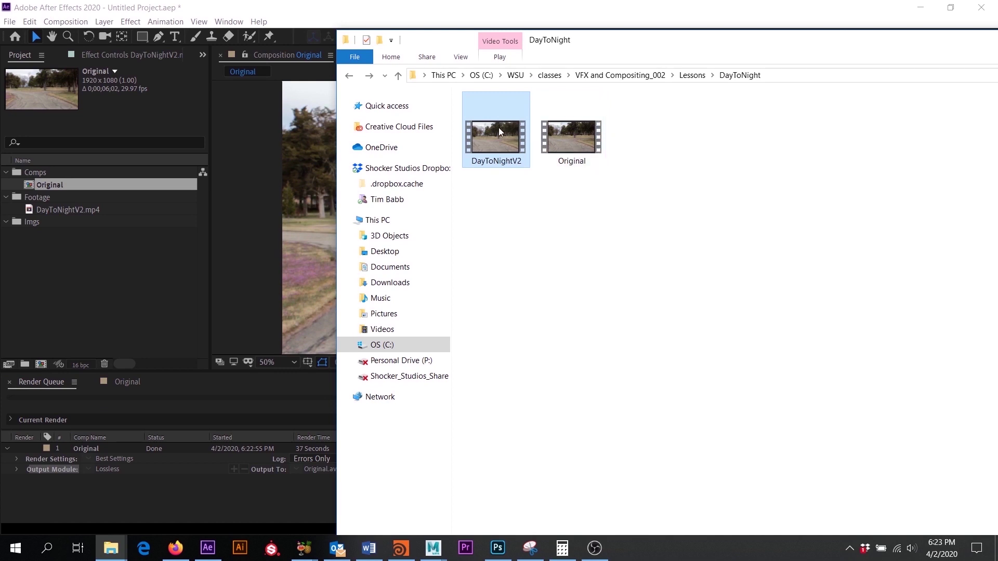
left_click(563, 141)
left_click_drag(577, 135, 43, 197)
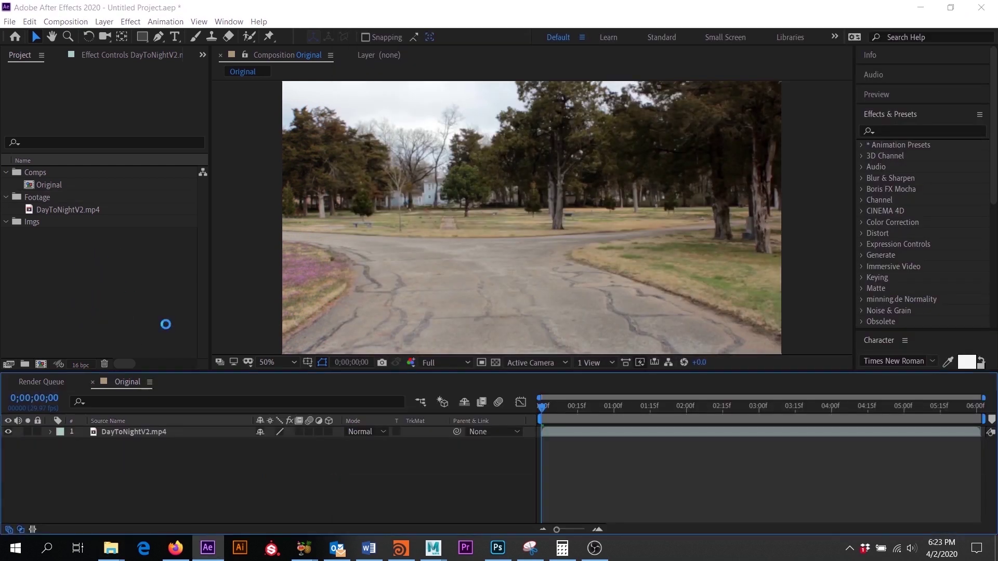
left_click_drag(57, 217, 109, 429)
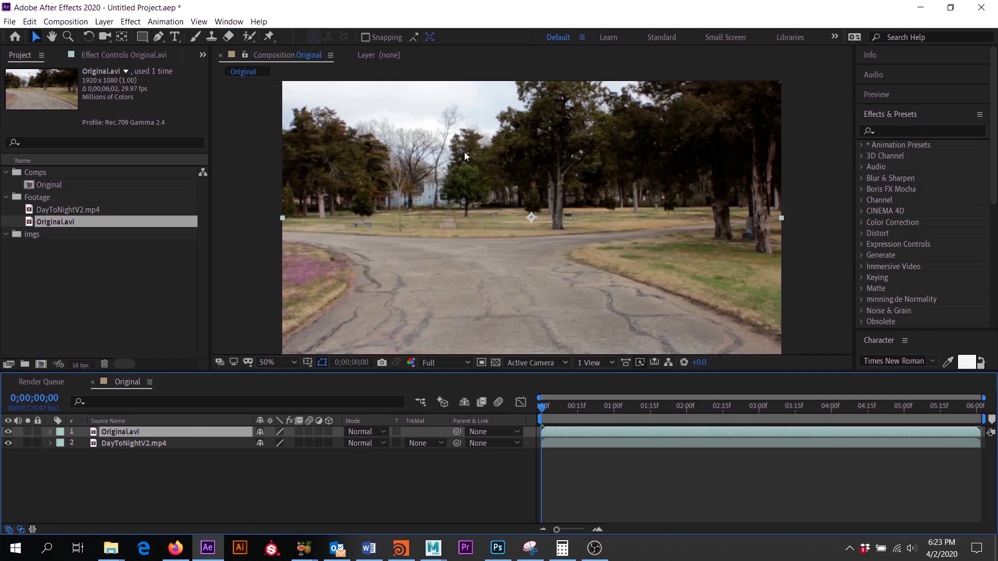
Toggle the Original.avi layer's visibility repeatedly to compare its colors with the DayToNightV2.mp4 layer beneath it.
left_click(8, 431)
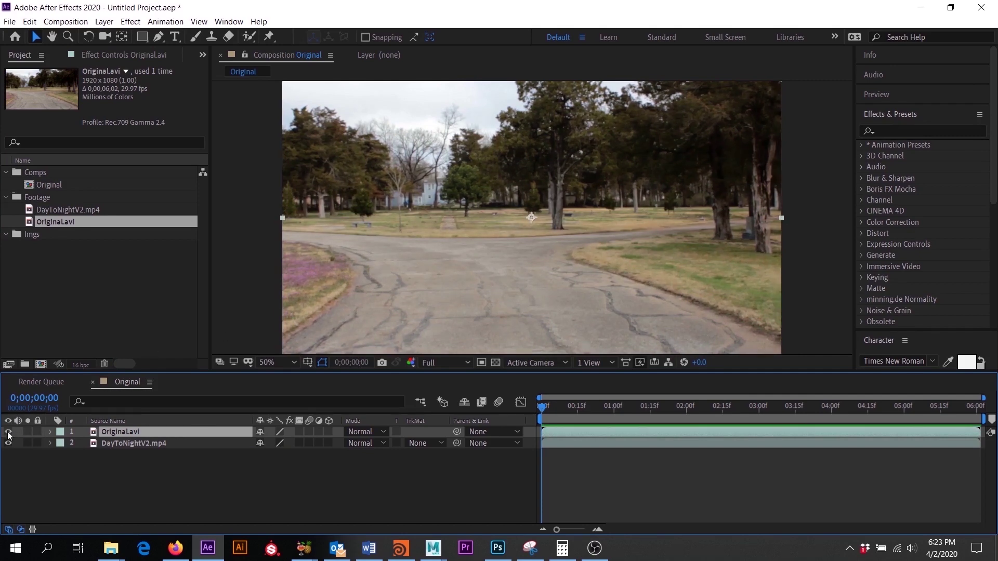
left_click(8, 432)
left_click(8, 432)
left_click(8, 432)
left_click(8, 432)
left_click(8, 432)
left_click(8, 432)
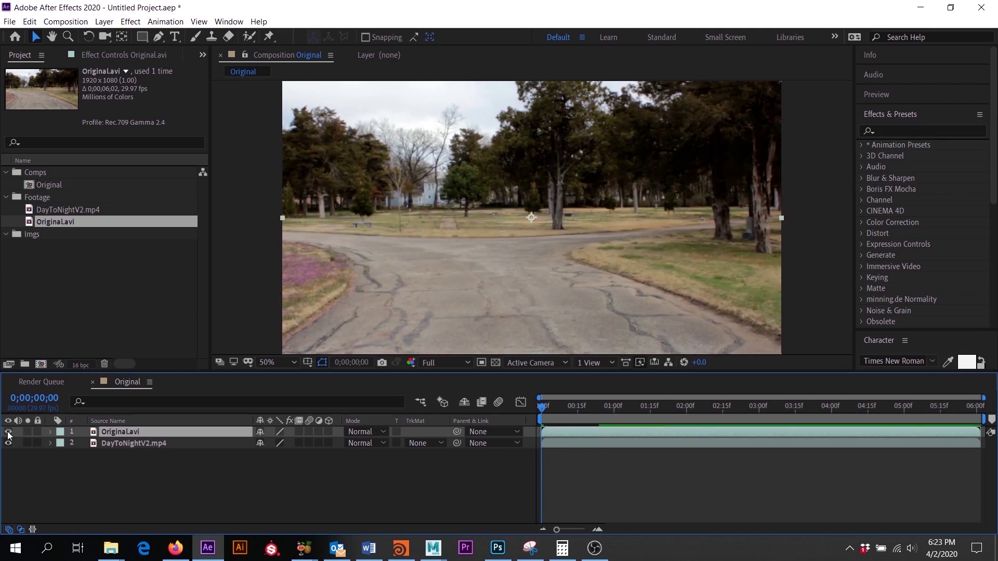
left_click(8, 431)
left_click(8, 432)
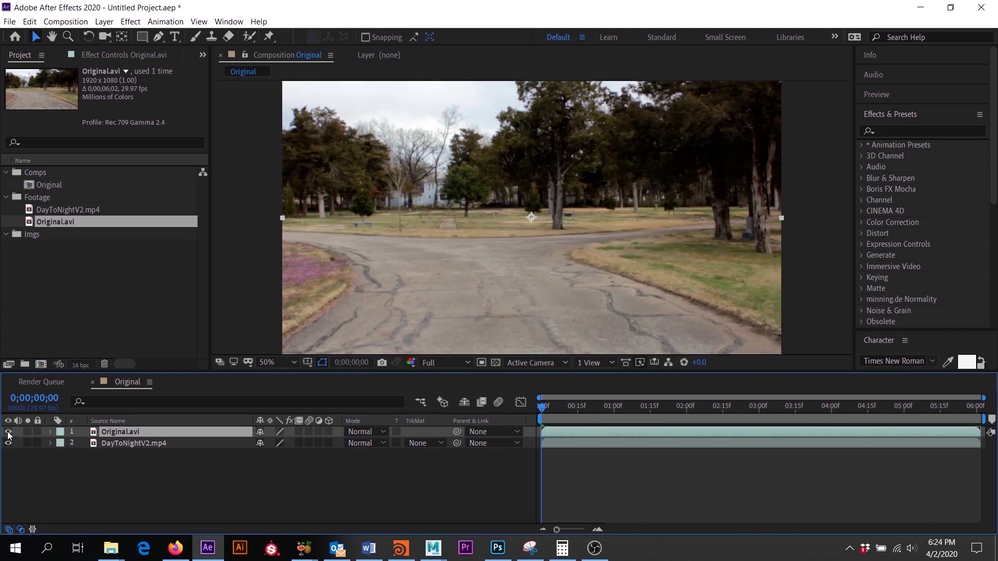
left_click(8, 432)
left_click(7, 432)
Assign the HDTV (Rec. 709) color profile to the Original.avi footage and compare its layer with the source clip again.
left_click(50, 223)
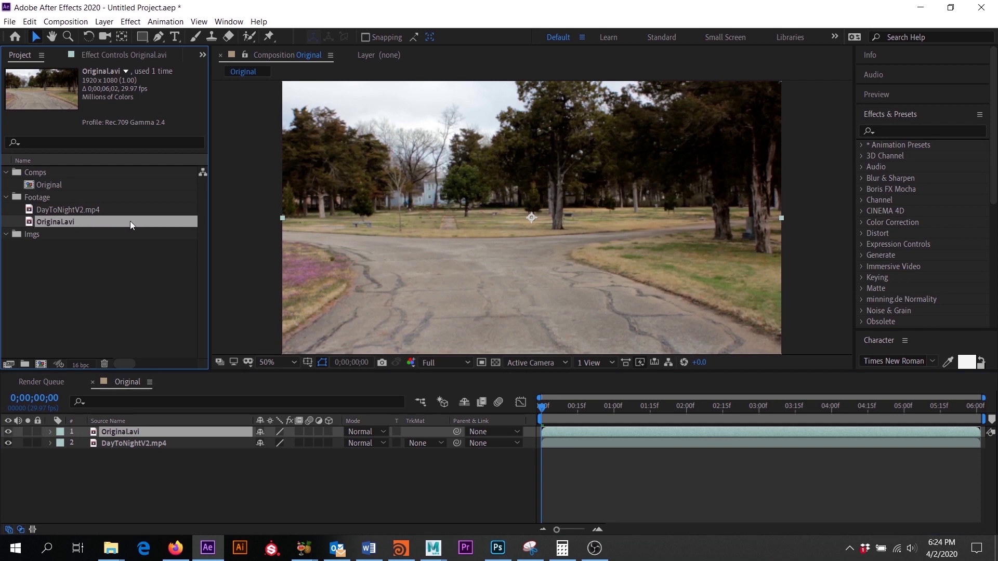
right_click(53, 220)
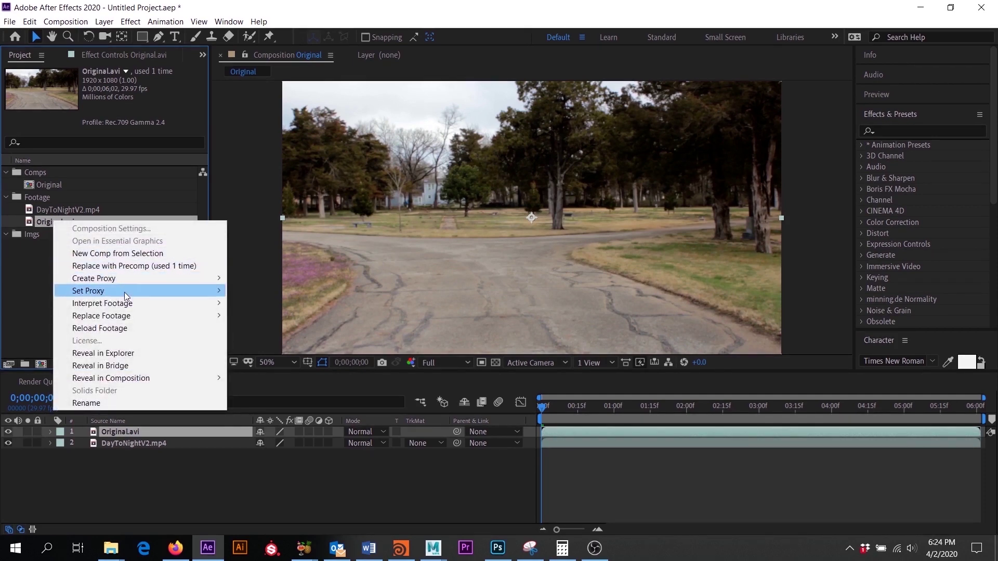
mouse_move(129, 303)
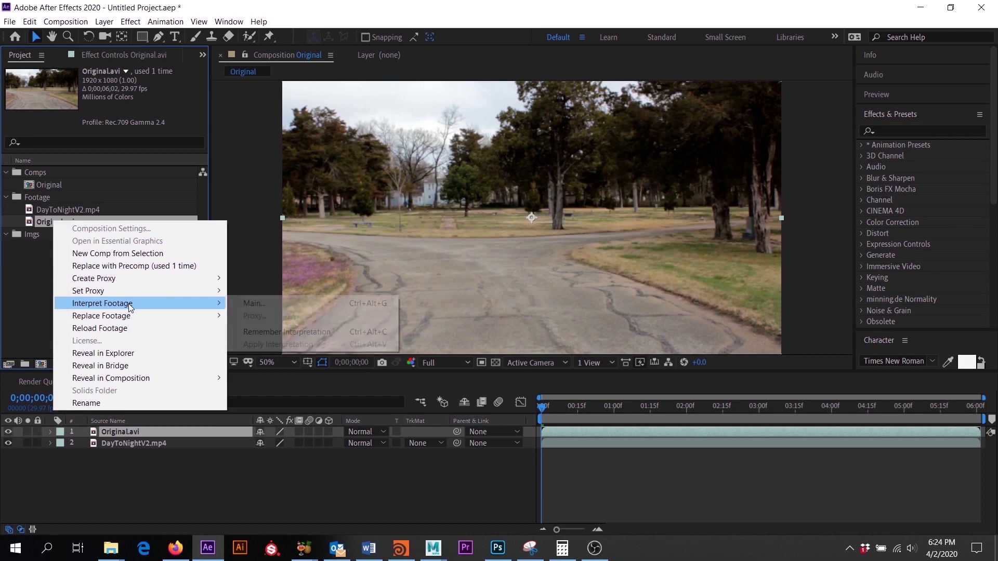
left_click(279, 303)
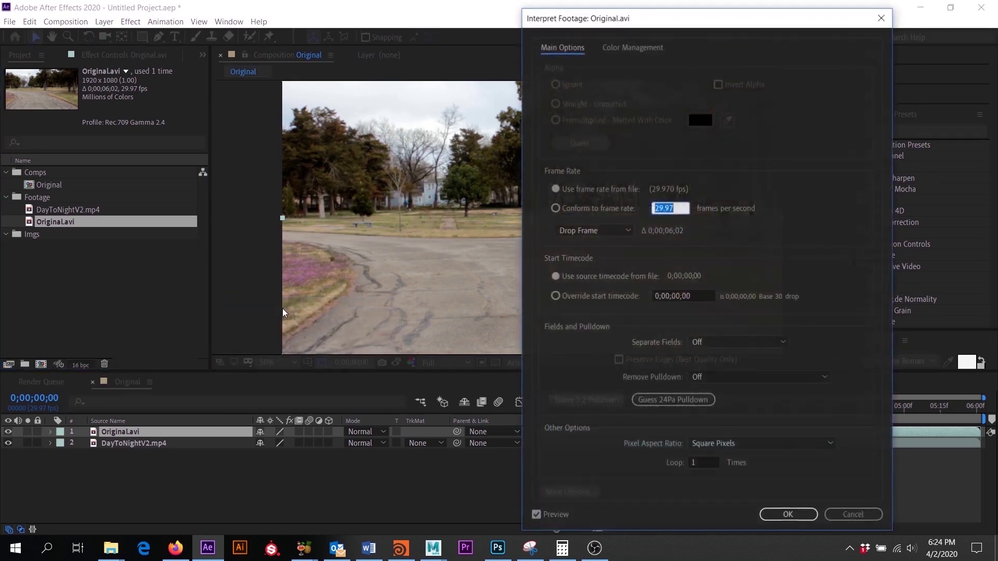
left_click(633, 46)
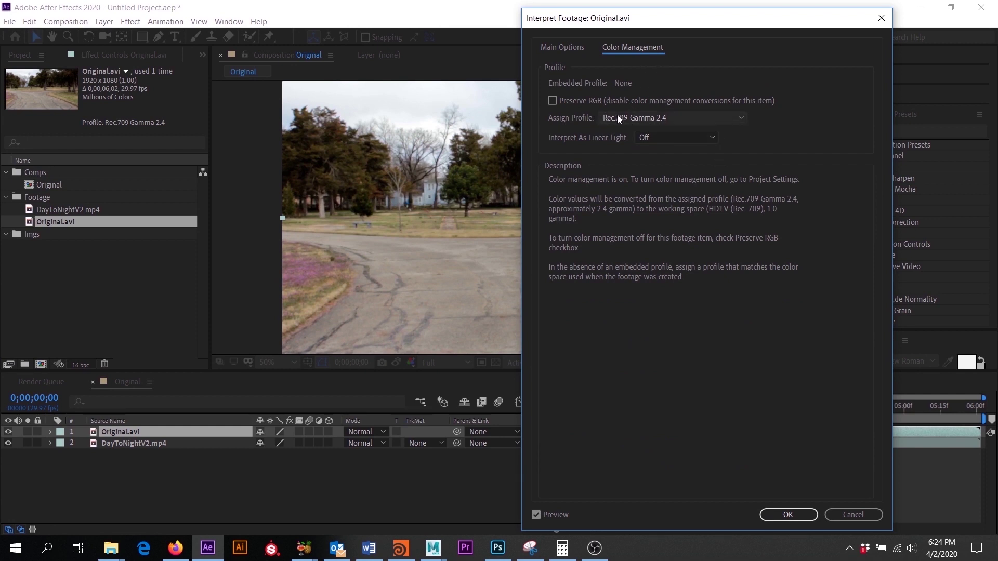
left_click(671, 118)
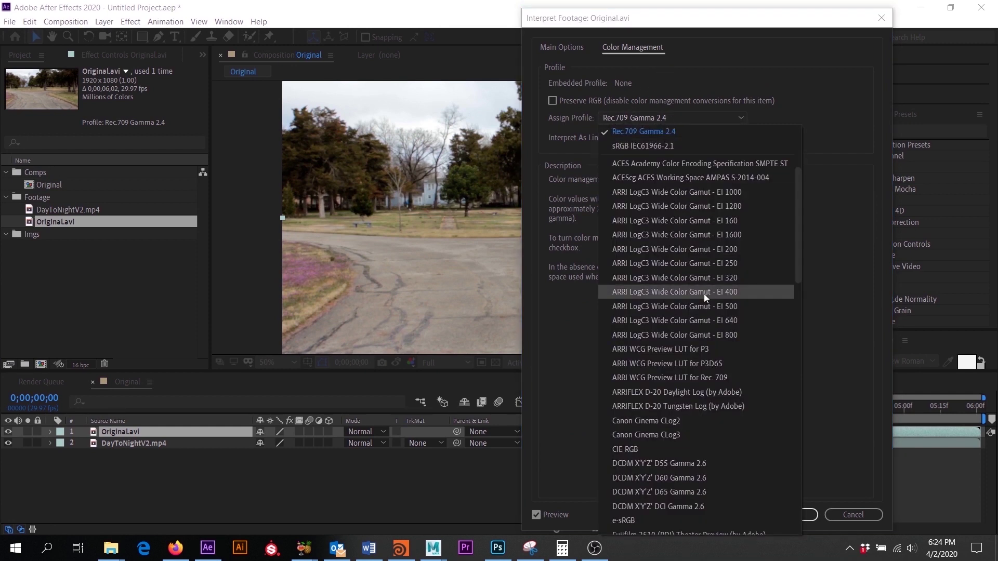
scroll(707, 369, "down", 5)
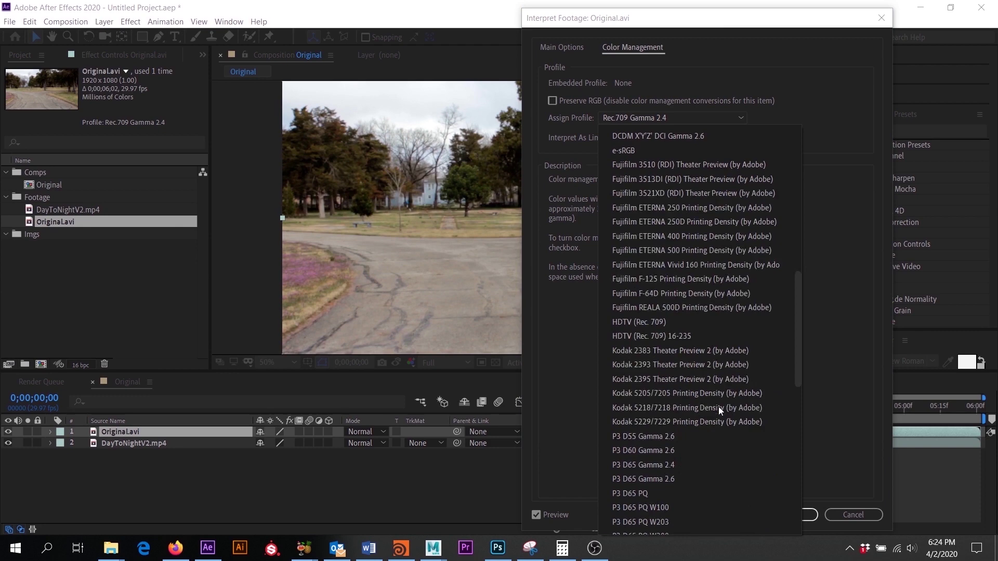
left_click(663, 323)
left_click(789, 514)
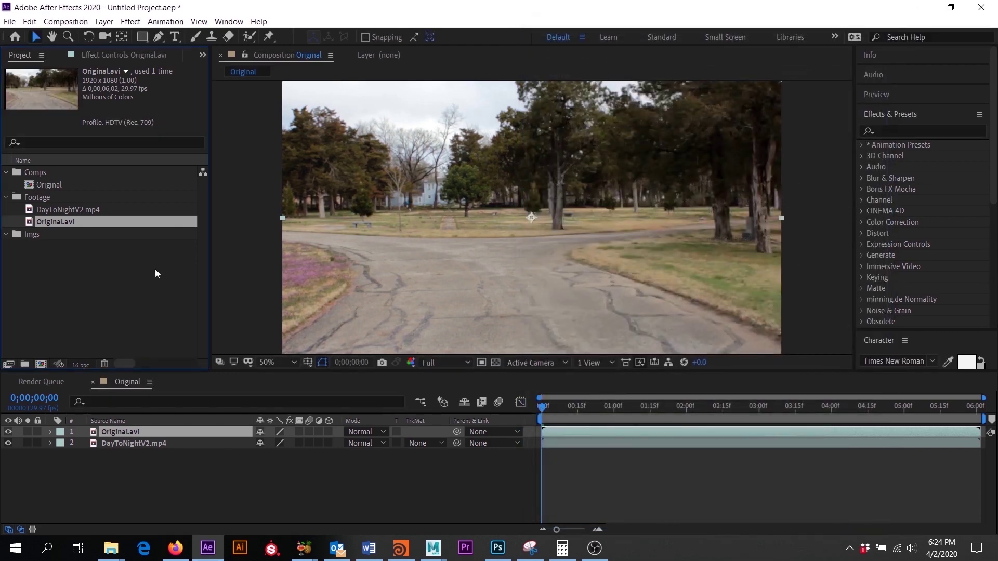
left_click(8, 434)
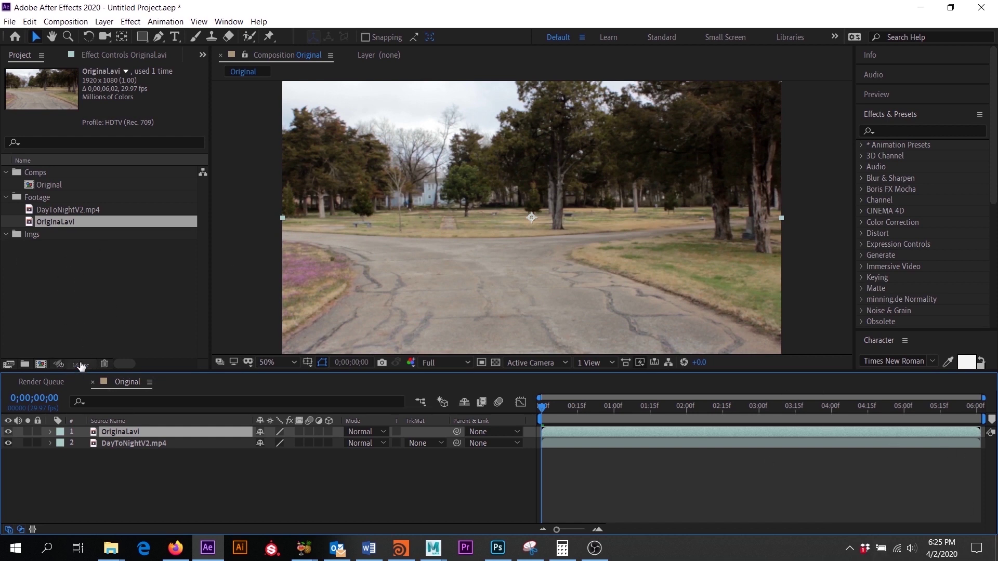
Check the color profile of DayToNightV2.mp4, and delete the Original.avi footage from the project and its composition.
left_click(74, 211)
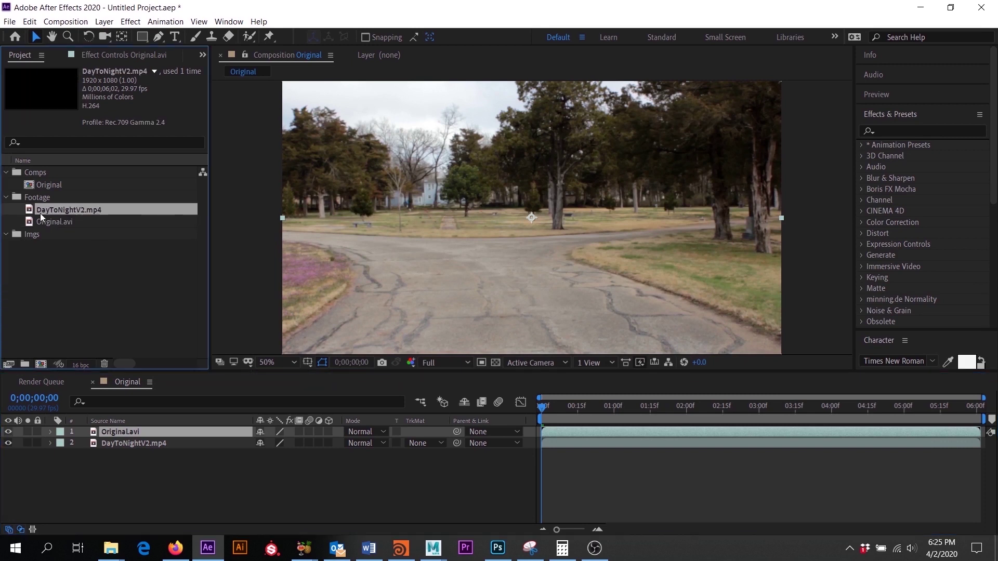
left_click(69, 222)
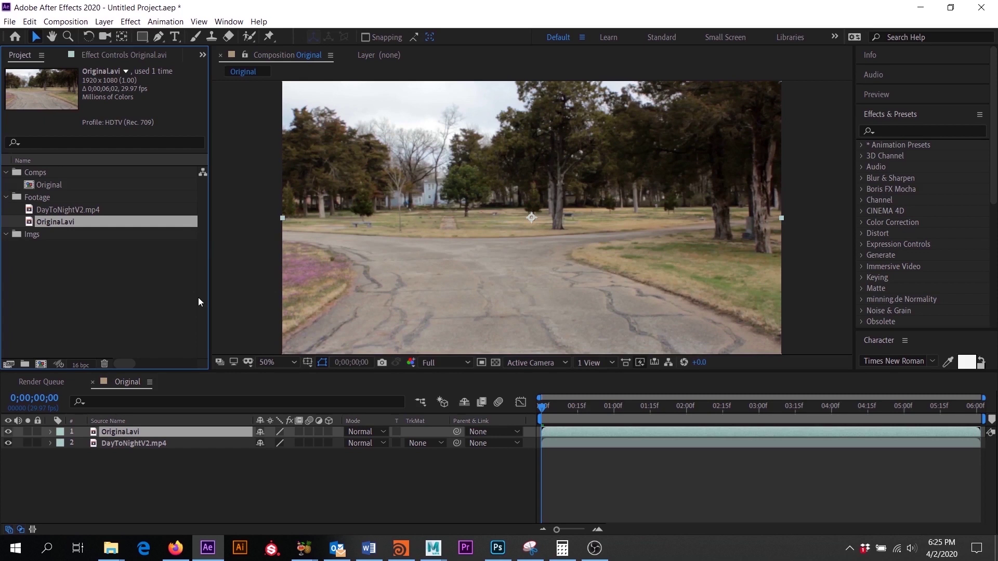
key("Delete")
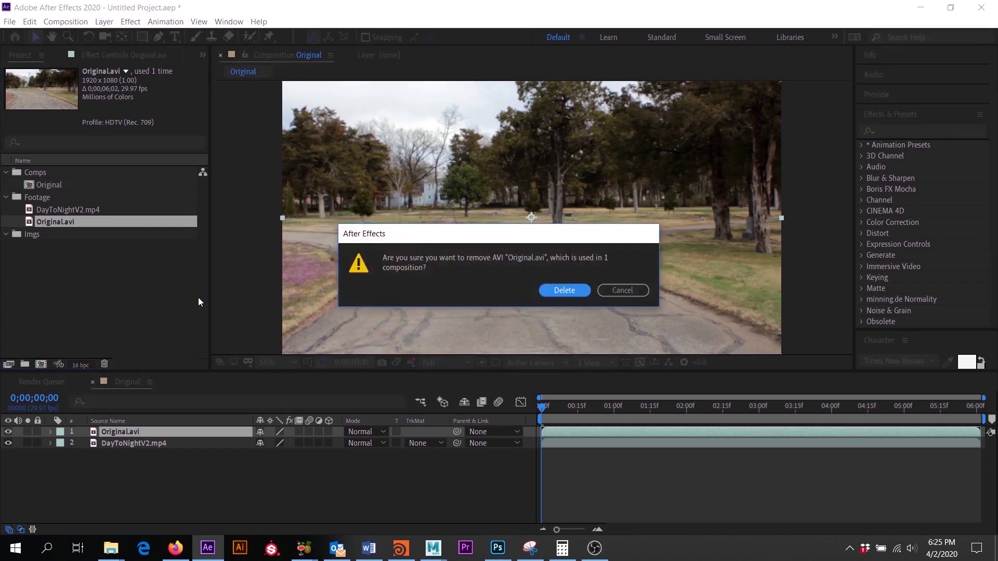
left_click(571, 295)
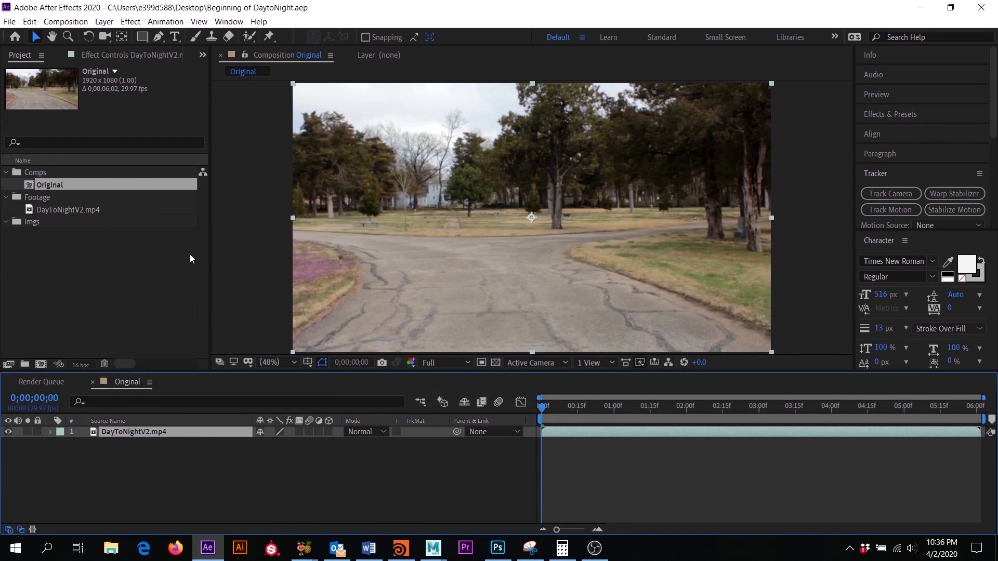
Apply the Tint and Curves color correction effects to the DayToNightV2.mp4 layer.
left_click(131, 21)
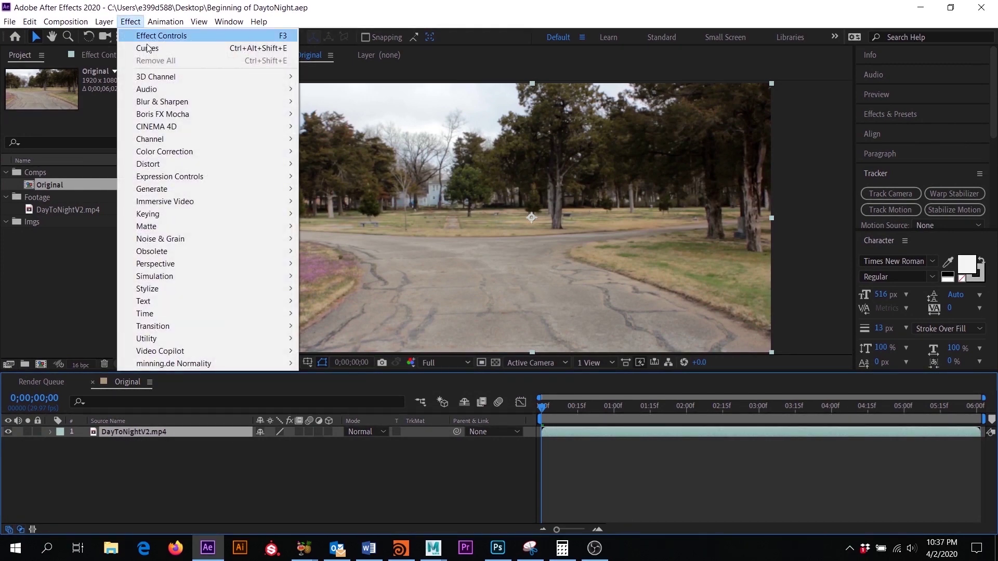
mouse_move(190, 153)
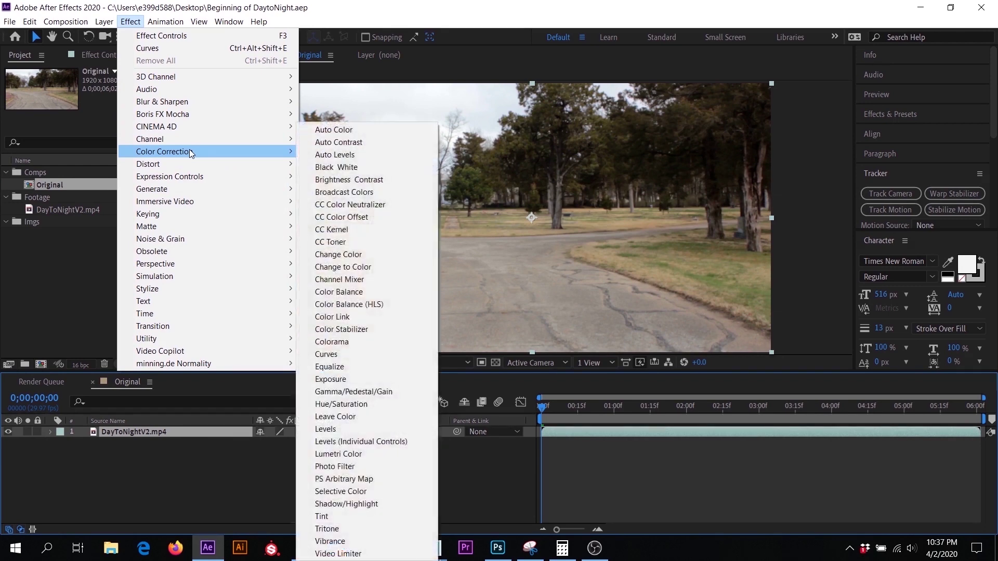
left_click(367, 517)
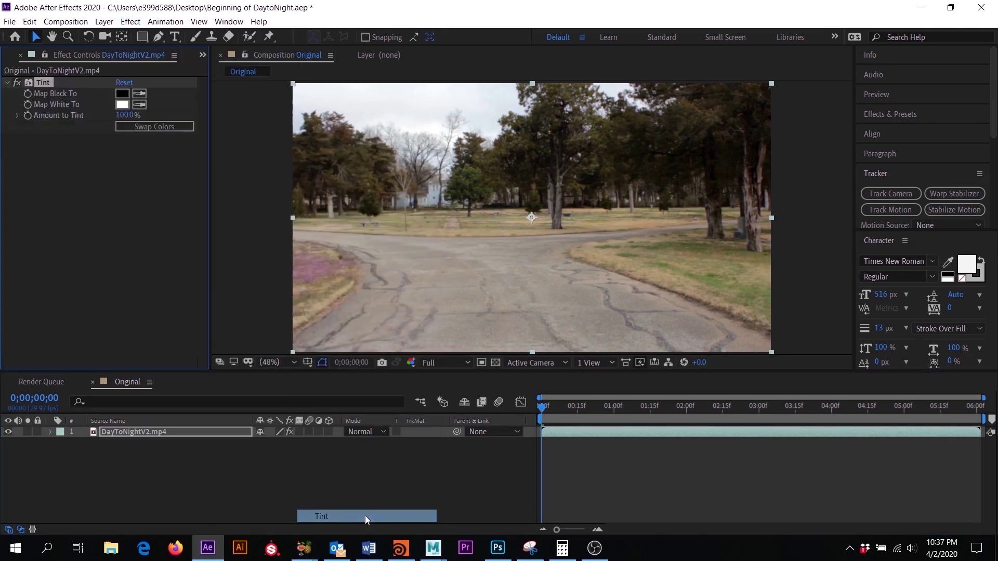
left_click(131, 22)
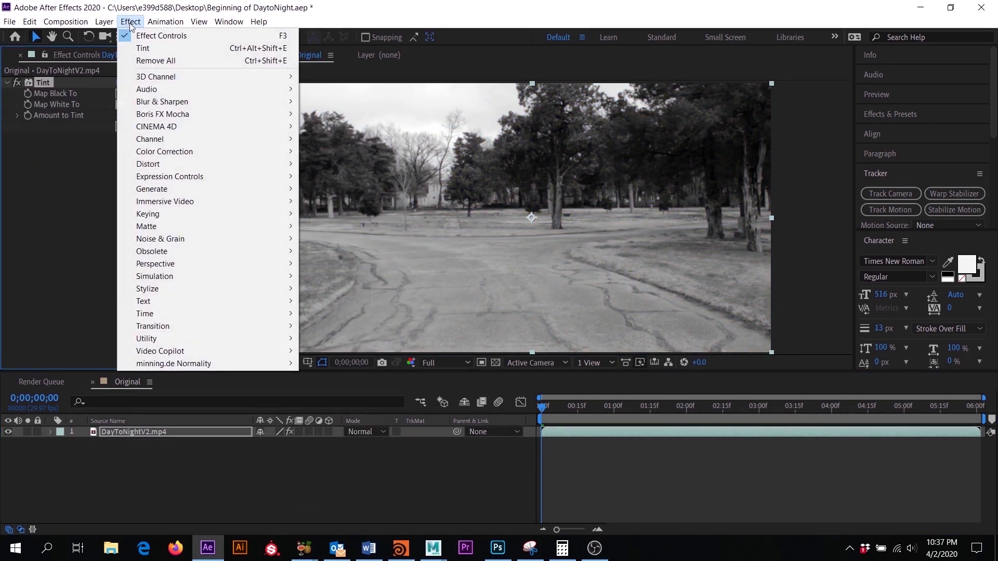
mouse_move(192, 151)
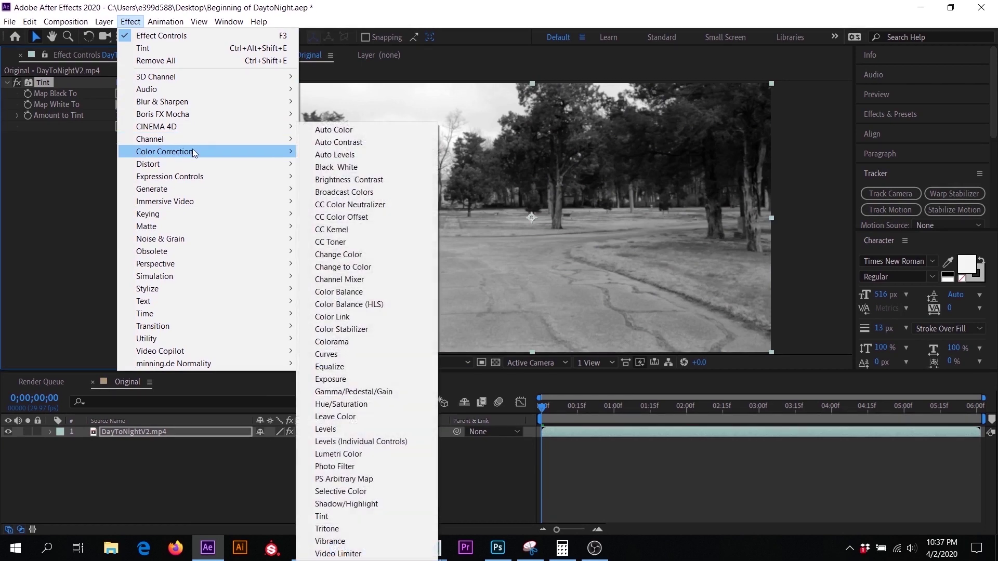
left_click(370, 354)
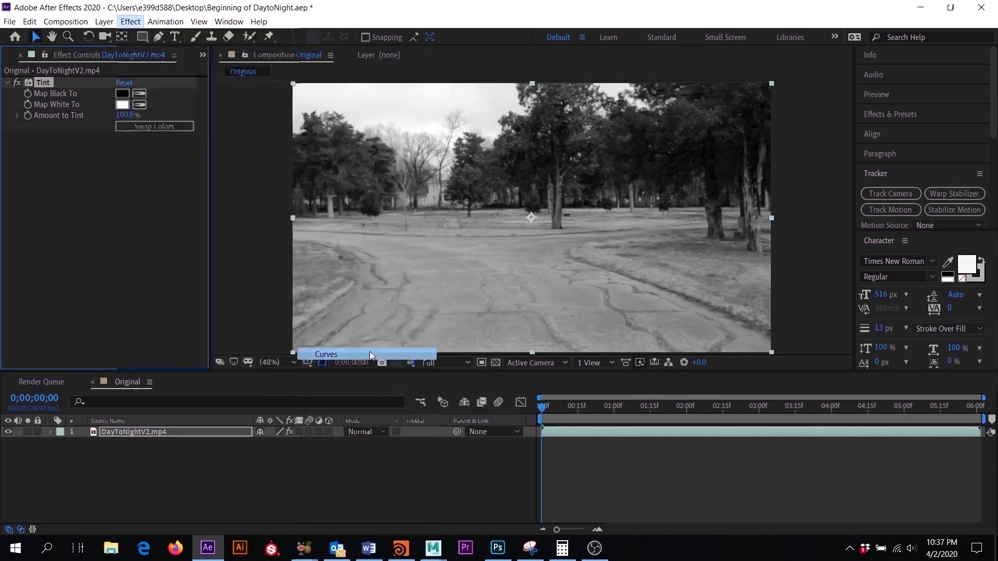
scroll(147, 133, "up", 2)
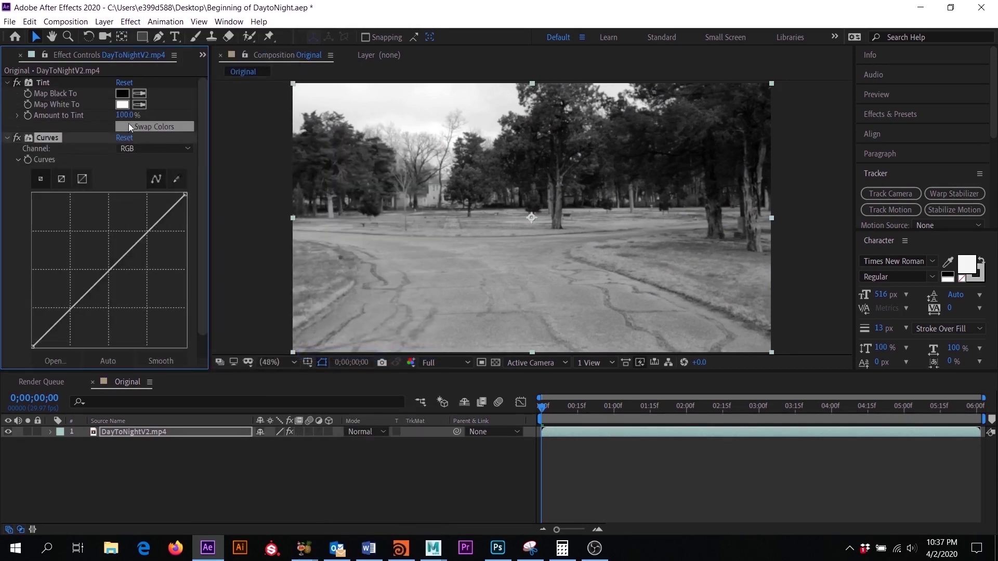
Set the Tint effect's Amount to Tint to 80% on the DayToNightV2.mp4 layer.
left_click(127, 116)
type("80")
key("Return")
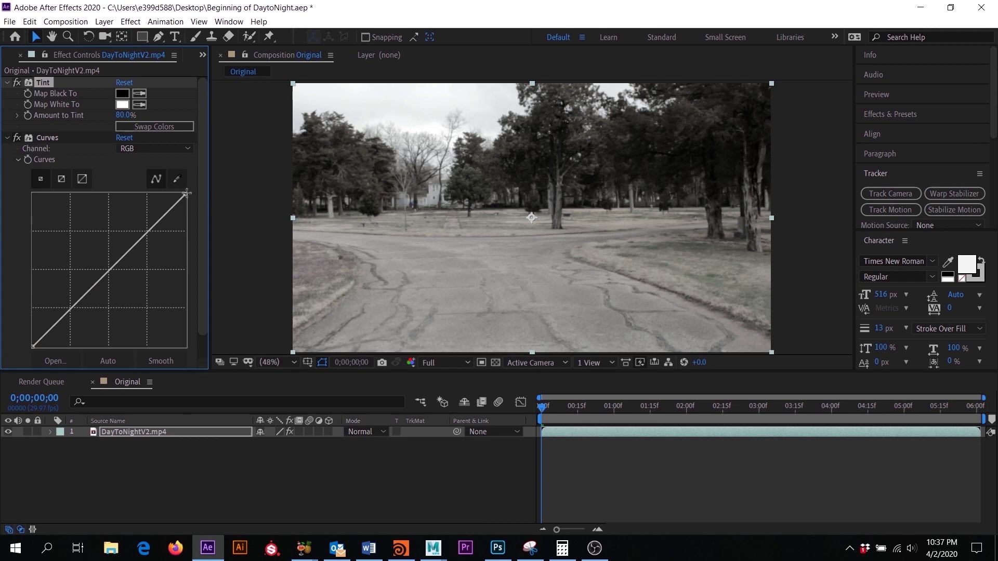
Darken the footage in Curves by lowering the RGB white point, bowing the Red curve downward and the Blue curve upward.
left_click_drag(184, 194, 186, 319)
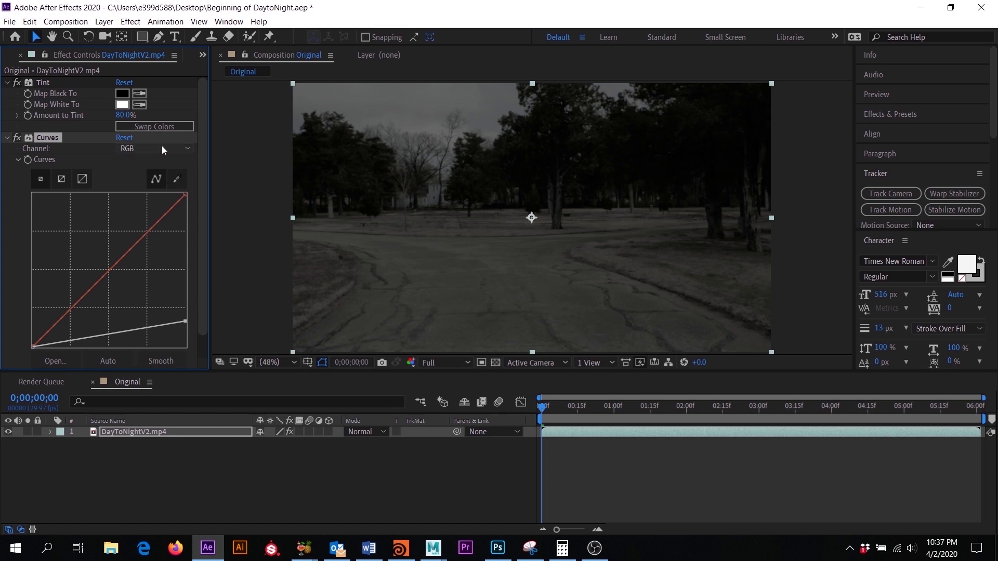
left_click(148, 147)
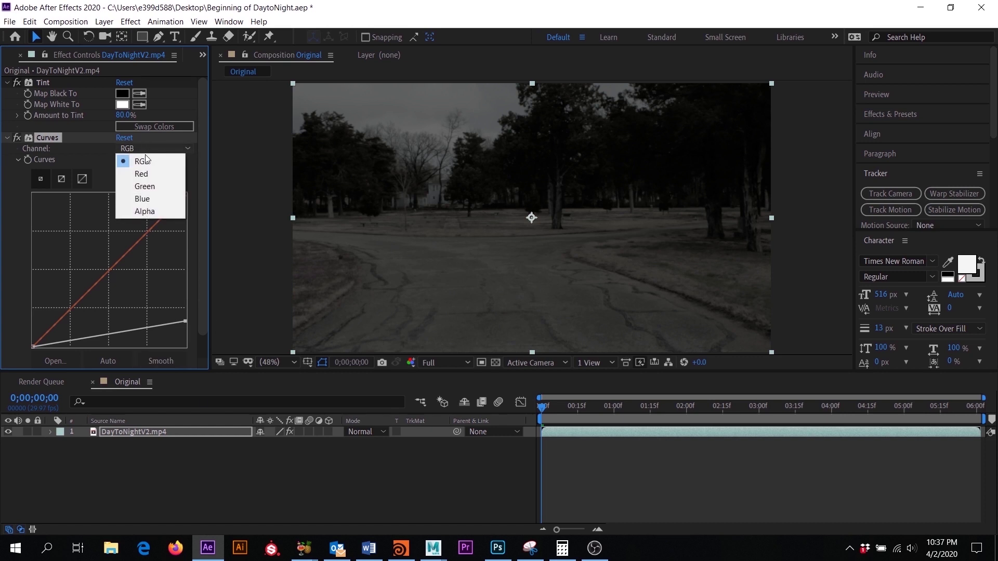
left_click(147, 175)
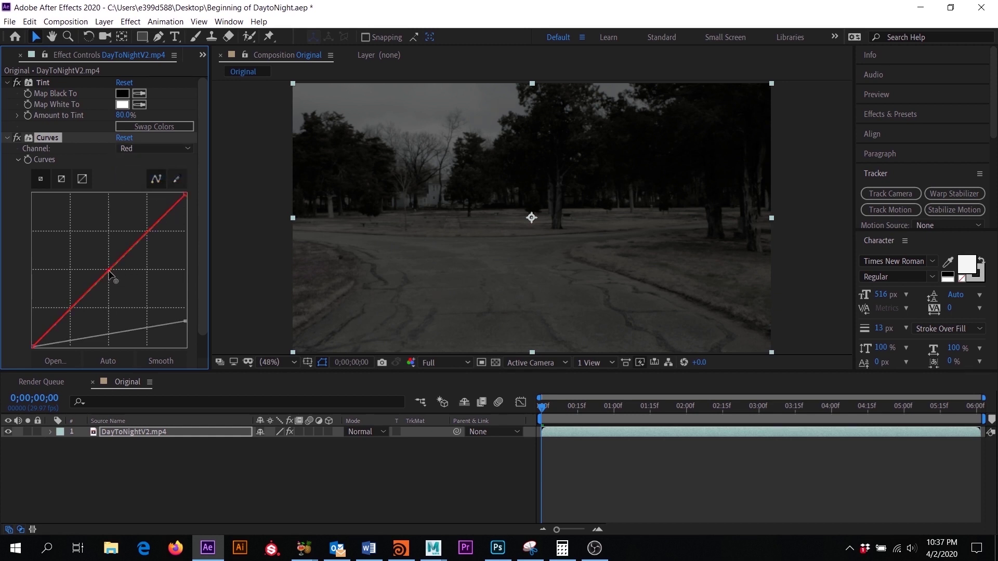
left_click_drag(111, 278, 126, 287)
left_click(144, 148)
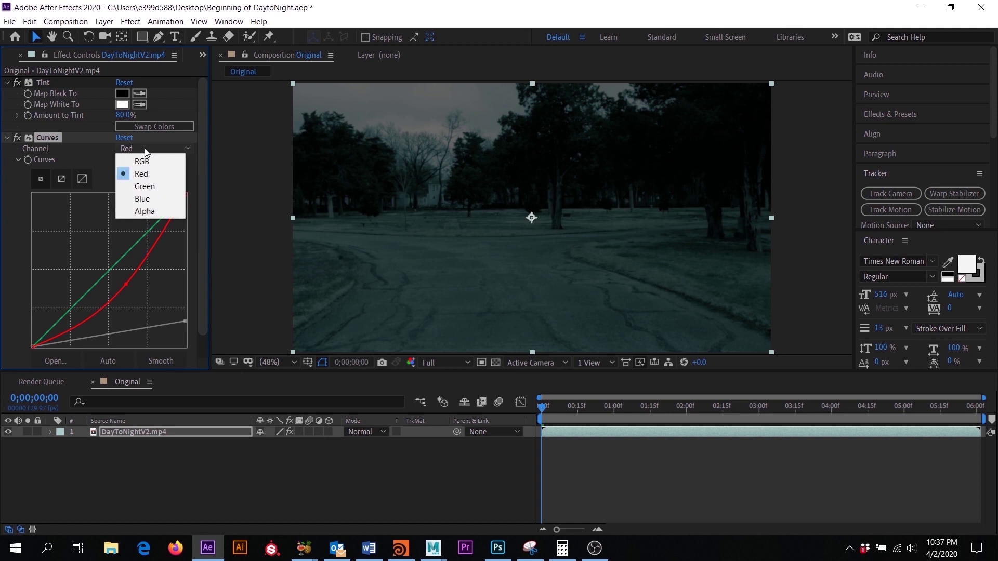
left_click(151, 198)
left_click_drag(108, 276, 92, 258)
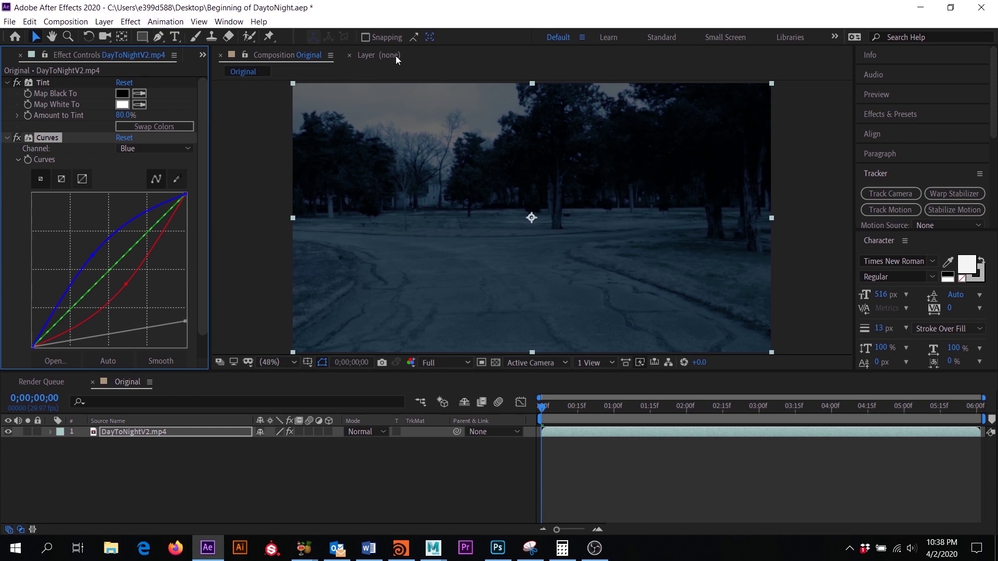
Create a 1920 x 1080 solid layer above the footage with the deep blue color 00031F.
left_click(104, 21)
mouse_move(104, 21)
mouse_move(170, 35)
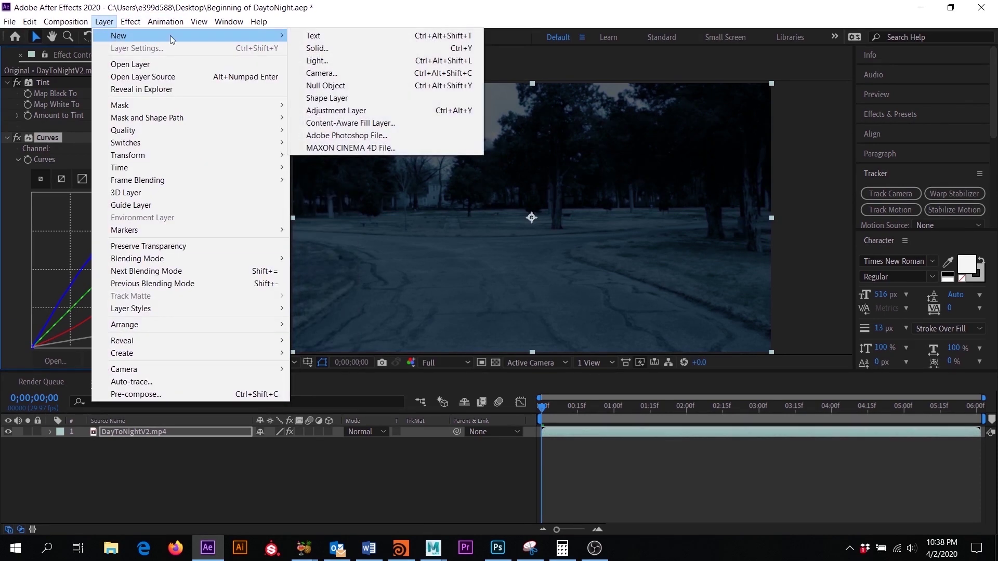
left_click(395, 45)
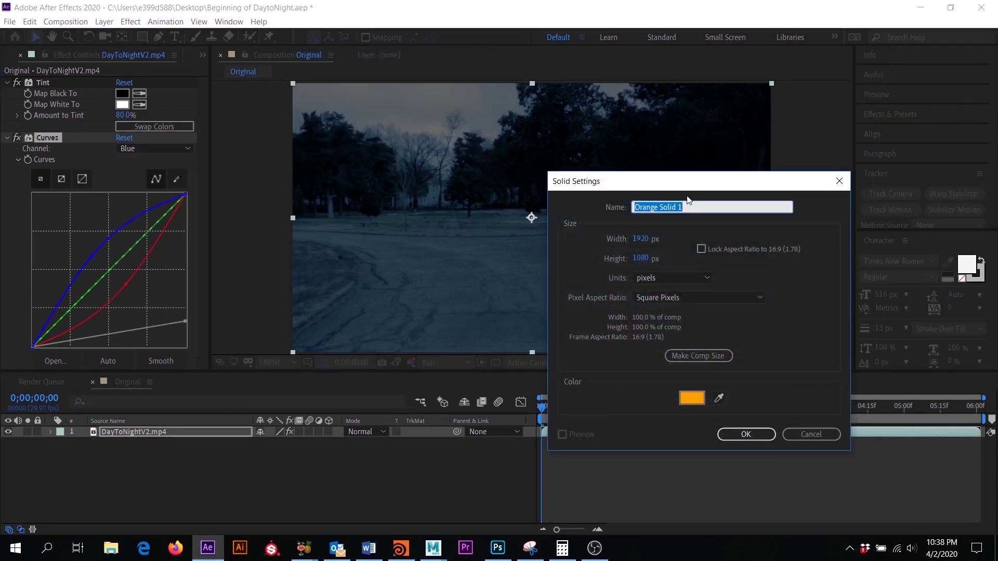
left_click_drag(649, 122, 636, 125)
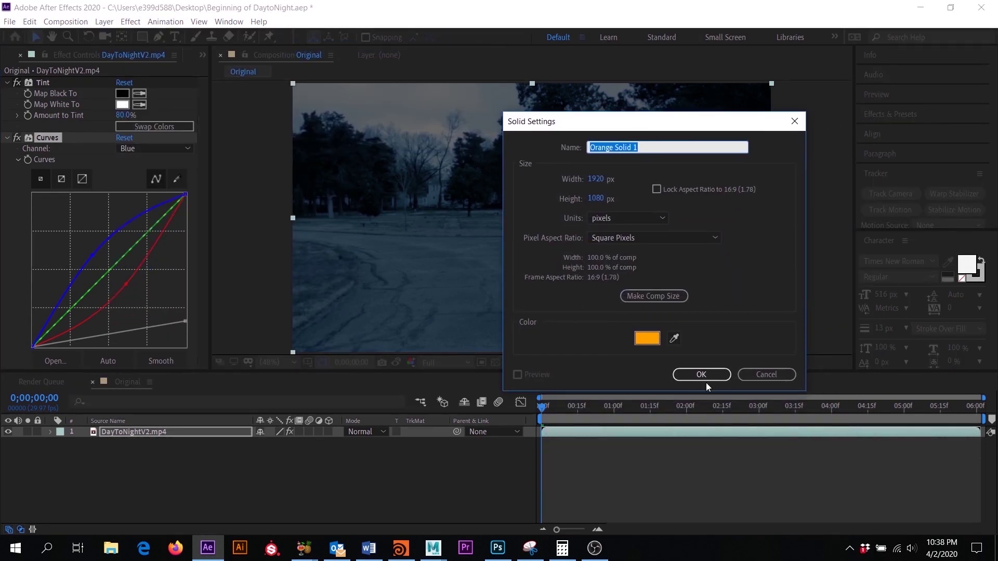
left_click(647, 338)
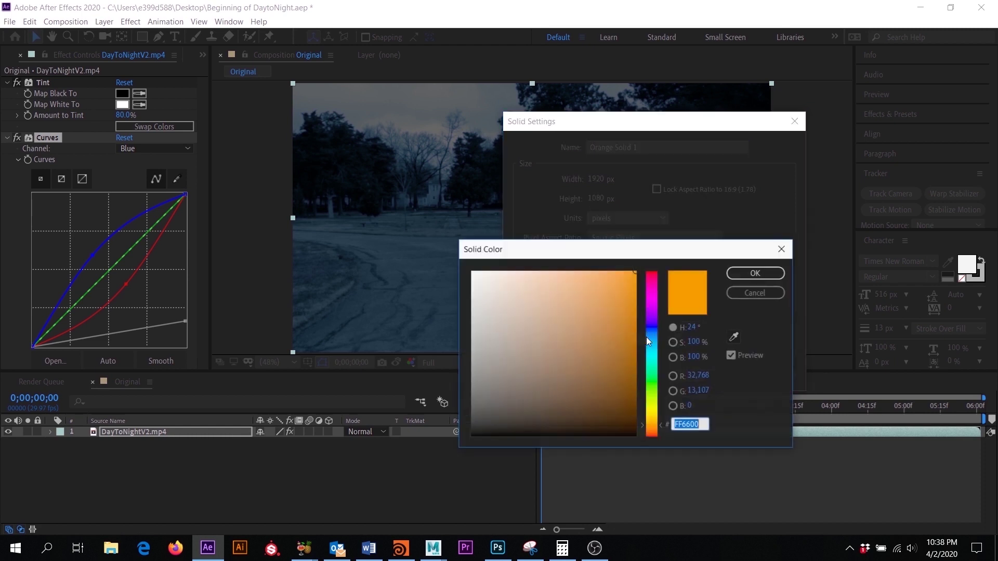
left_click_drag(624, 249, 497, 151)
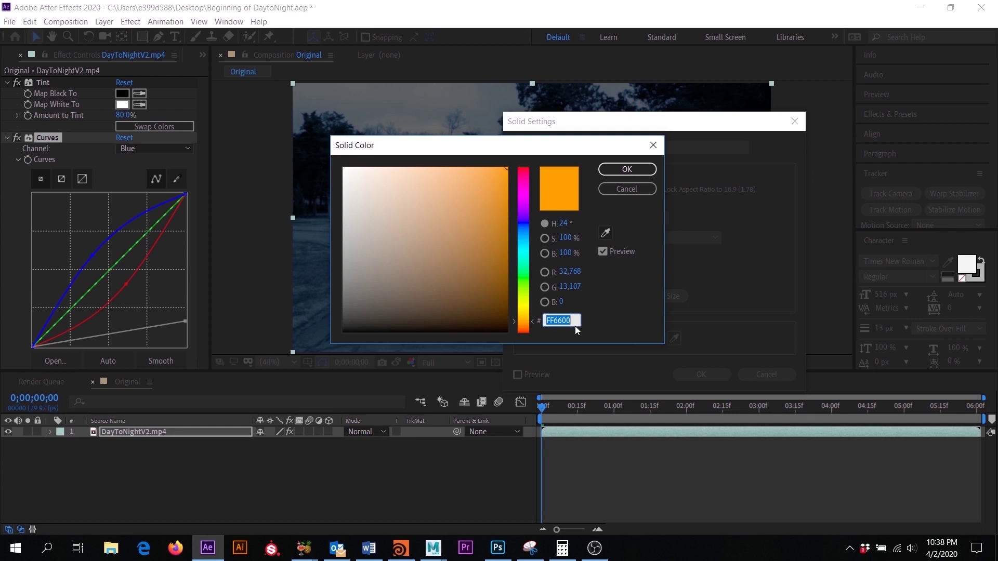
type("00")
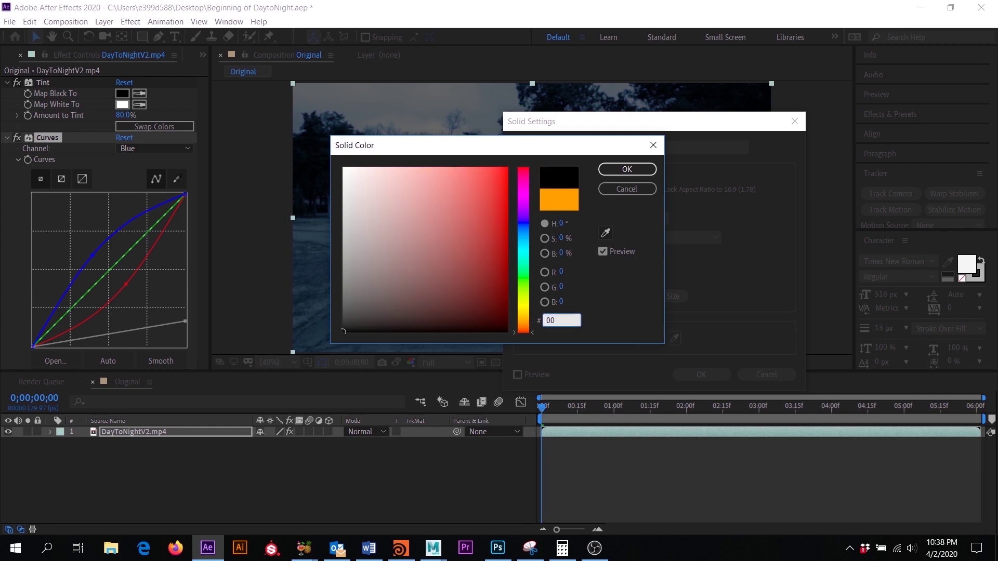
type("0")
type("3")
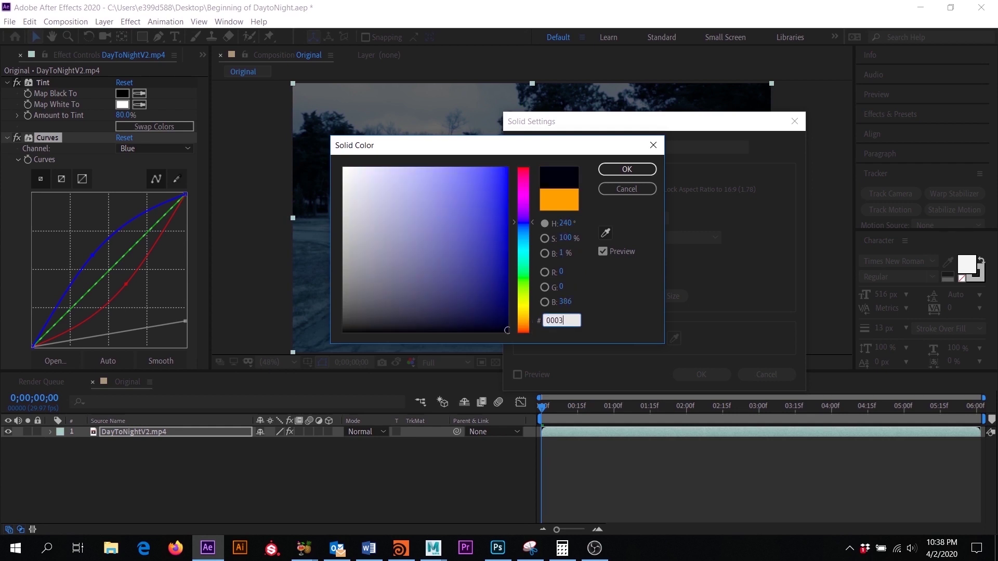
type("1F")
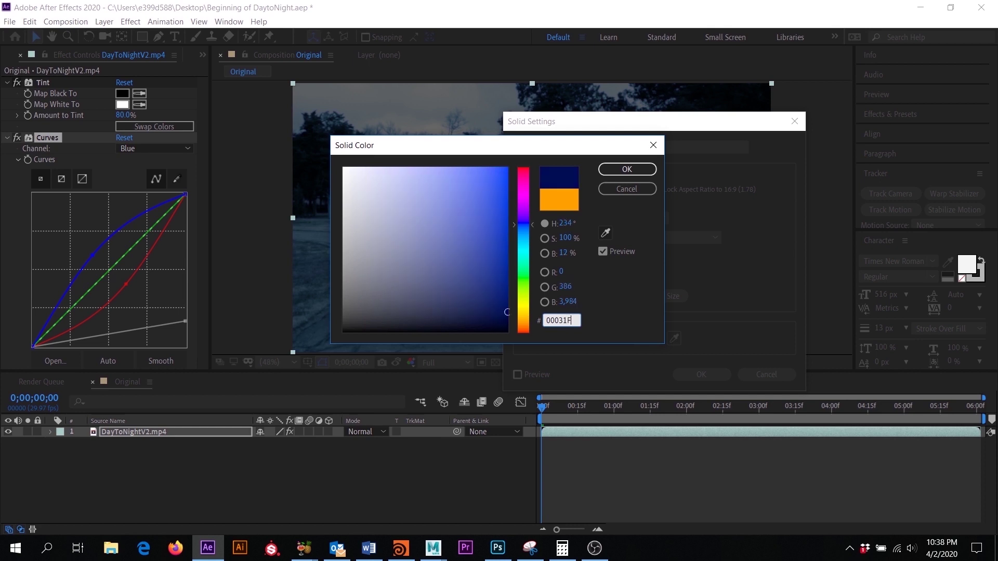
left_click(626, 169)
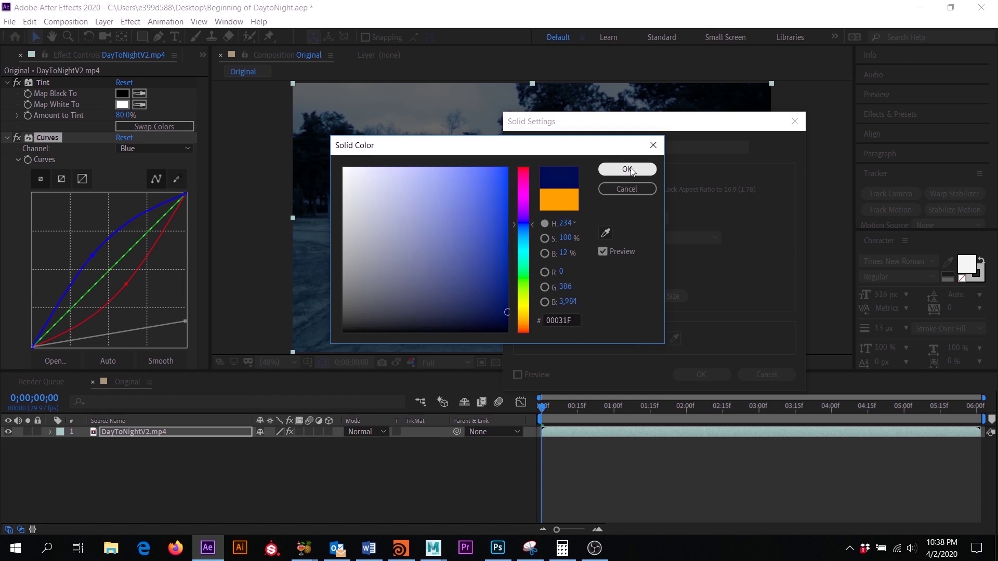
left_click(709, 374)
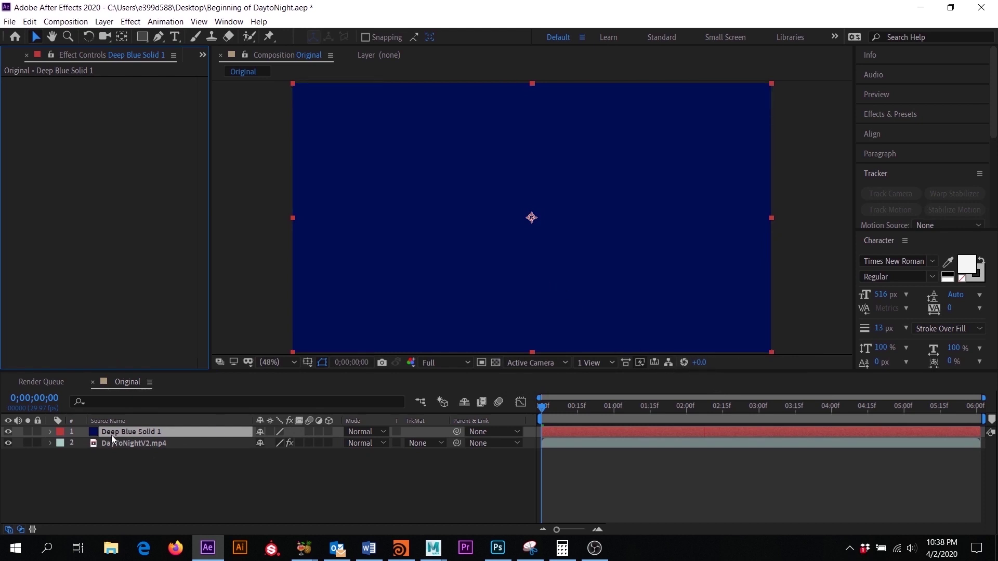
Set the opacity of the Deep Blue Solid 1 layer to 50%.
left_click(152, 432)
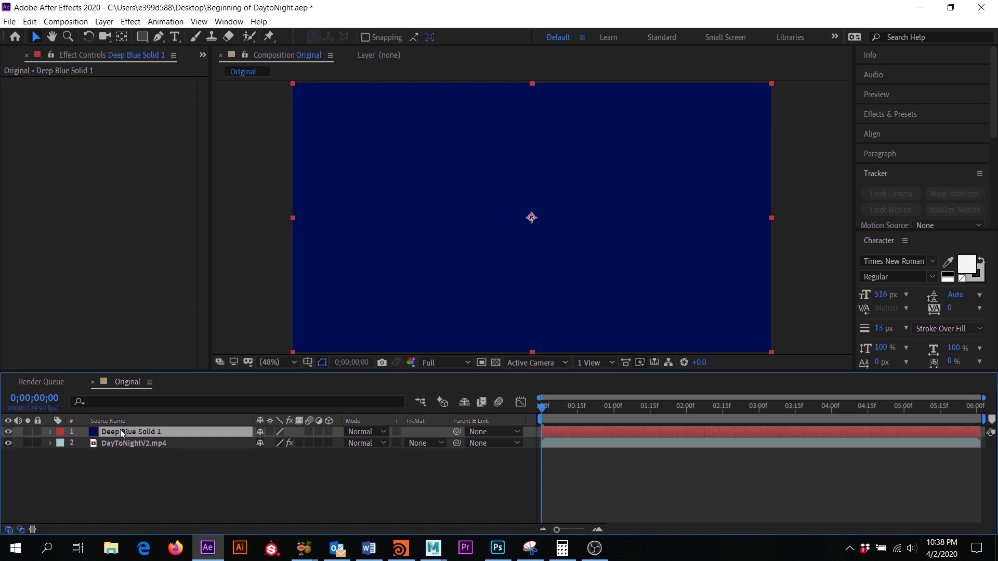
key("t")
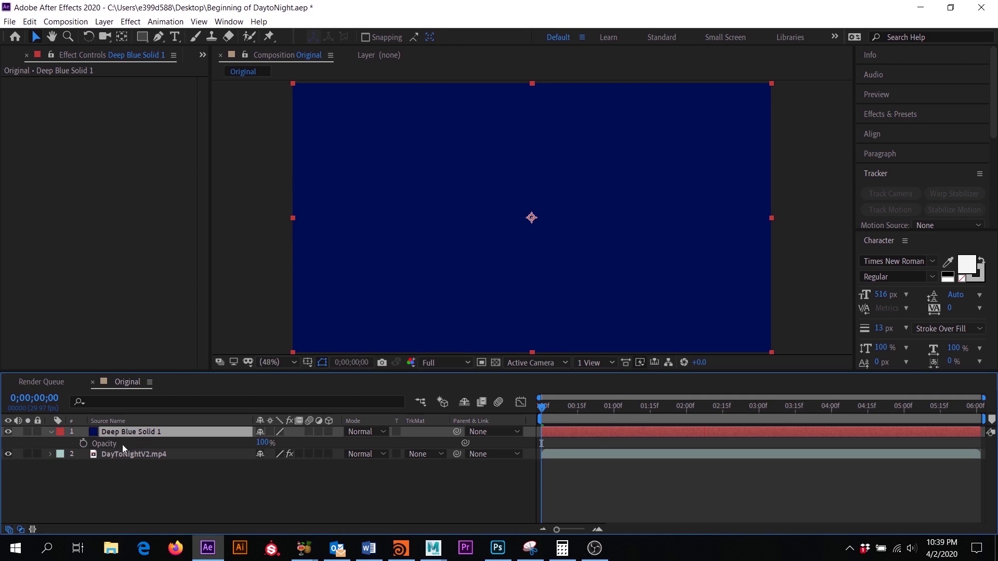
left_click(263, 442)
type("50")
key("Return")
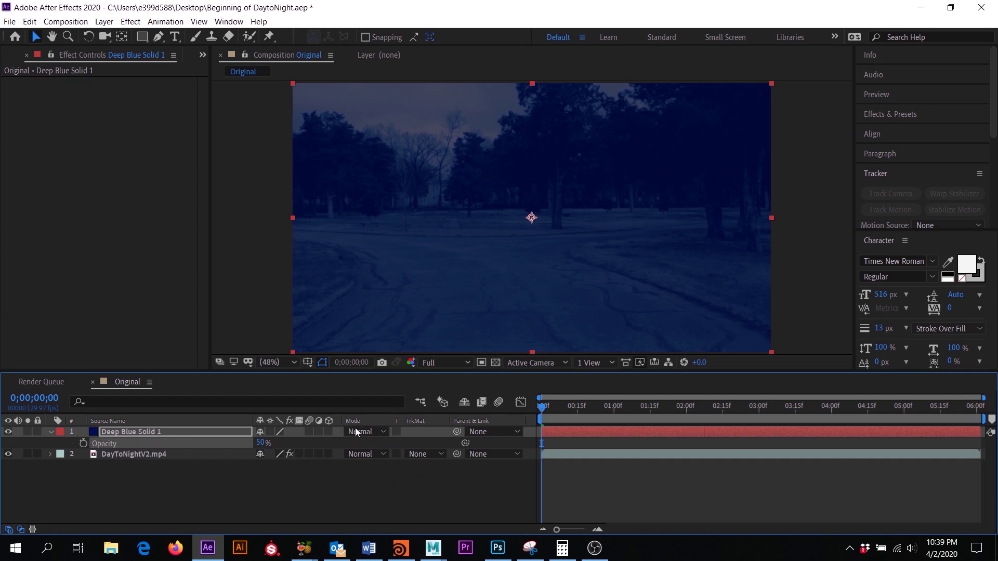
Check that the Modes column is enabled in the timeline, and set the deep blue solid's blending mode to Saturation.
right_click(137, 419)
mouse_move(172, 456)
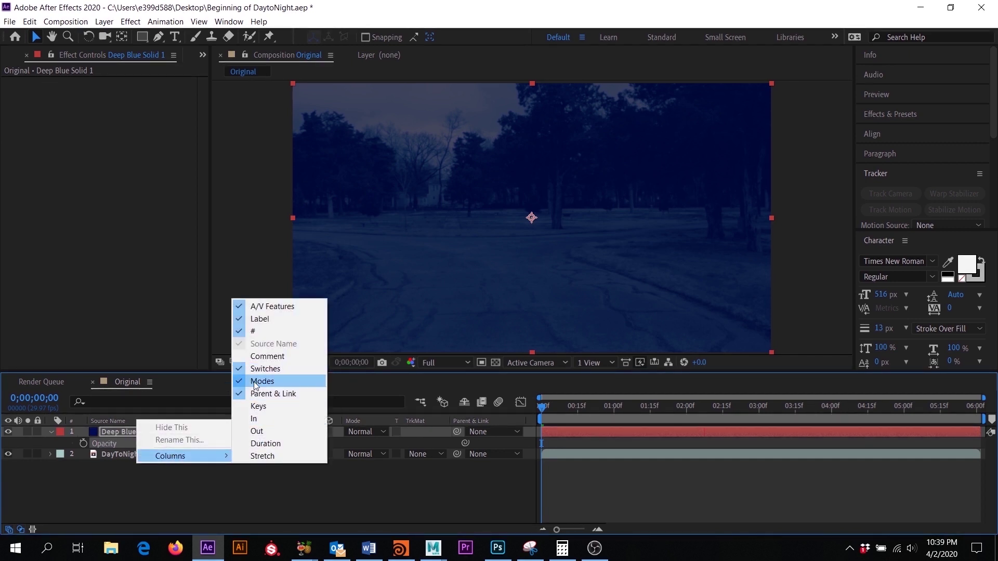
left_click(407, 481)
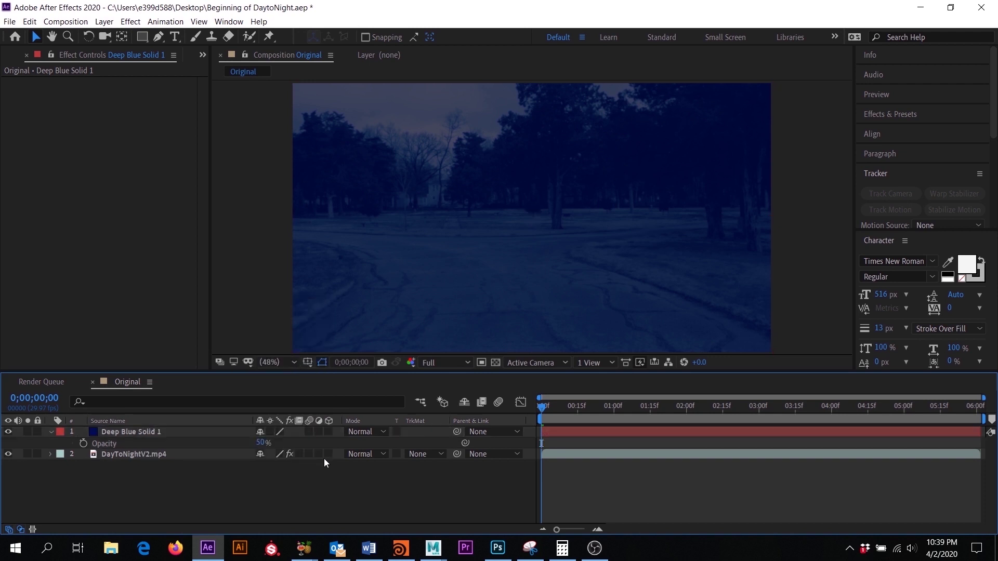
left_click(361, 431)
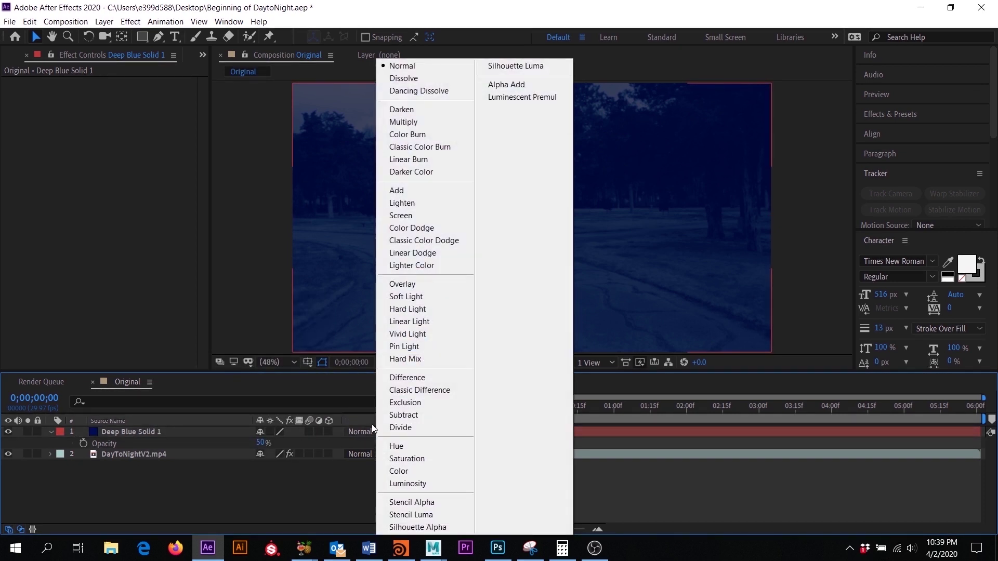
left_click(428, 460)
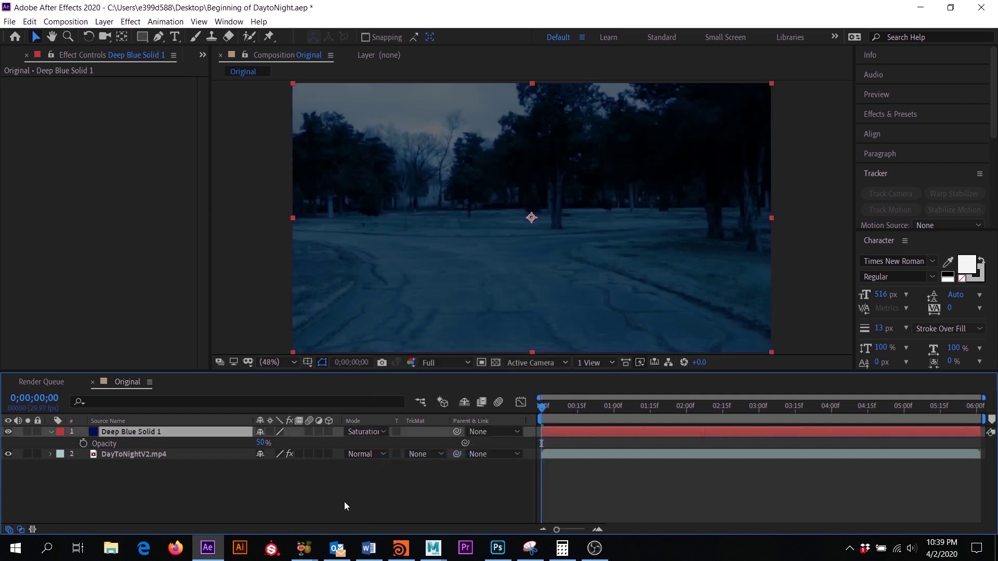
Toggle the deep blue solid's visibility to compare the footage with and without it, and collapse the layer's properties.
left_click(7, 432)
left_click(7, 432)
left_click(8, 432)
left_click(8, 432)
left_click(51, 432)
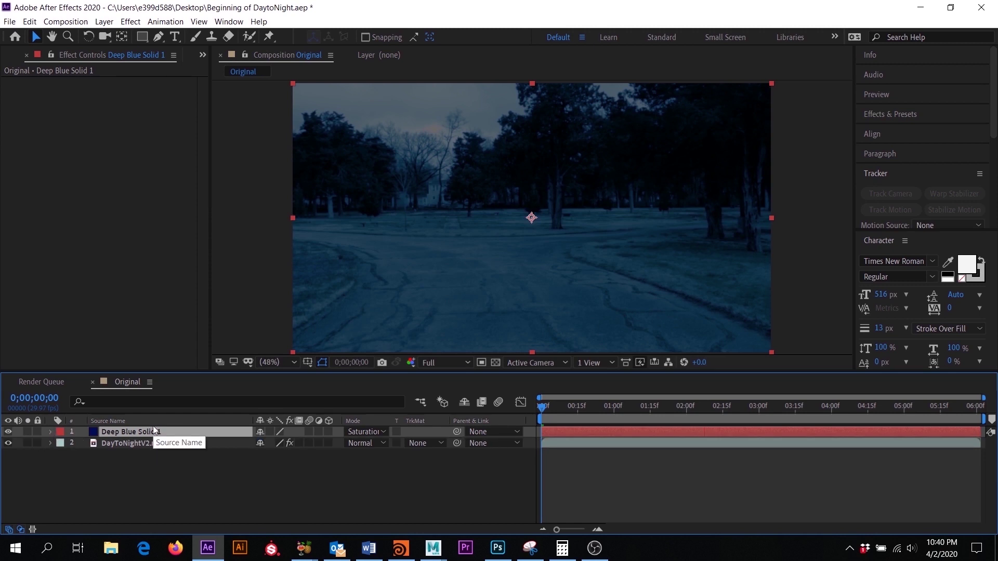
Duplicate the deep blue solid and set the upper copy's blending mode to Overlay.
key("ctrl+d")
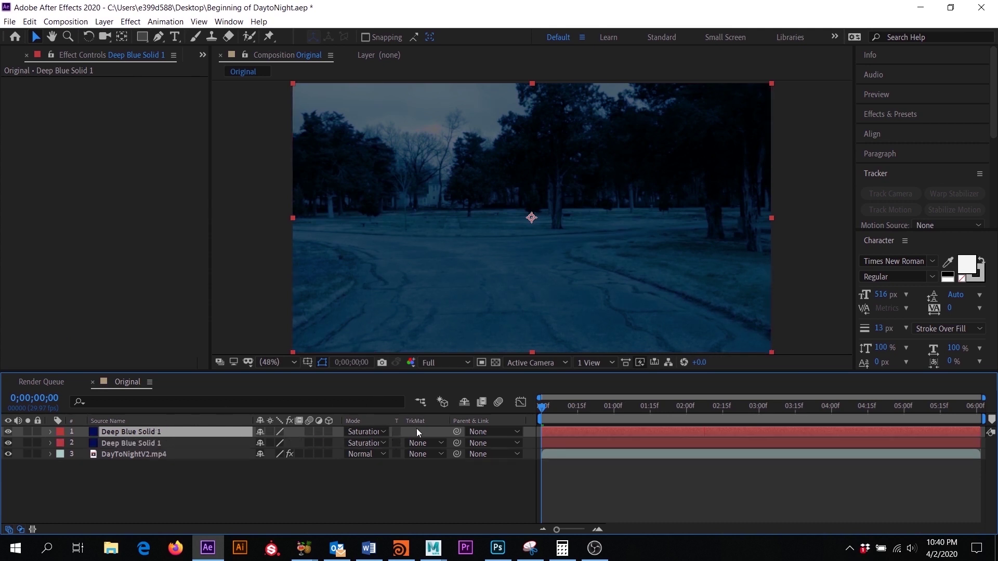
left_click(371, 432)
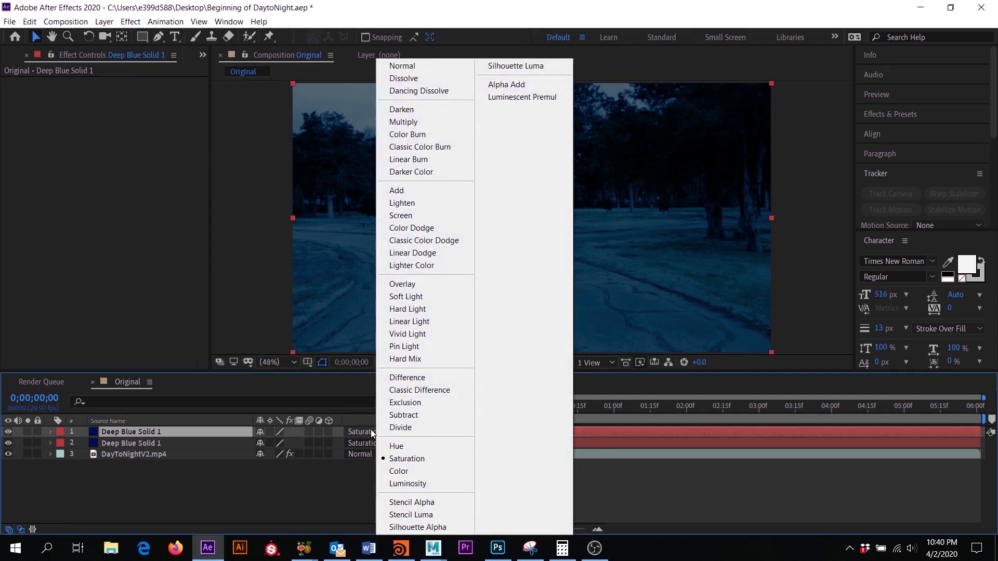
left_click(416, 286)
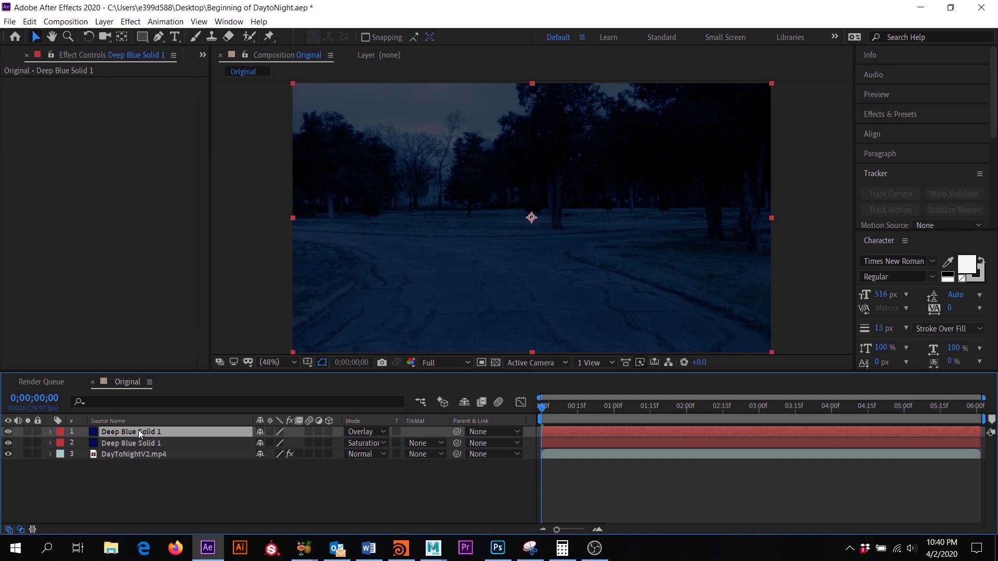
Set the opacity of the upper deep blue solid, the one in Overlay mode, to 60%.
key("t")
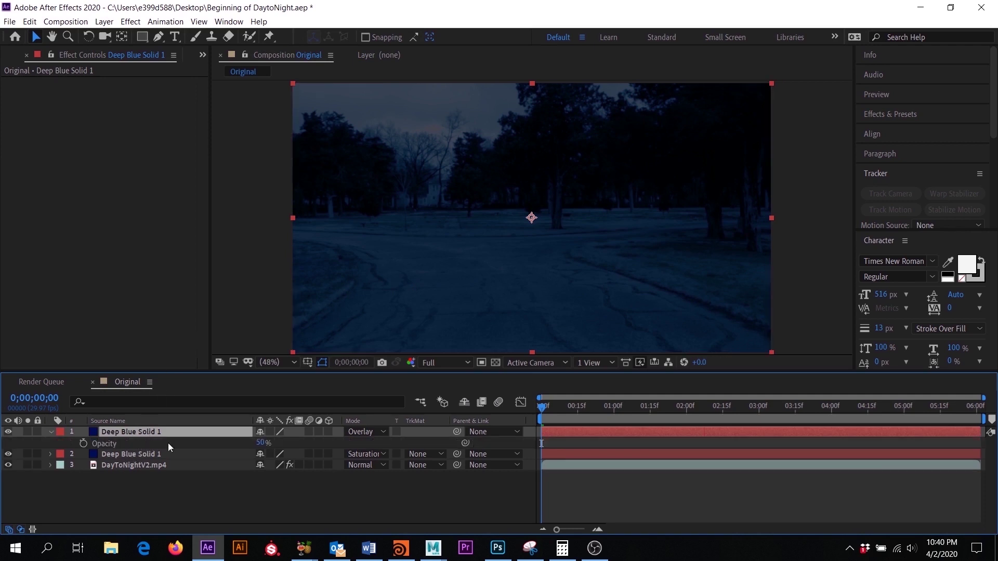
left_click(264, 443)
type("60")
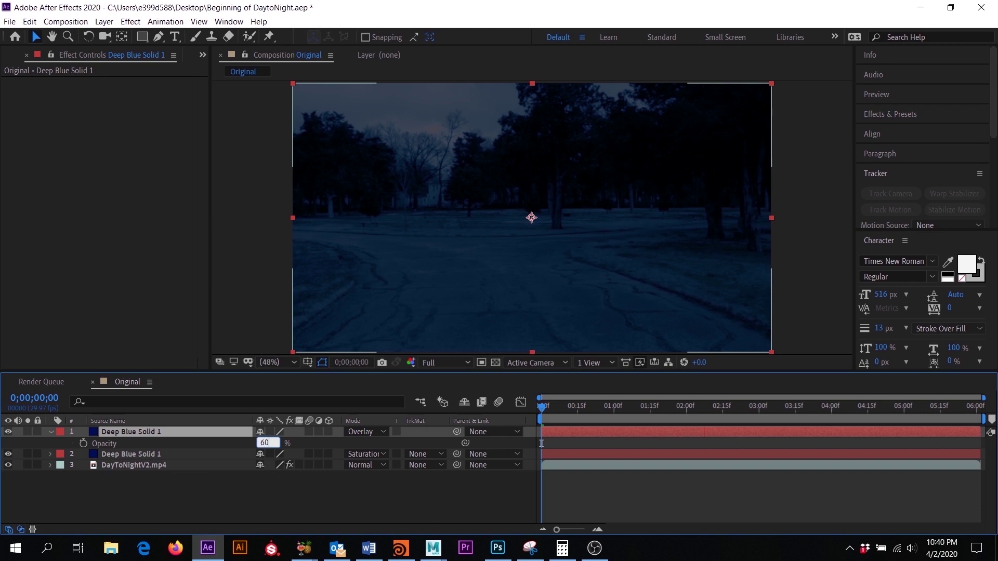
key("Return")
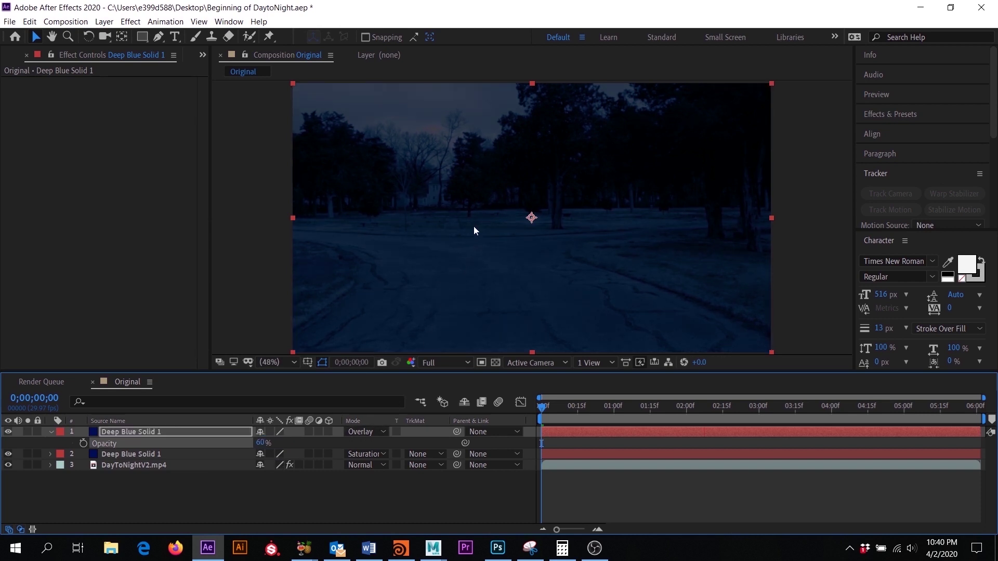
Draw a rectangular mask on the upper deep blue solid covering the sky and trees down to the horizon, extending past the frame edges.
key("comma")
key("comma")
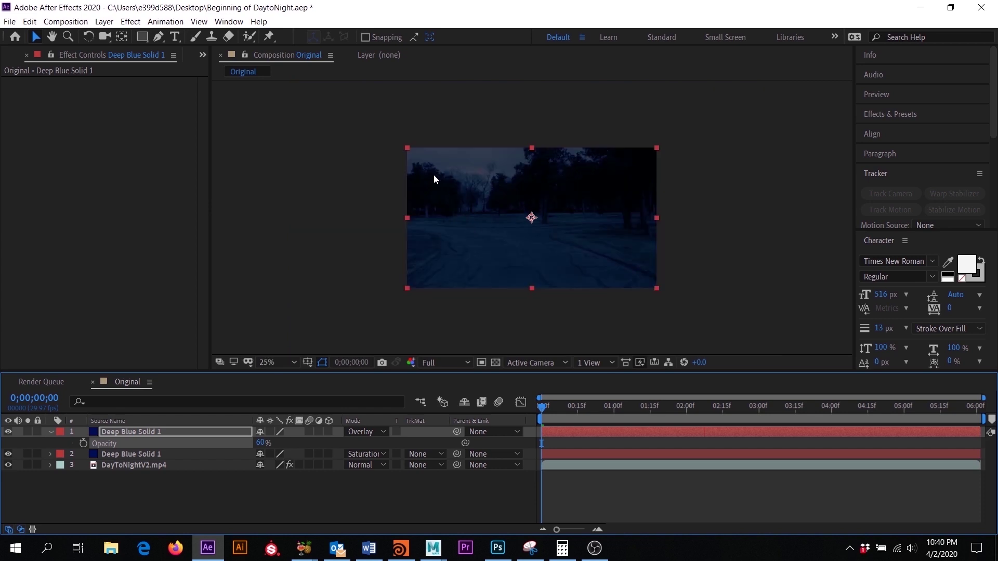
left_click(142, 38)
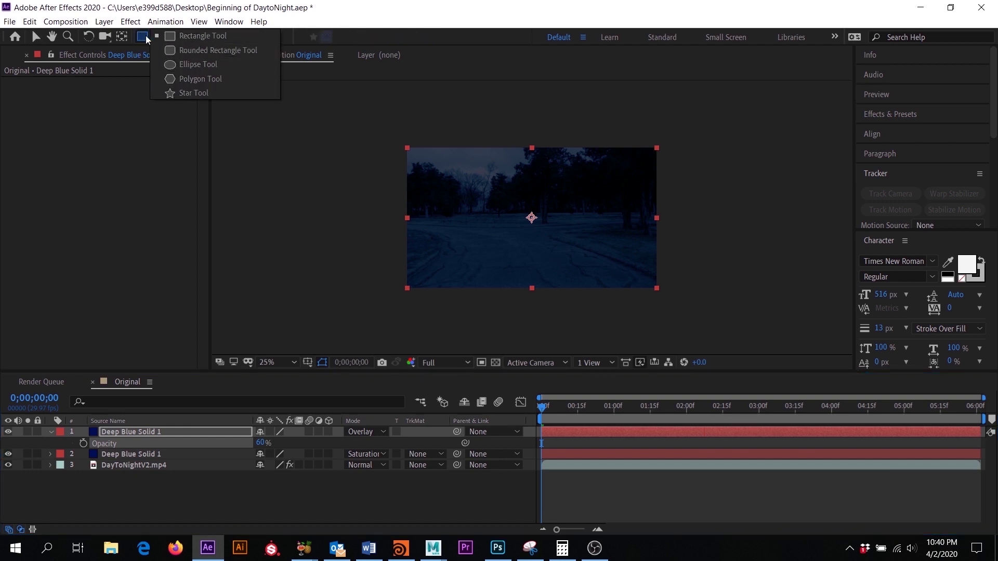
left_click(208, 50)
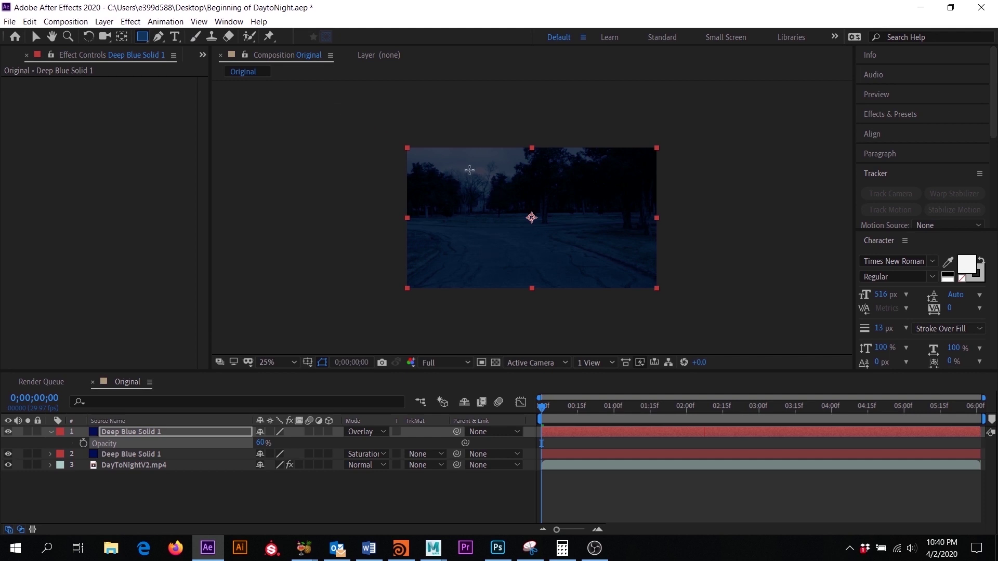
key("comma")
key("period")
left_click_drag(316, 82, 760, 207)
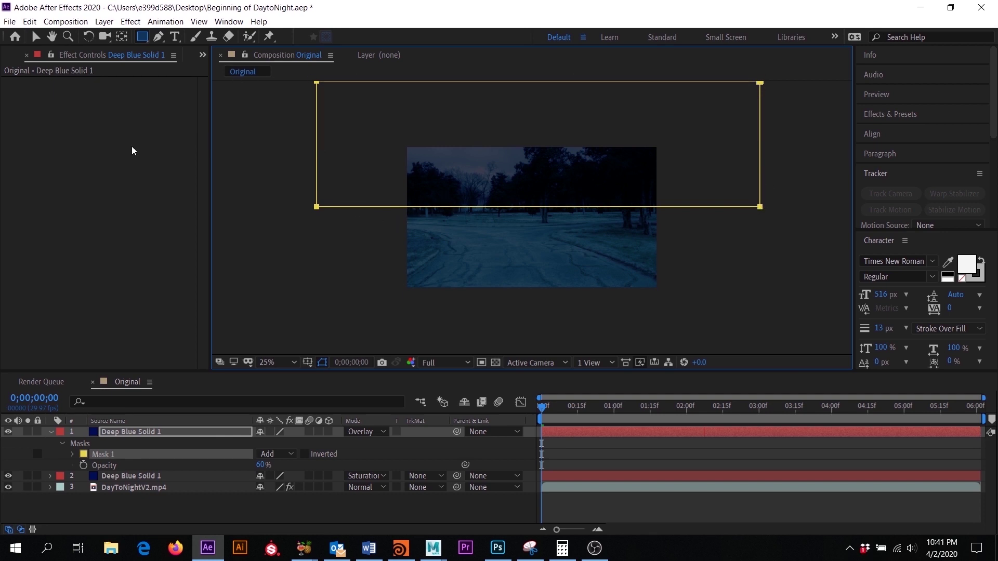
left_click(34, 38)
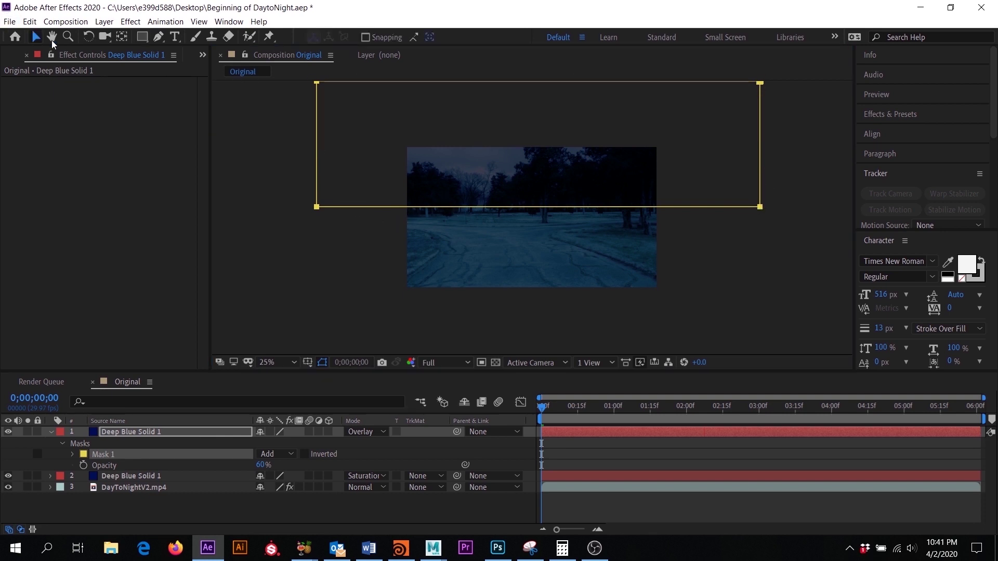
Inspect the mask's hard edge along the horizon and set its Mask Feather to 100 pixels.
left_click(669, 526)
key("slash")
left_click_drag(334, 214, 437, 252)
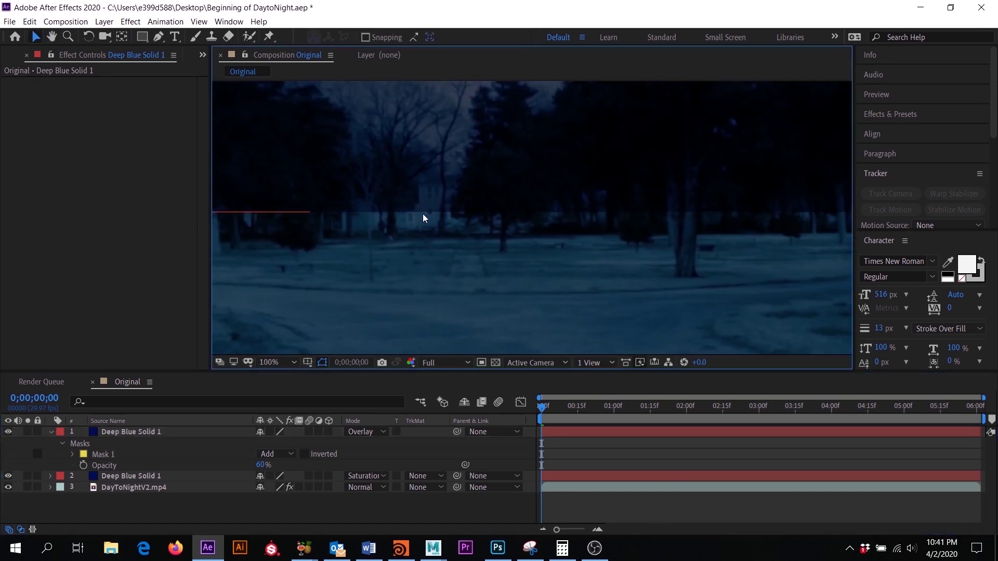
scroll(473, 223, "down", 2)
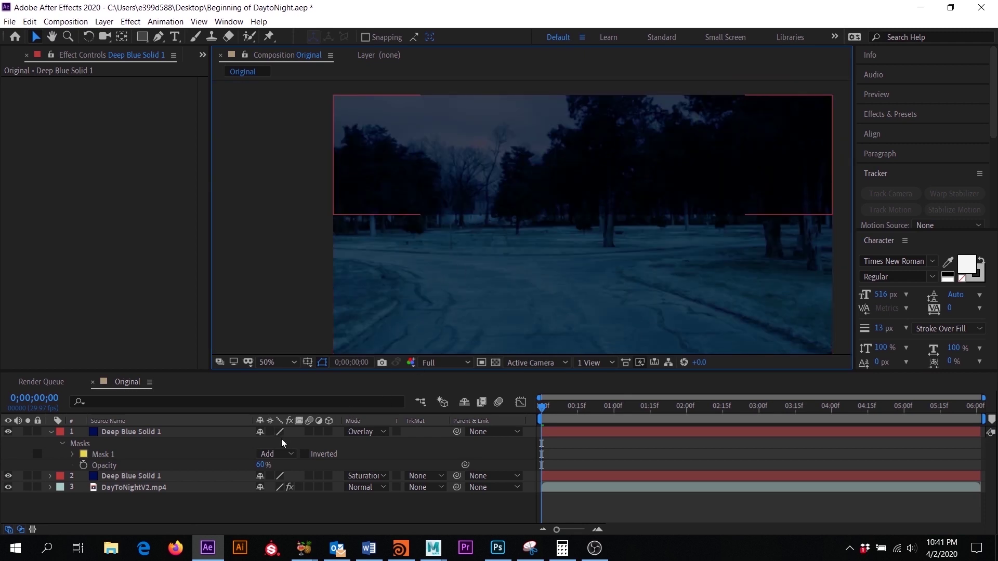
left_click(124, 433)
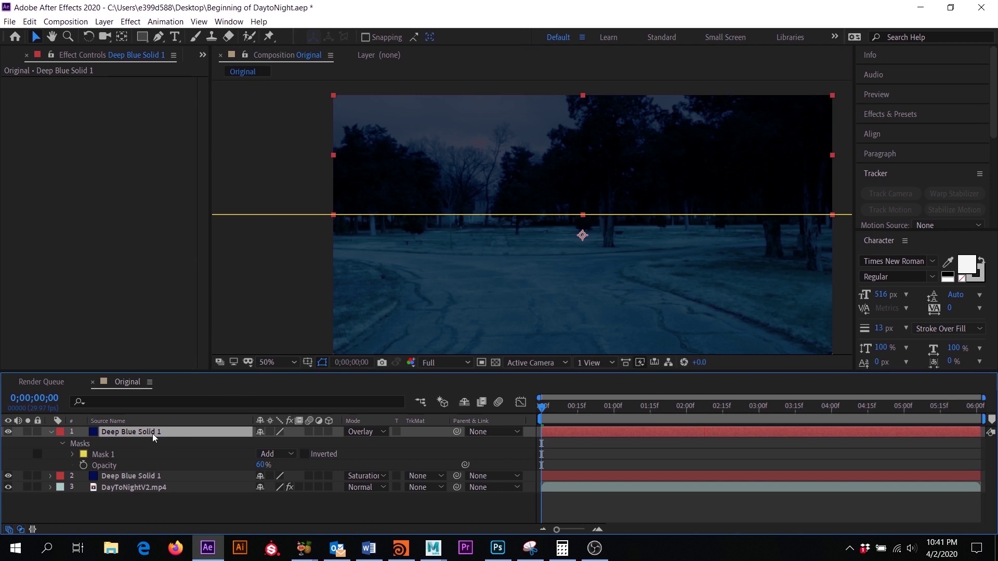
key("f")
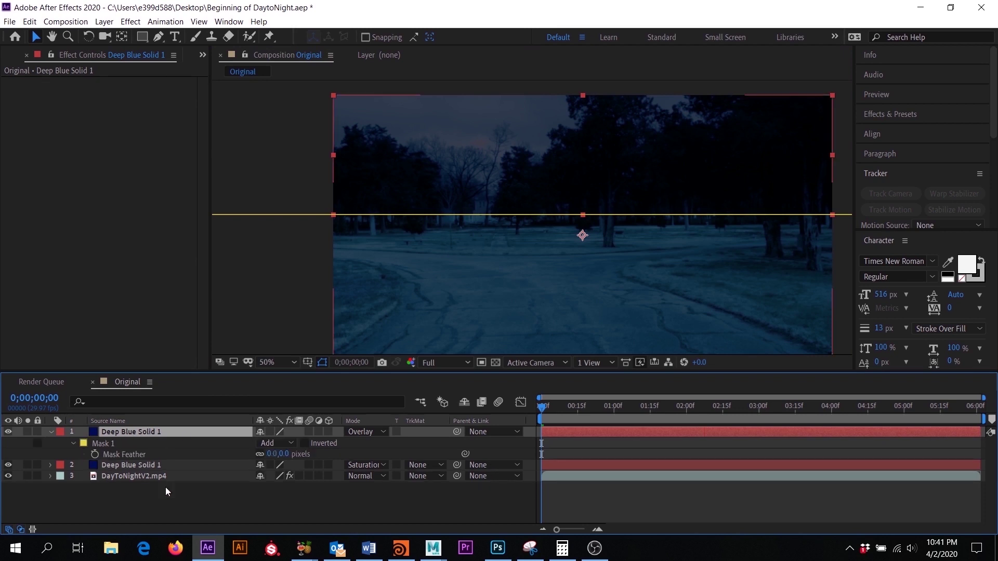
left_click(272, 455)
type("100")
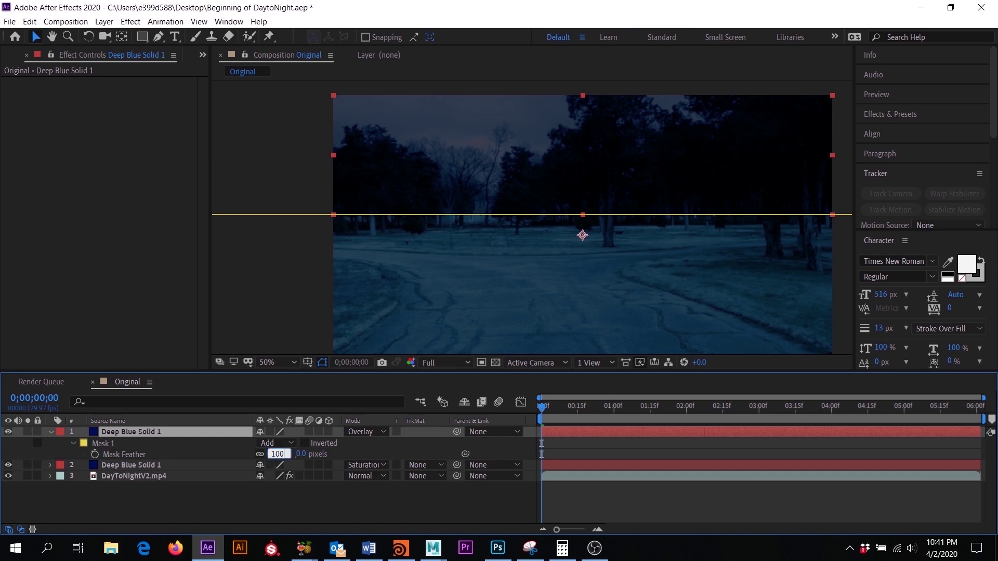
key("Return")
left_click(687, 473)
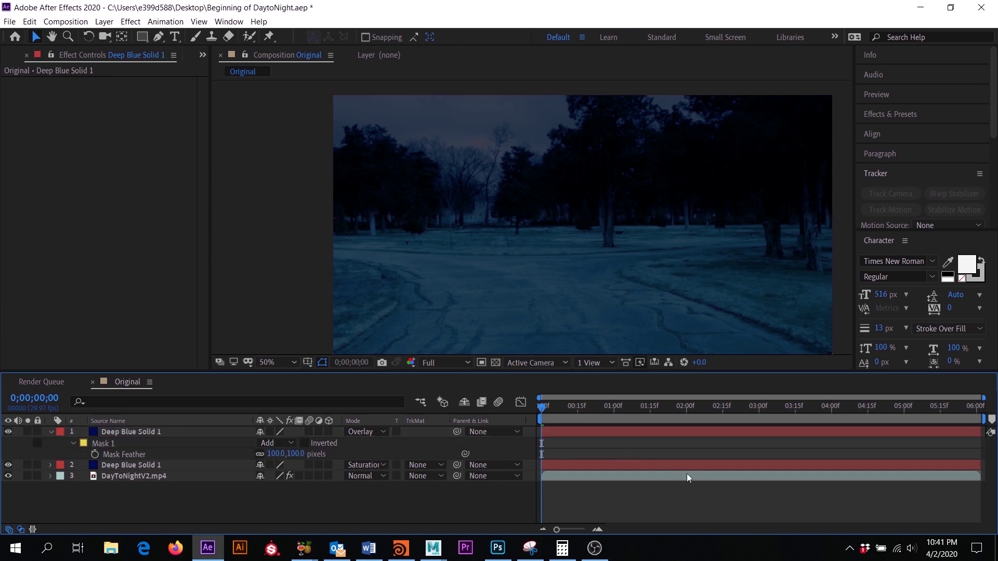
scroll(564, 246, "down", 2)
scroll(535, 210, "up", 2)
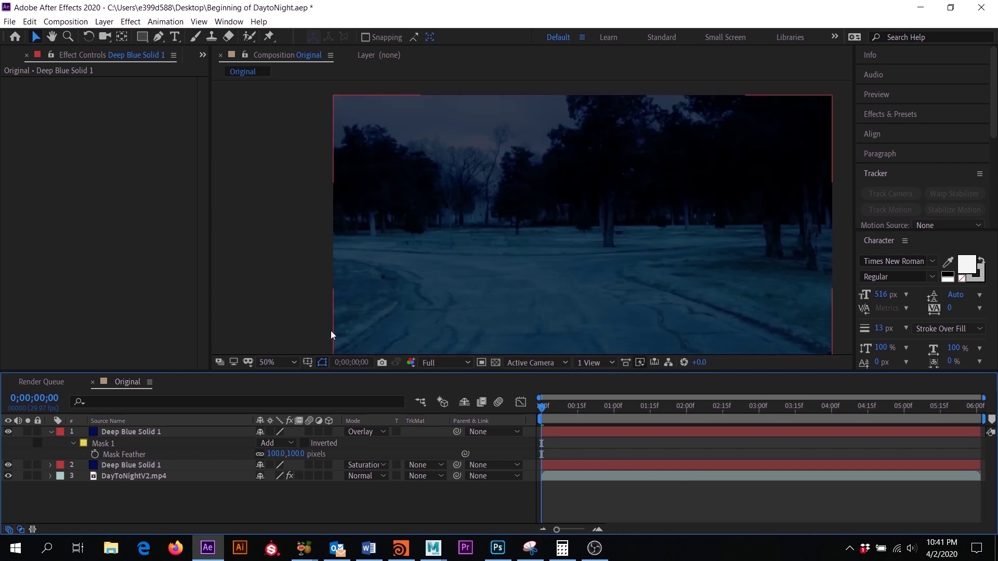
Fit the composition to its viewer and enlarge the viewer area by resizing the surrounding workspace.
left_click(265, 362)
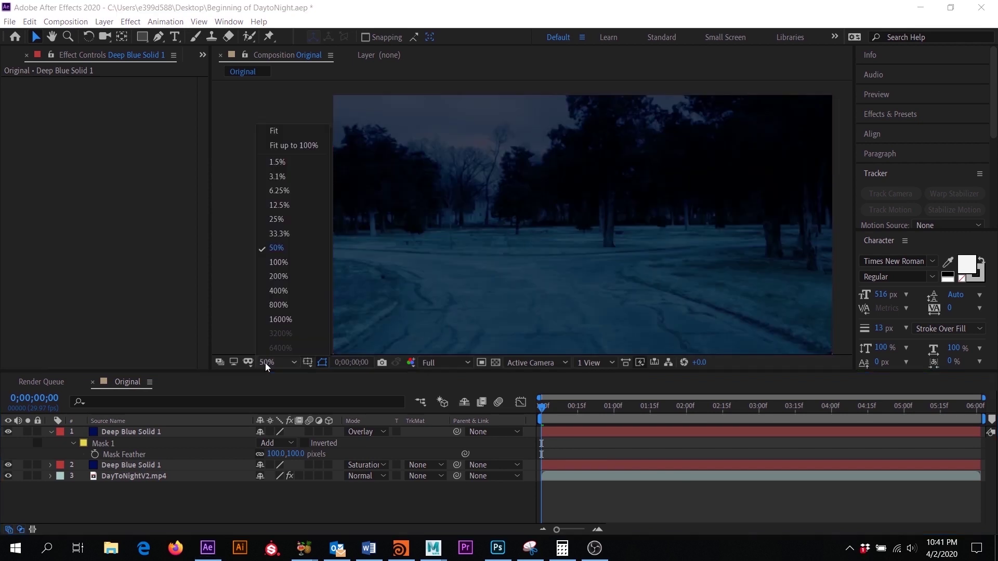
left_click(275, 131)
left_click_drag(377, 372, 379, 417)
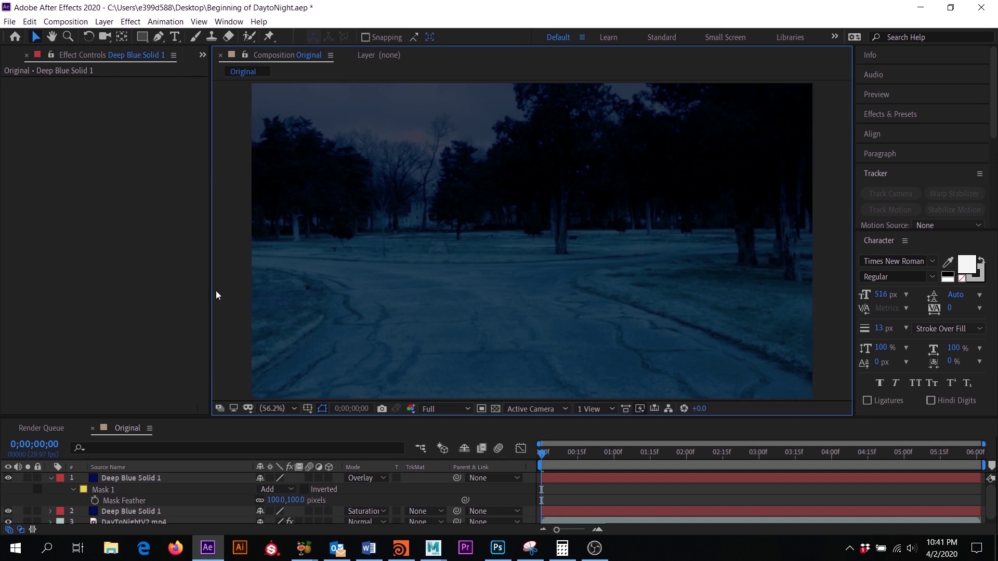
left_click_drag(211, 290, 266, 288)
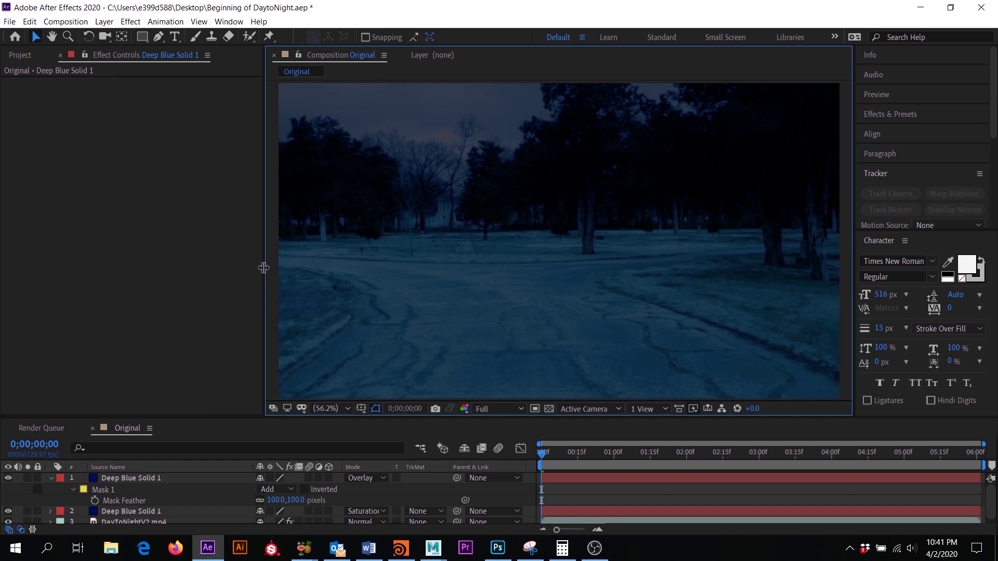
left_click_drag(263, 267, 168, 270)
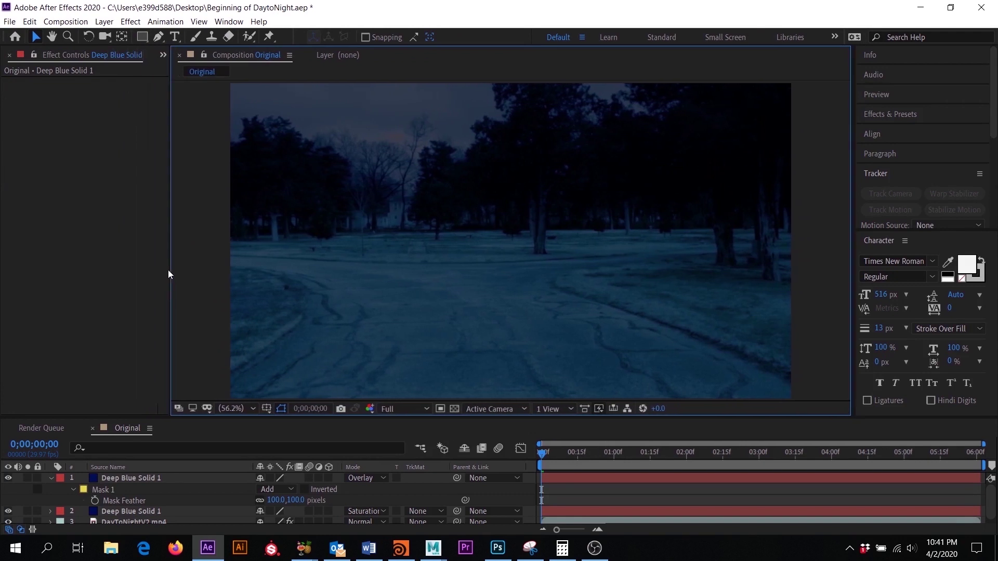
Close the Effect Controls to reveal the project items, and widen that area of the workspace.
left_click(9, 54)
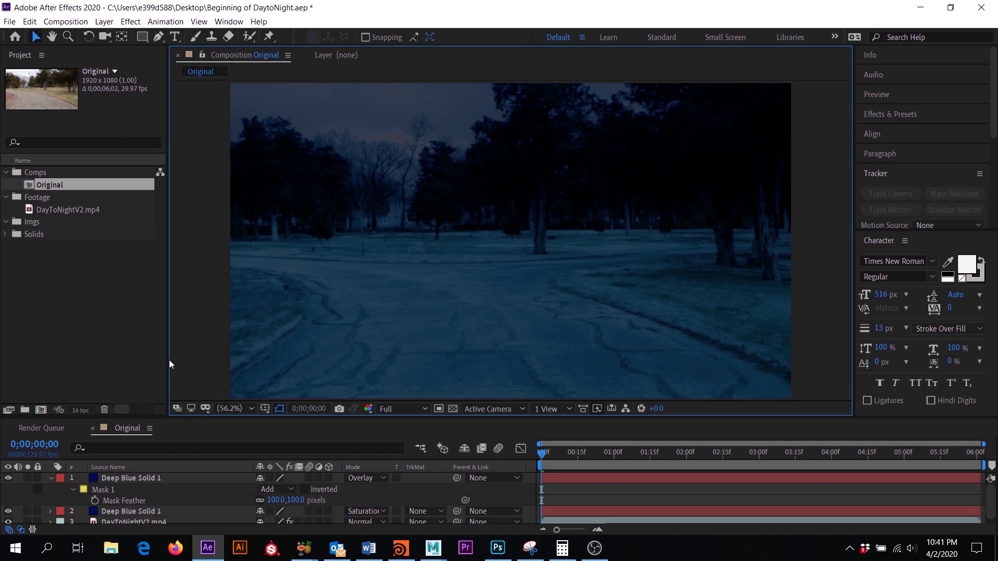
left_click_drag(169, 348, 288, 351)
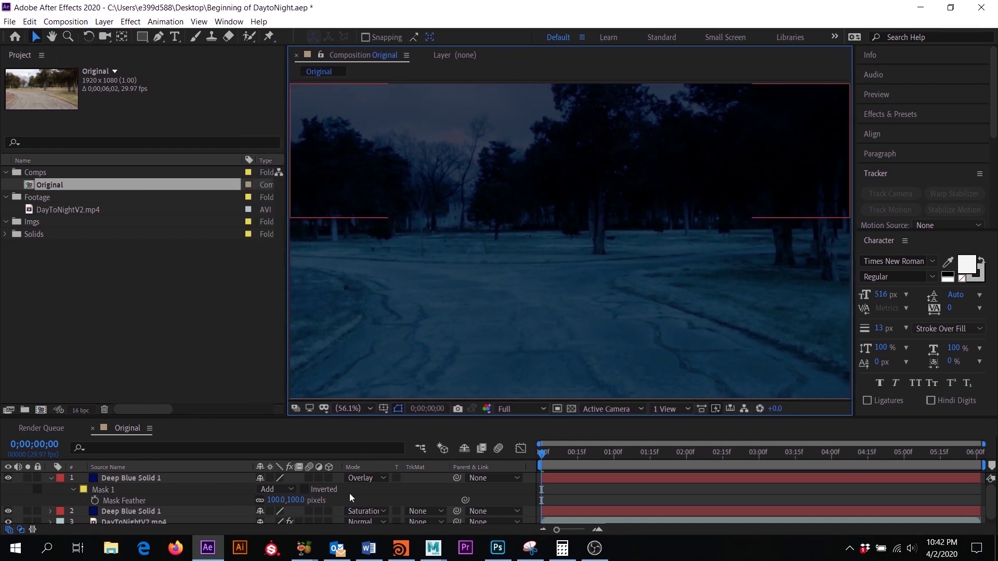
left_click_drag(287, 297, 272, 299)
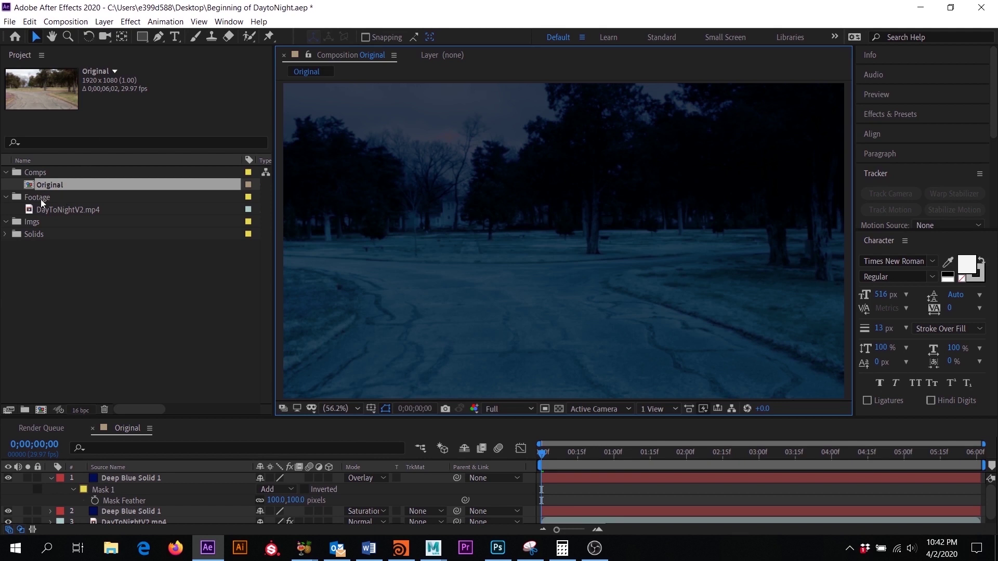
Create a new composition from the DayToNightV2.mp4 footage.
left_click(72, 210)
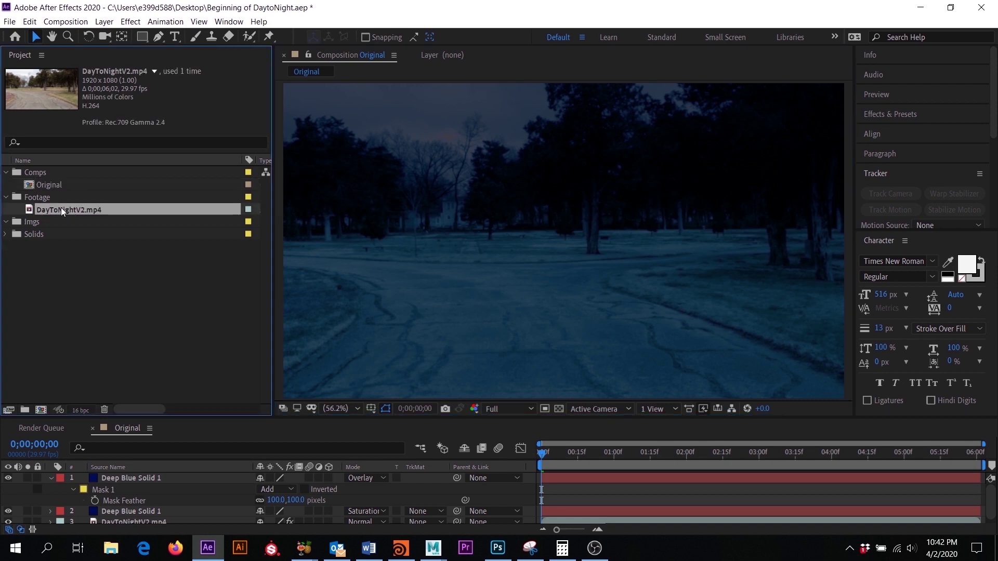
left_click_drag(61, 208, 65, 250)
left_click_drag(39, 413, 41, 409)
left_click_drag(40, 408, 40, 409)
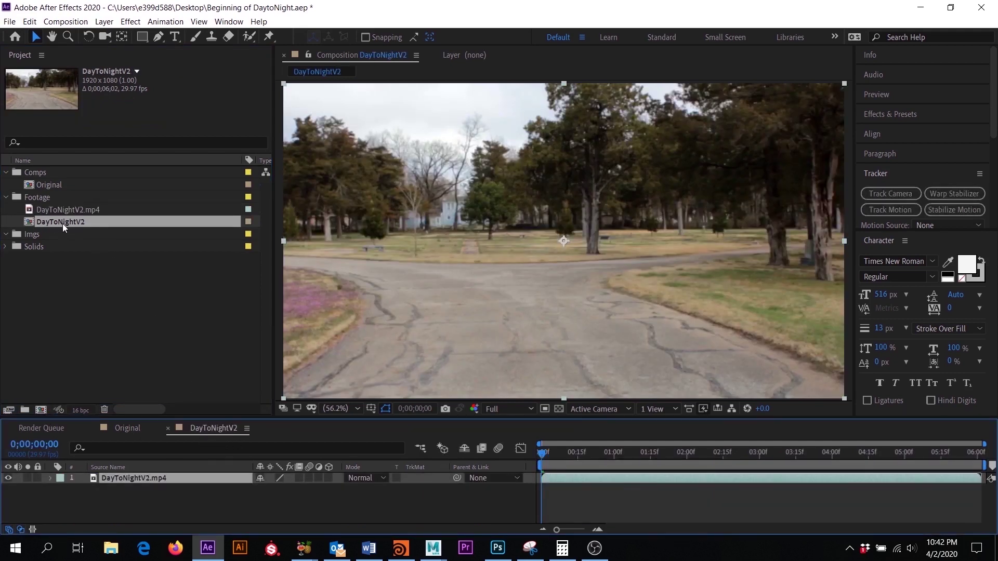
Move the new DayToNightV2 composition into the Comps folder and rename it Final.
left_click_drag(49, 222, 41, 170)
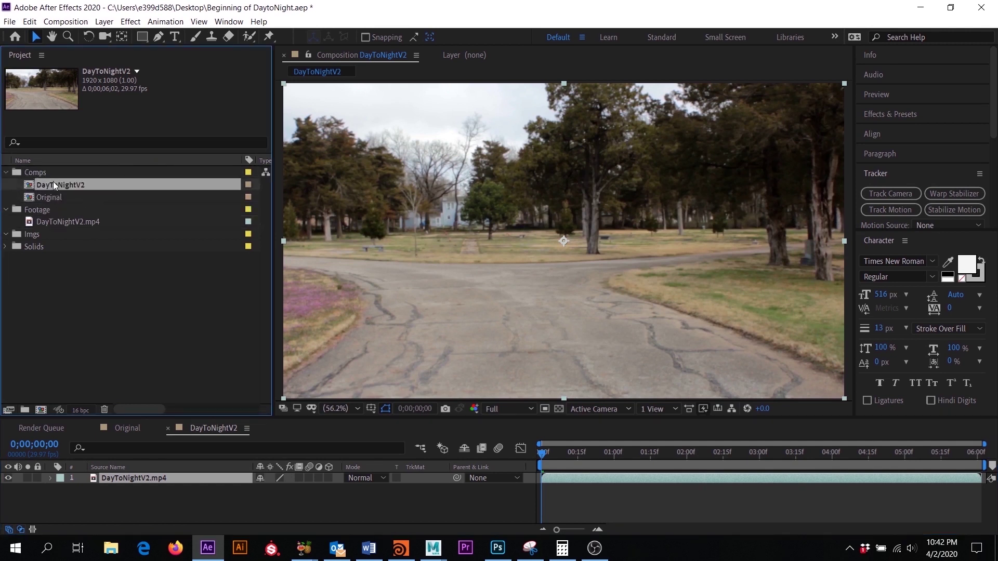
key("Return")
type("Final")
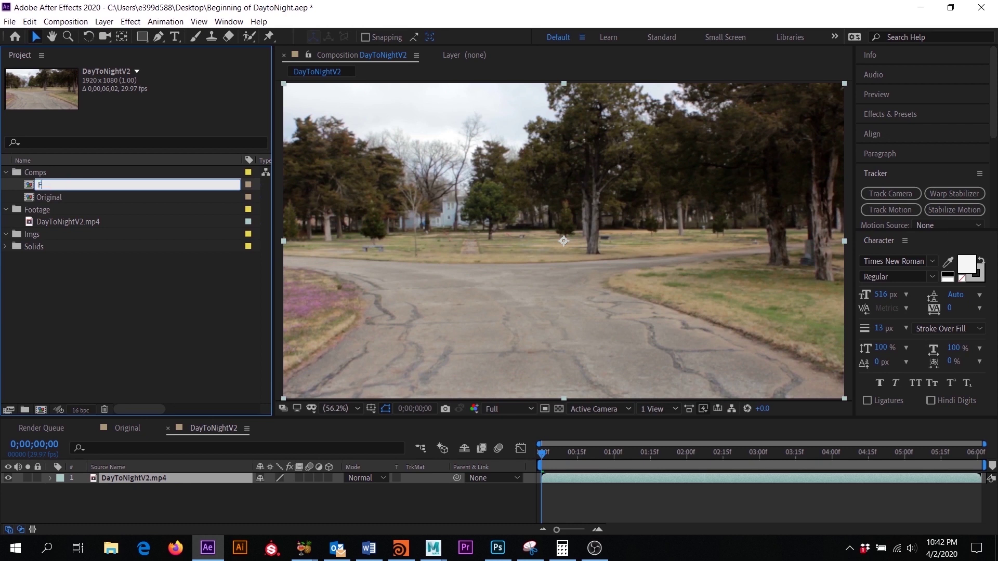
key("Return")
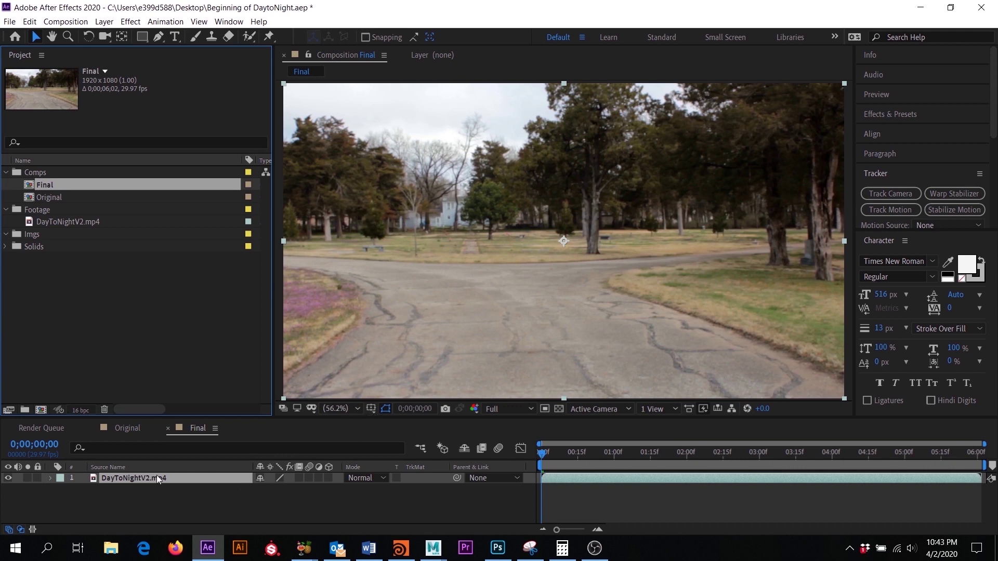
Start Track Motion on the DayToNightV2.mp4 layer in the Final composition, with the playhead at the first frame.
left_click(535, 452)
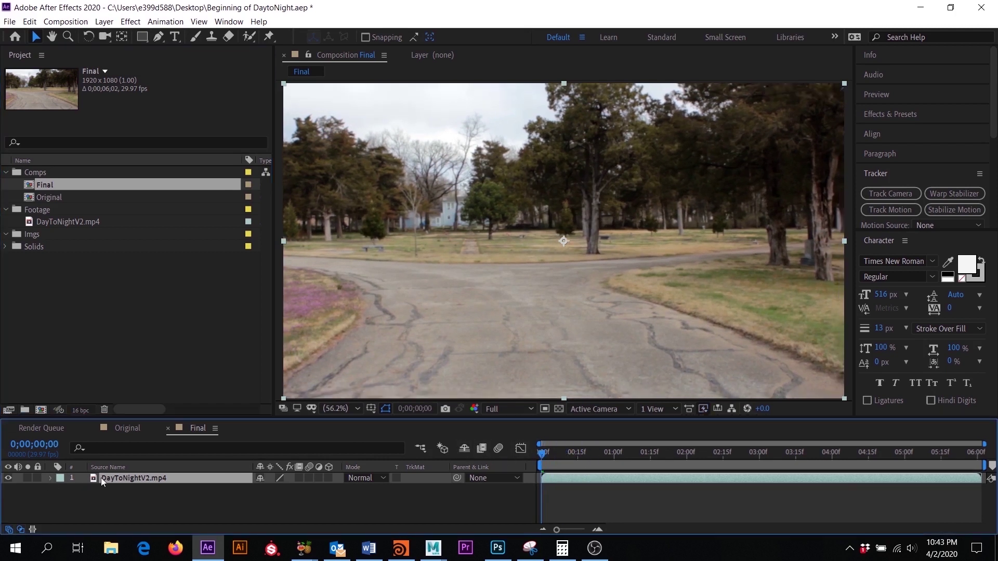
right_click(123, 480)
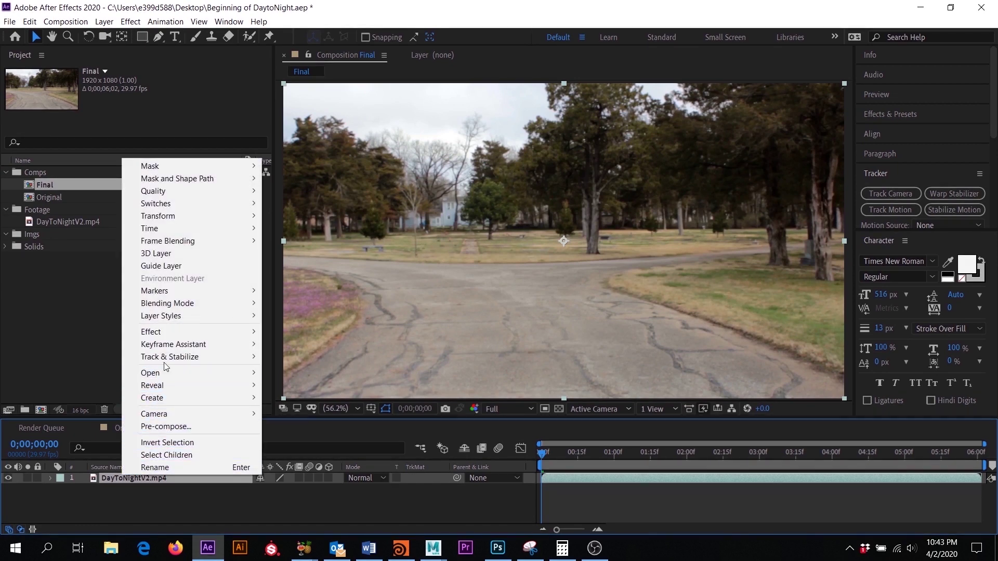
mouse_move(186, 359)
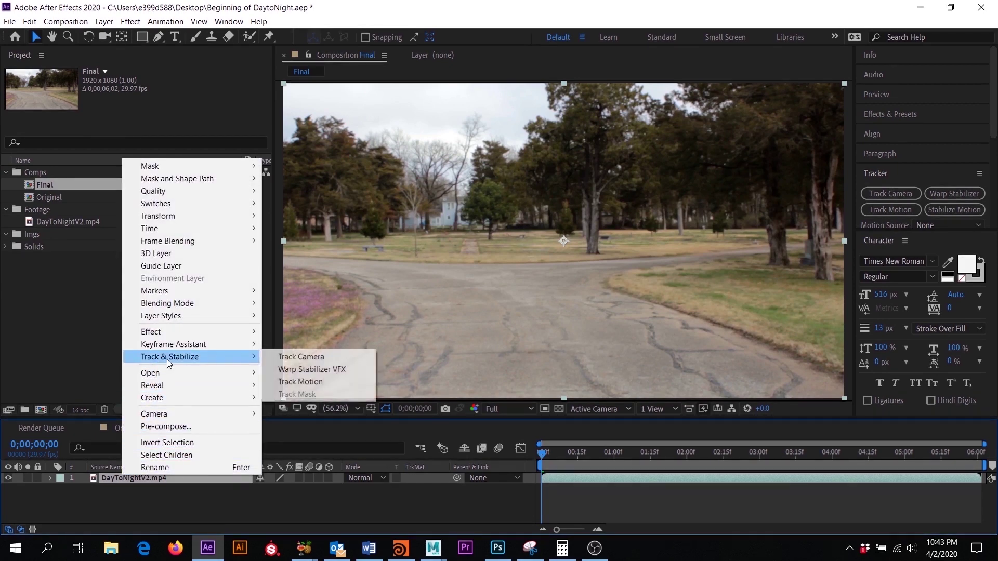
left_click(315, 385)
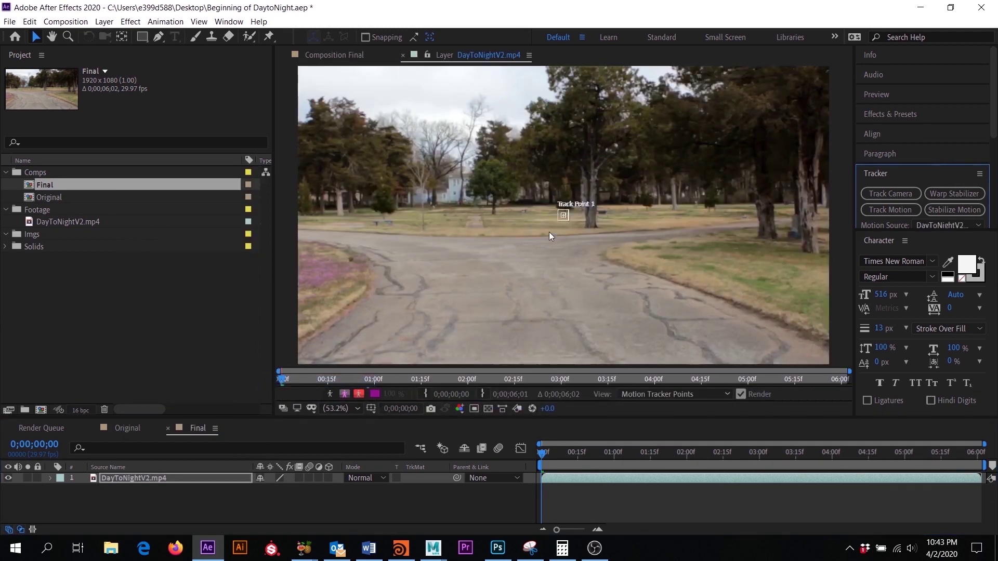
Move Track Point 1 onto the small dark window of the light blue house behind the trees.
mouse_move(561, 206)
left_mouse_down()
mouse_move(575, 225)
mouse_move(566, 216)
left_mouse_up()
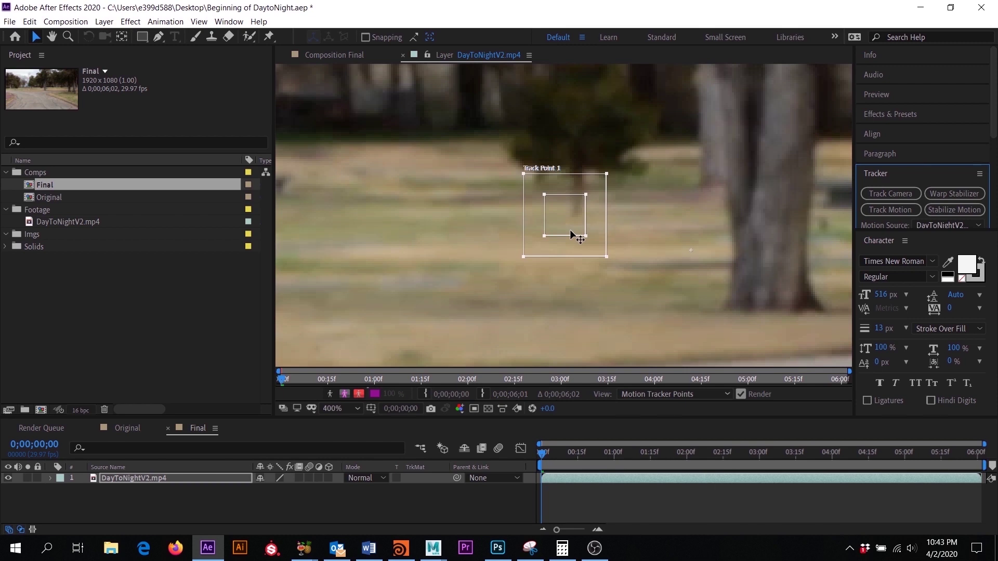
left_click(572, 235)
key("comma")
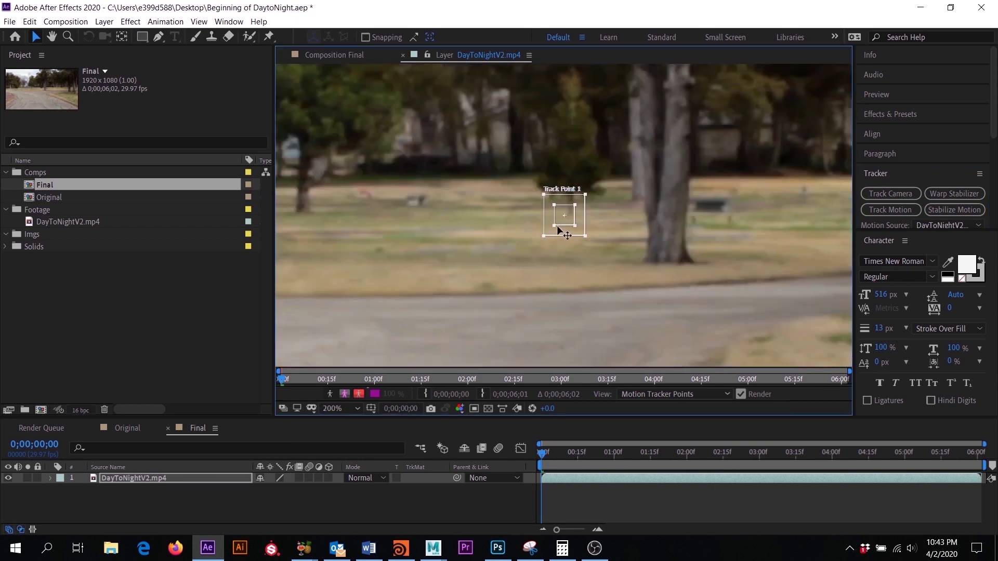
left_click_drag(556, 224, 723, 137)
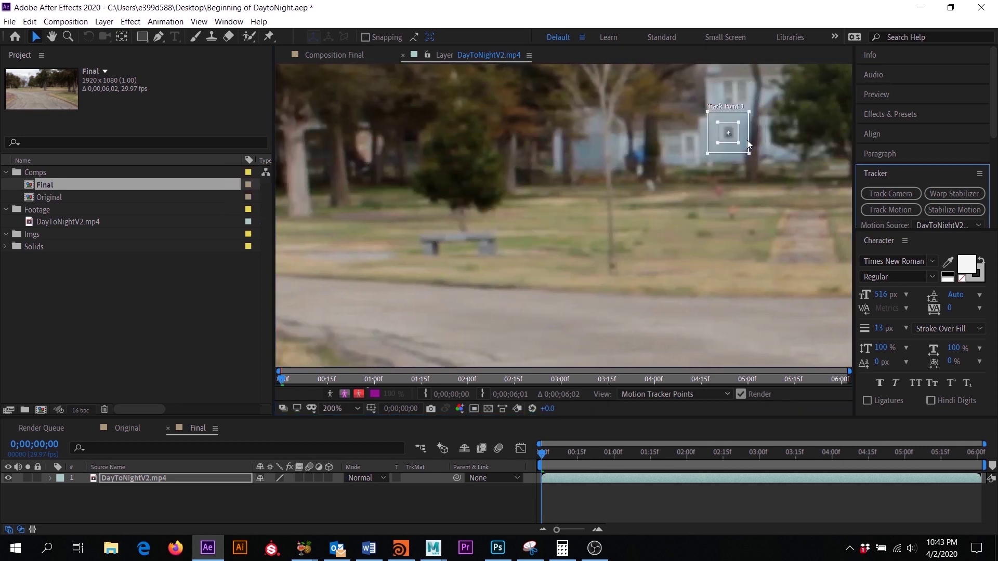
scroll(749, 139, "up", 3)
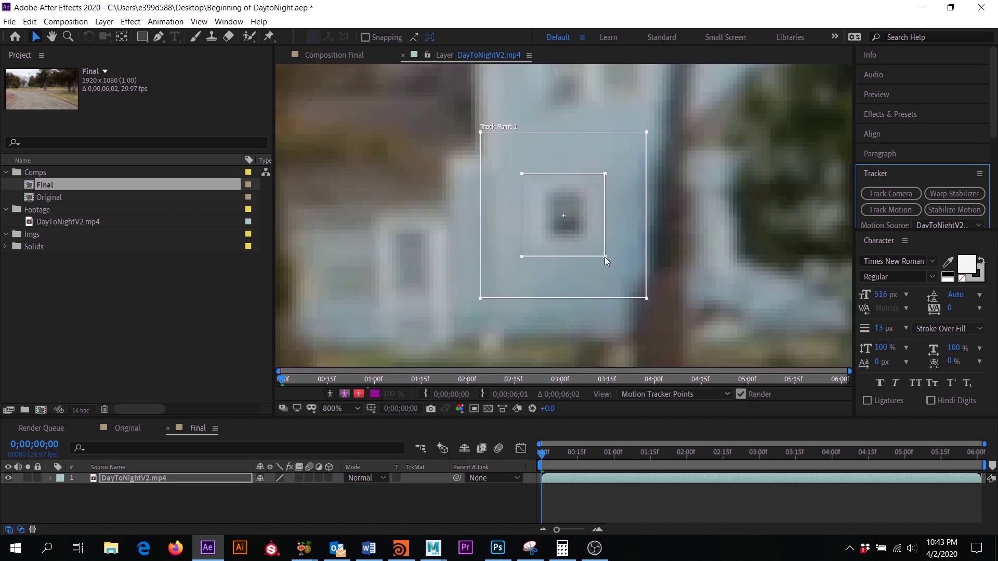
Enlarge Track Point 1's feature region around the small house window and enable Rotation tracking alongside Position.
mouse_move(604, 257)
left_mouse_down()
mouse_move(623, 283)
mouse_move(615, 270)
left_mouse_up()
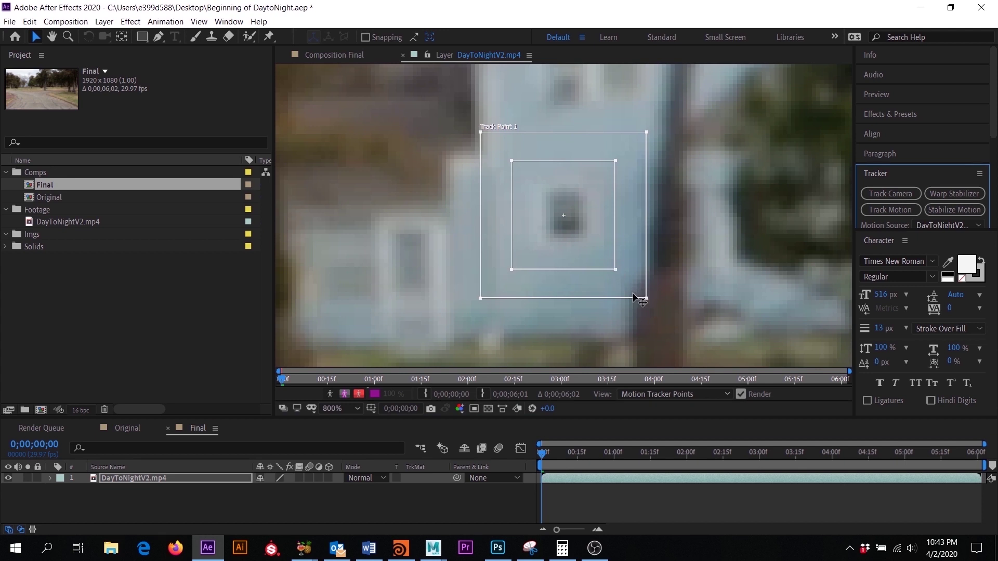
scroll(613, 257, "down", 3)
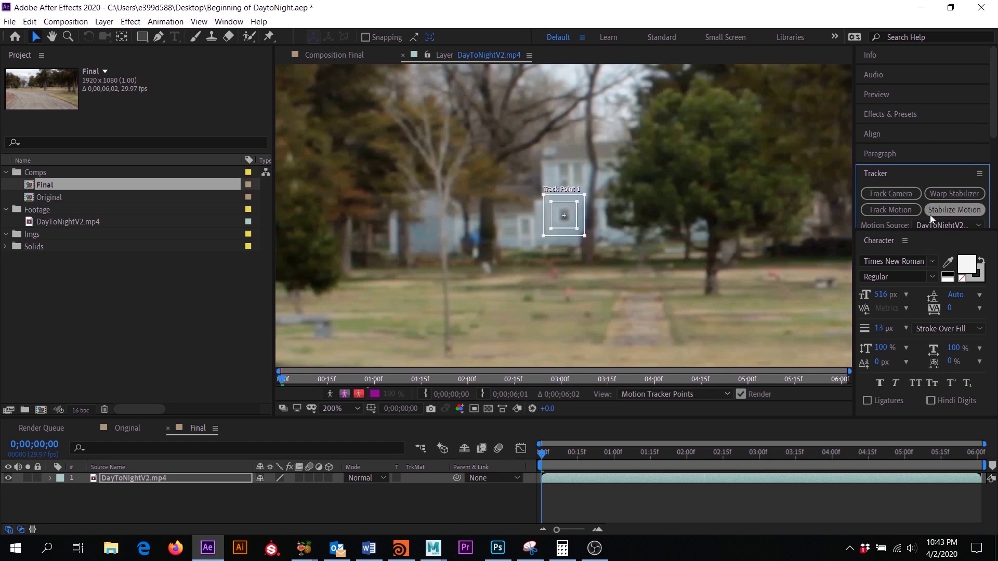
left_click_drag(912, 230, 912, 304)
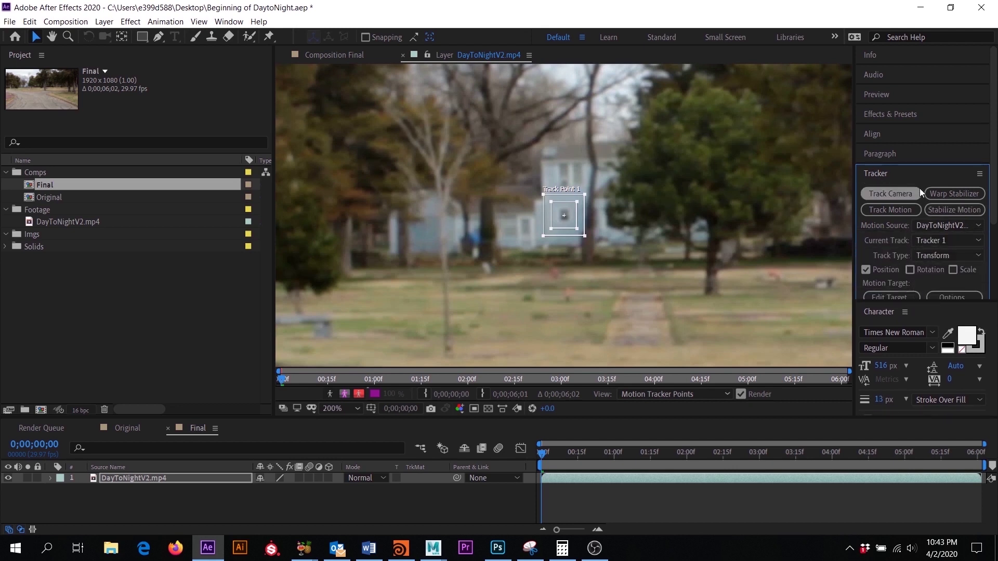
scroll(920, 192, "down", 3)
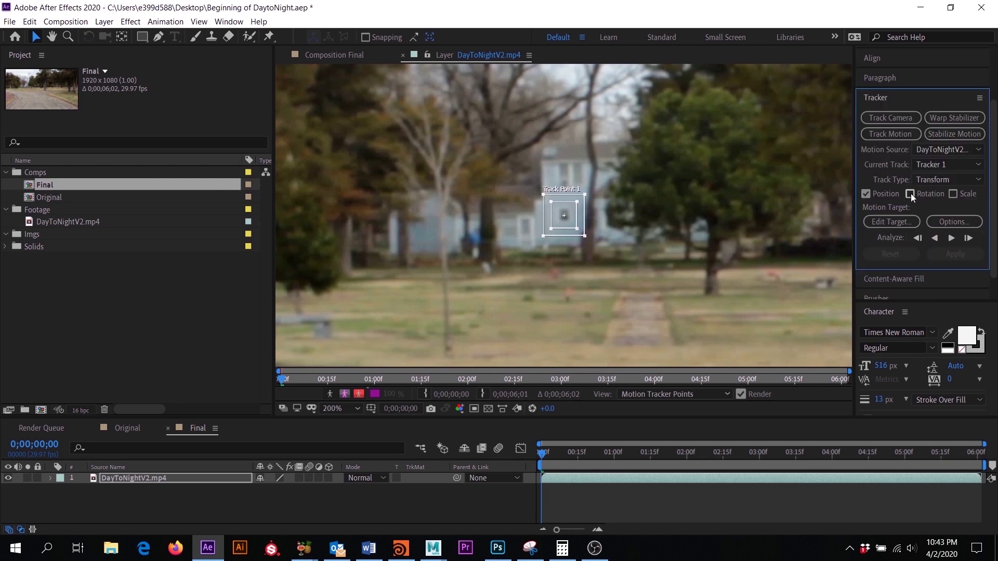
left_click(910, 194)
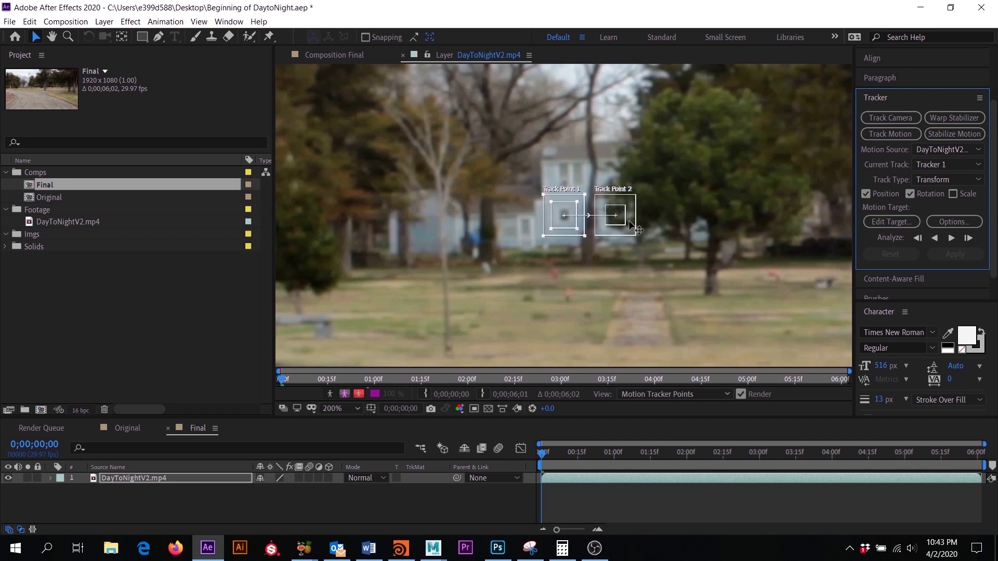
Move Track Point 2 onto the light gap between the dark trees, just beside the pale tree trunk.
left_click_drag(617, 227, 421, 285)
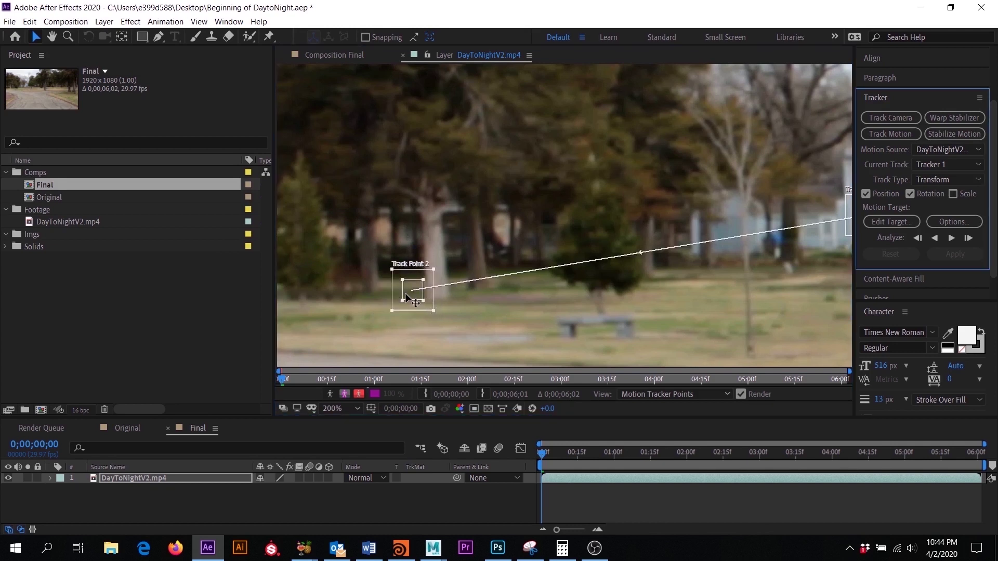
left_click_drag(408, 295, 401, 240)
key("period")
key("period")
key("period")
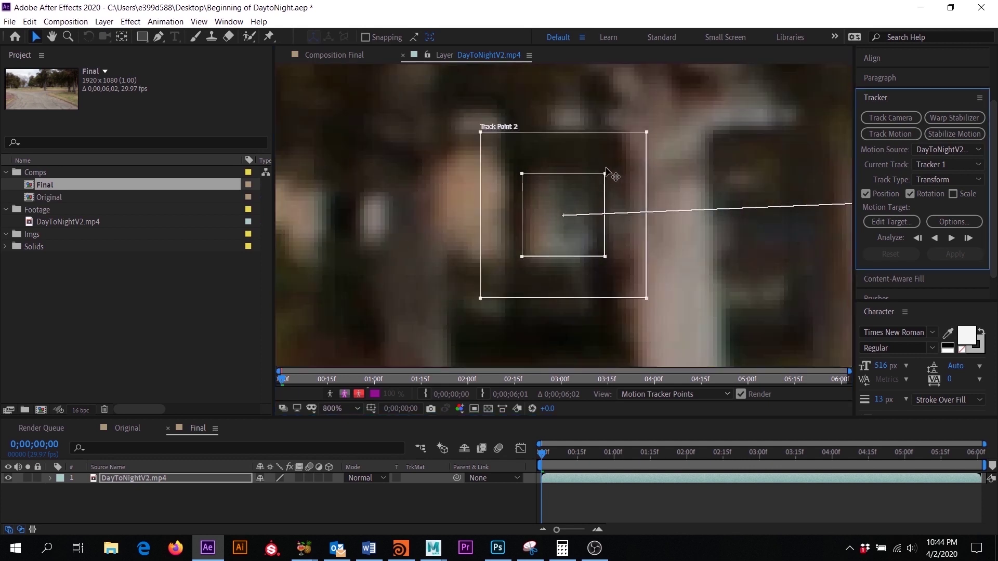
Enlarge the feature and search regions of Track Point 2 so they surround the light gap beside the pale trunk.
left_click_drag(605, 174, 618, 152)
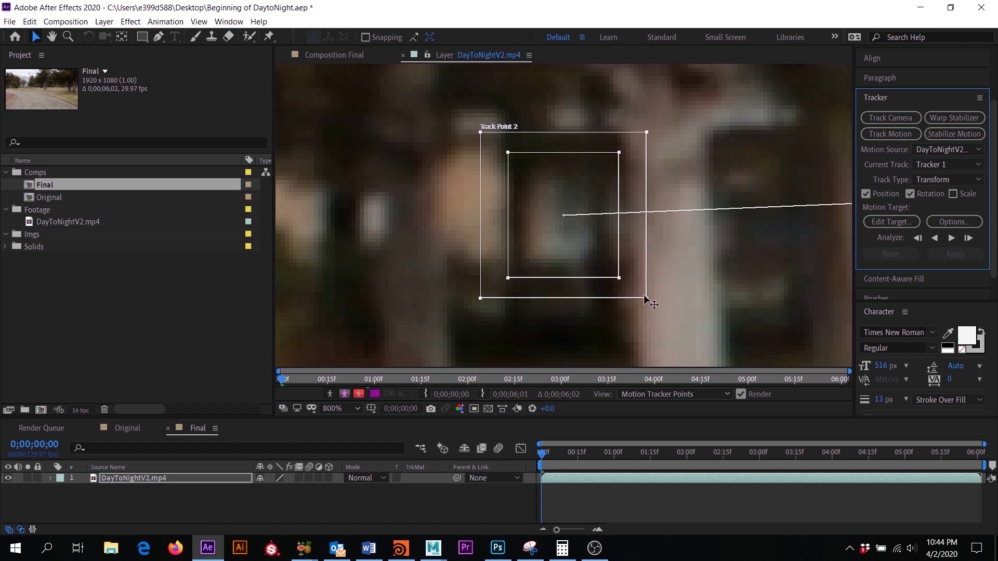
left_click_drag(647, 297, 666, 311)
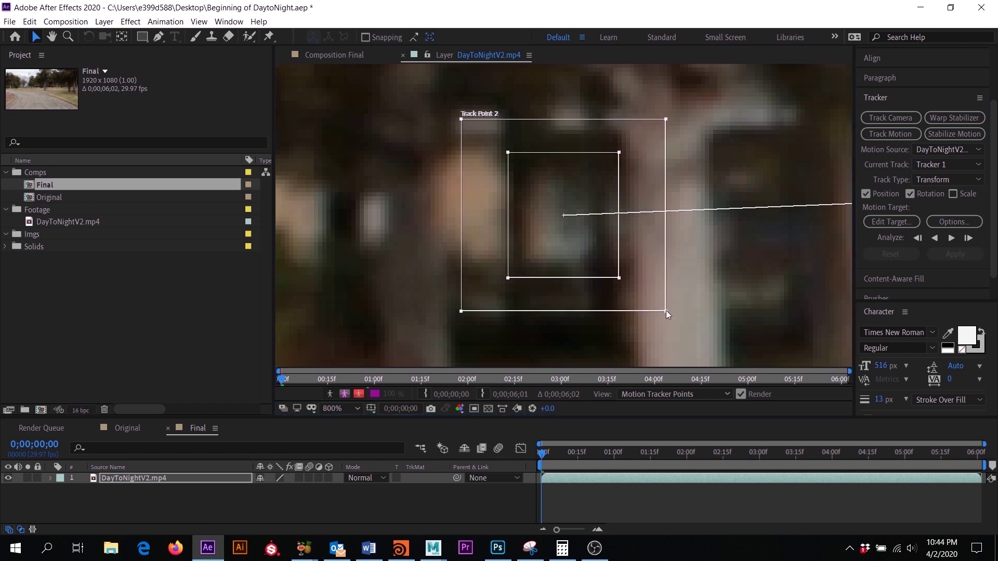
left_click_drag(618, 153, 625, 152)
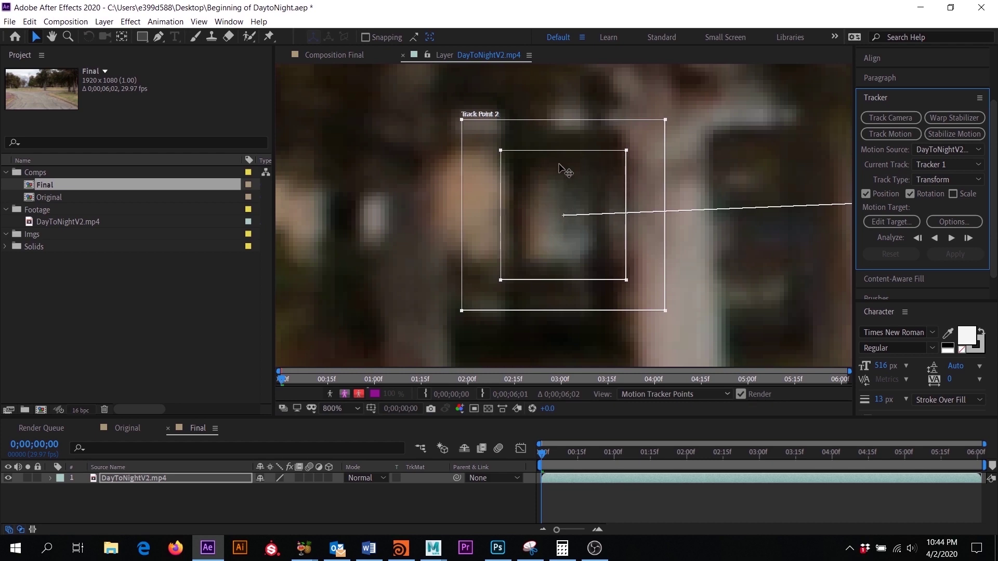
Examine the placement of both track points, from the gap beside the pale trunk across to the house window.
scroll(653, 210, "down", 2)
left_click_drag(671, 237, 494, 241)
left_click_drag(785, 244, 499, 252)
scroll(583, 212, "up", 3)
scroll(598, 224, "down", 2)
scroll(598, 220, "down", 4)
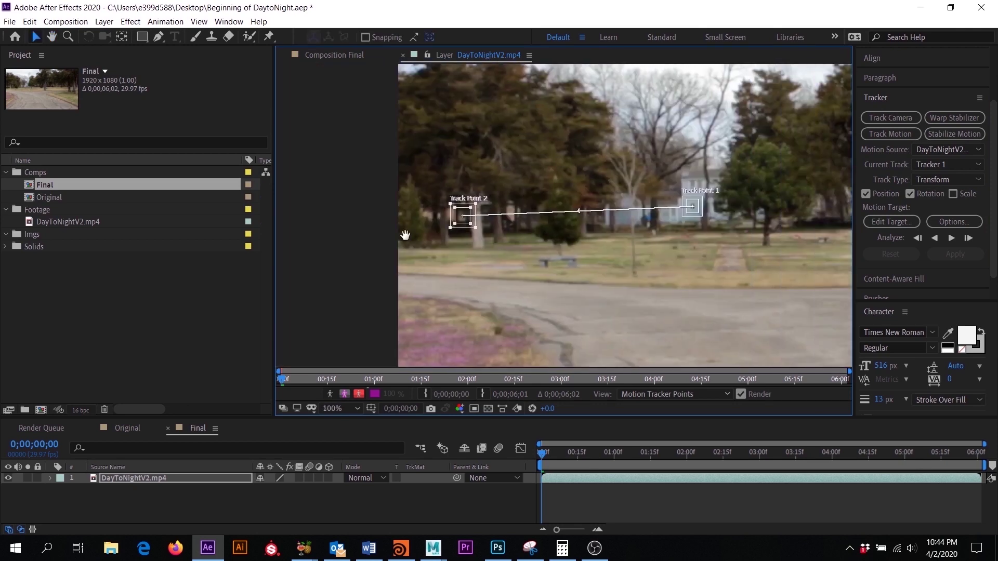
scroll(516, 208, "up", 2)
left_click_drag(779, 217, 494, 215)
left_click_drag(728, 211, 457, 212)
scroll(492, 207, "up", 1)
key("h")
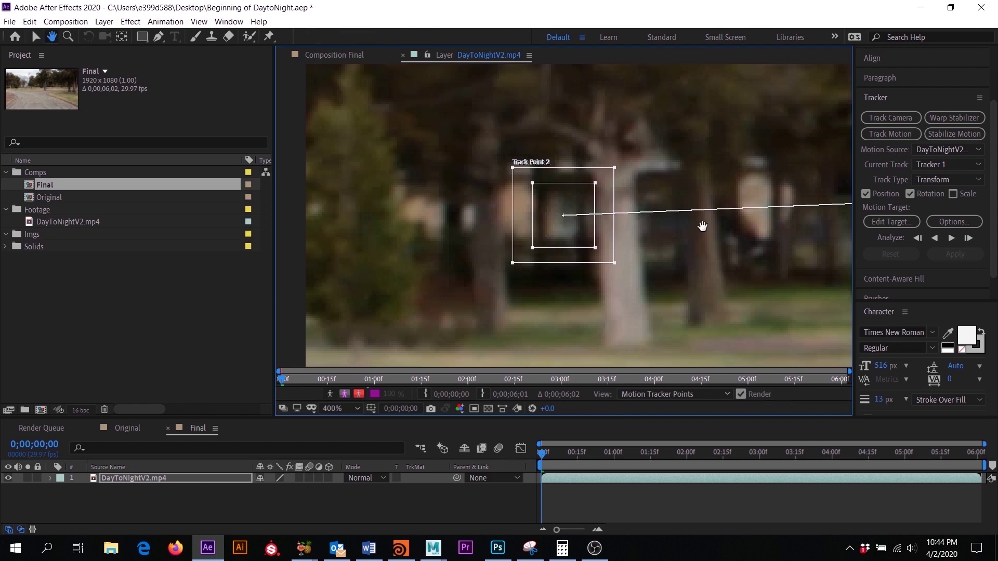
left_click_drag(702, 223, 165, 290)
key("v")
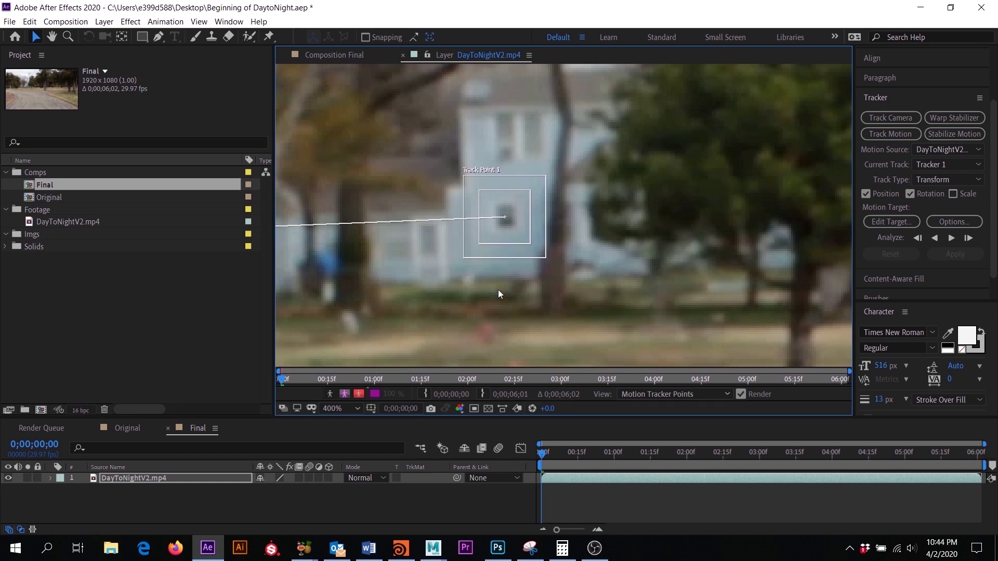
Analyze the two track points forward through the whole clip and return the playhead to the first frame.
key("/")
key("comma")
key("comma")
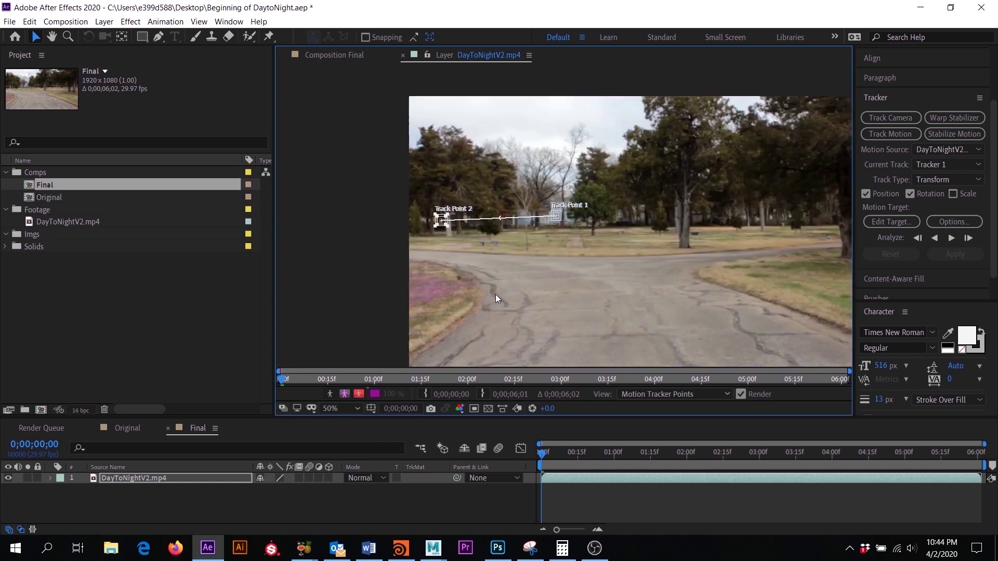
key("h")
left_click_drag(526, 265, 463, 251)
key("v")
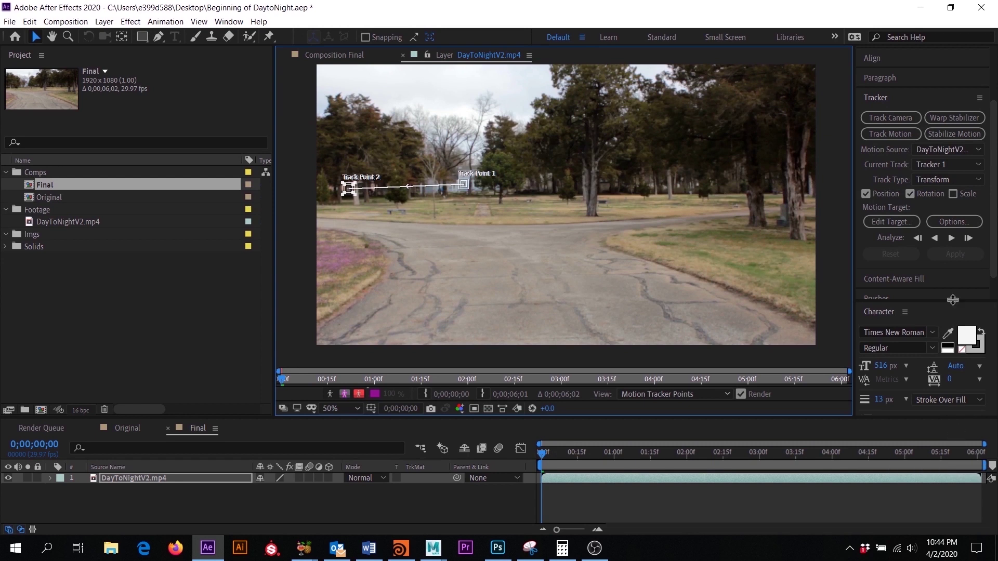
left_click(952, 238)
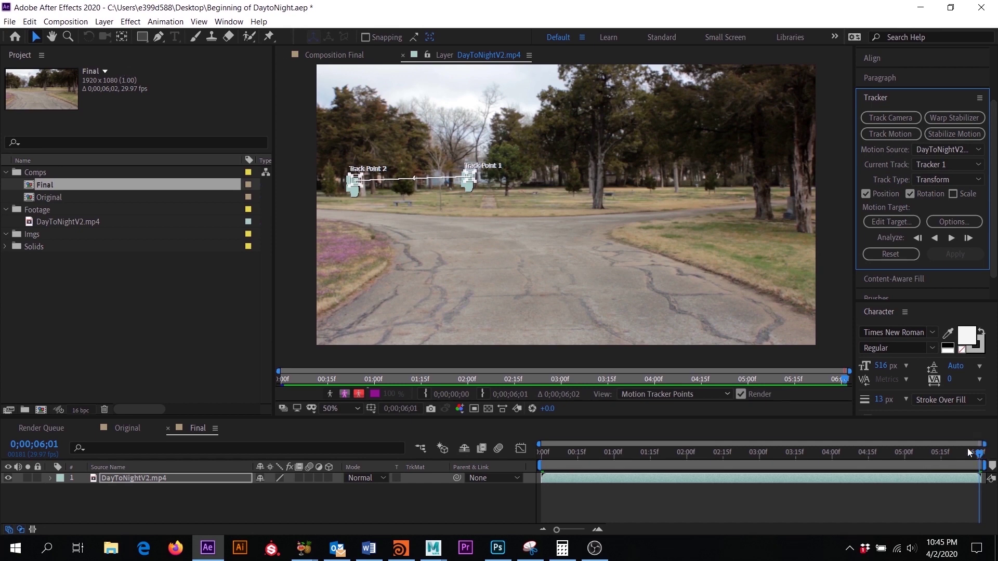
left_click_drag(980, 456, 397, 445)
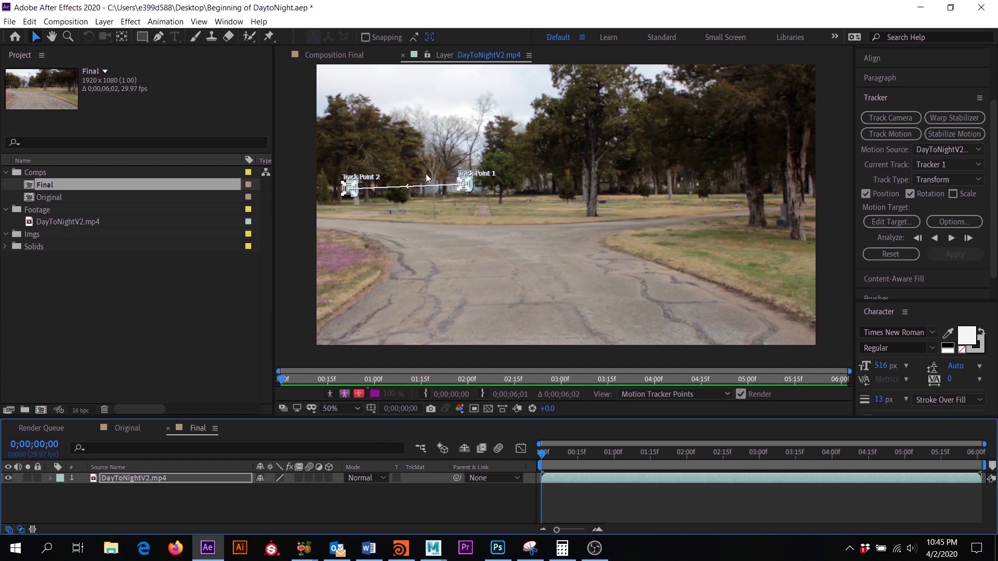
Add a null object to the Final composition and rename it Tracker.
left_click(102, 23)
mouse_move(117, 35)
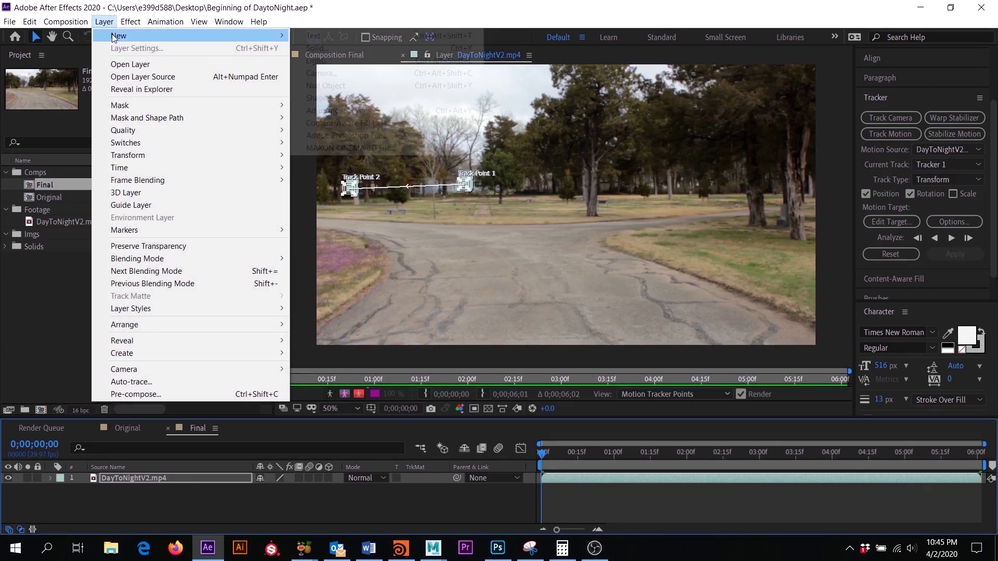
left_click(360, 86)
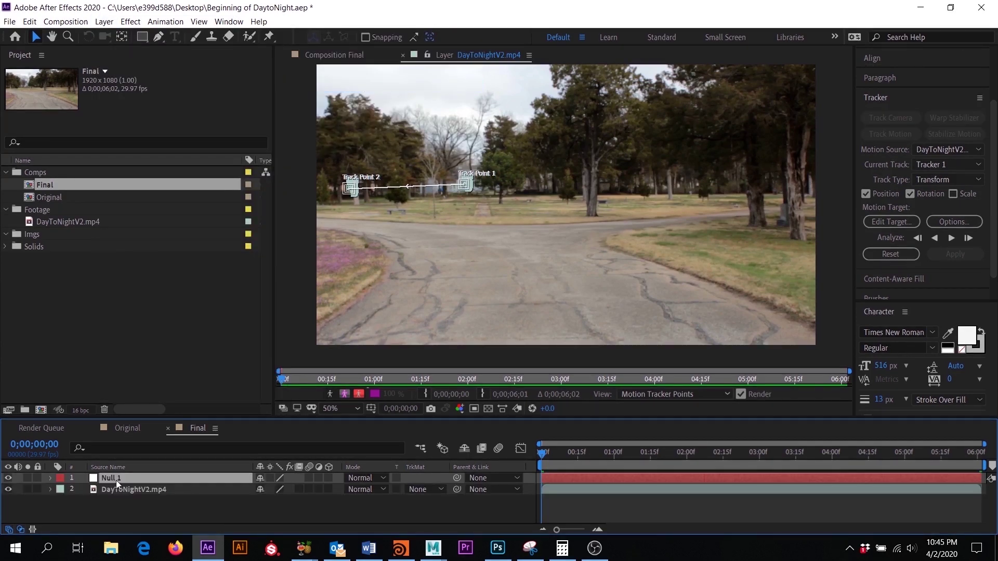
key("Return")
type("Tra")
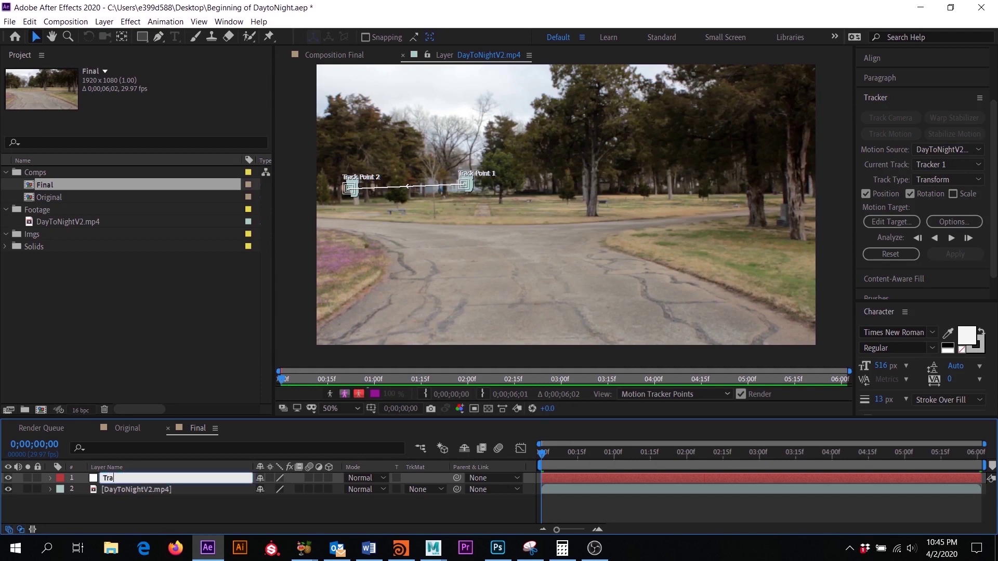
type("cker")
key("Return")
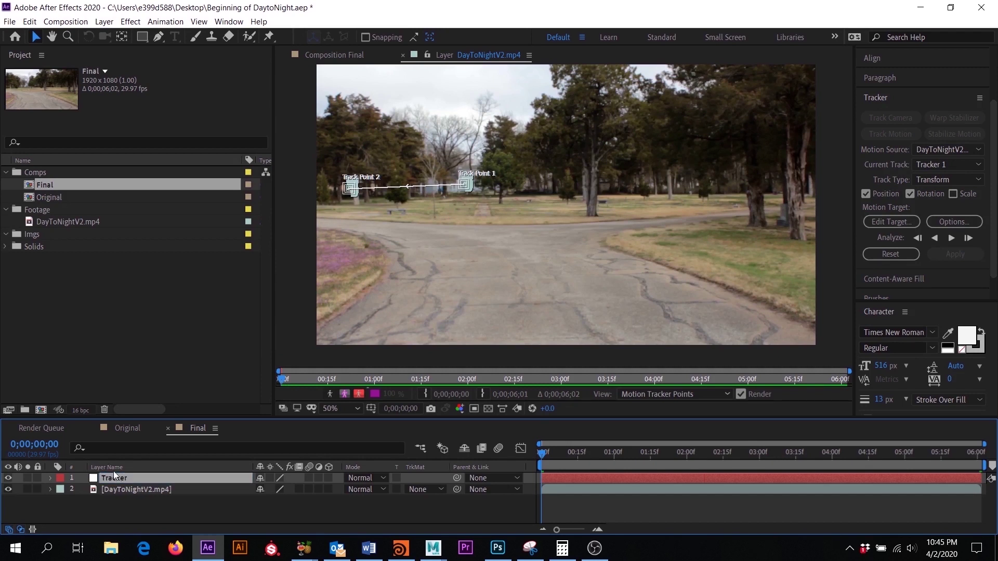
Set the Tracker null as the motion target and apply the tracking data to it in X and Y.
left_click(891, 223)
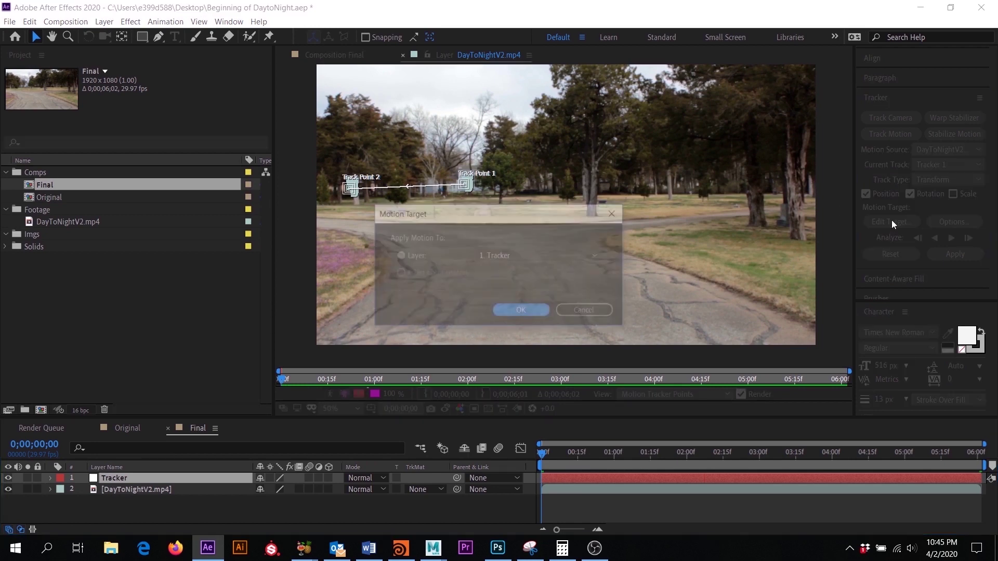
left_click(530, 257)
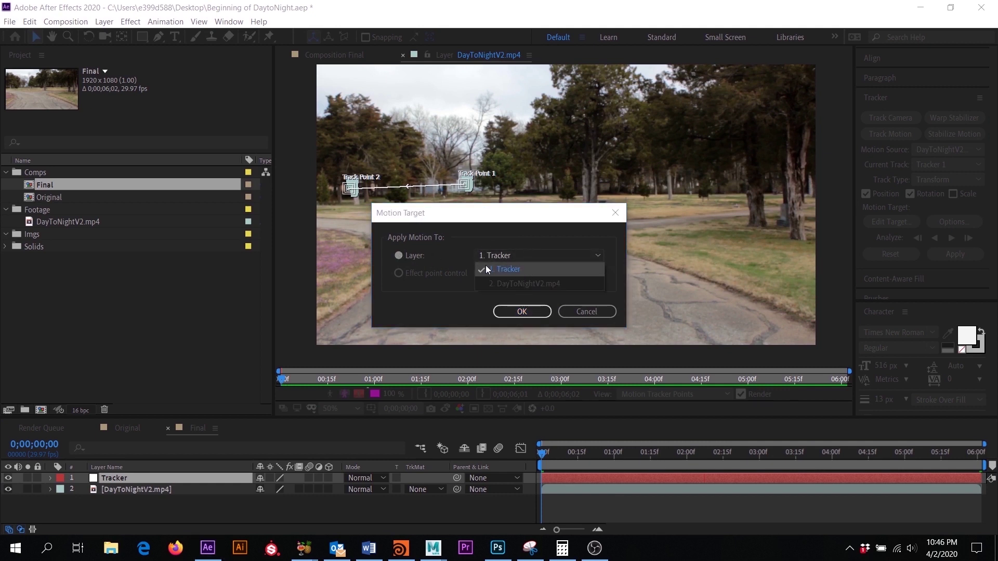
left_click(499, 269)
left_click(526, 311)
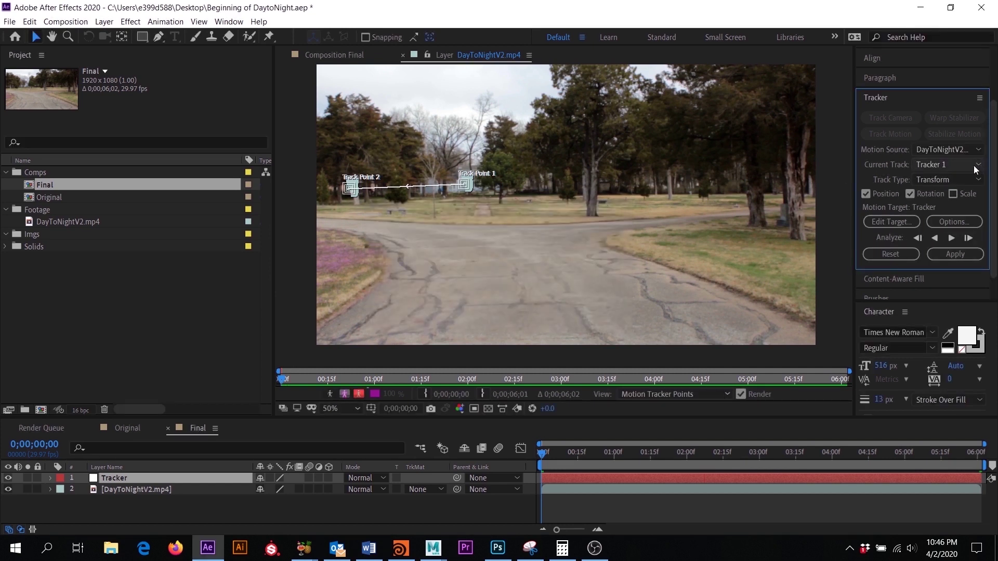
left_click(955, 254)
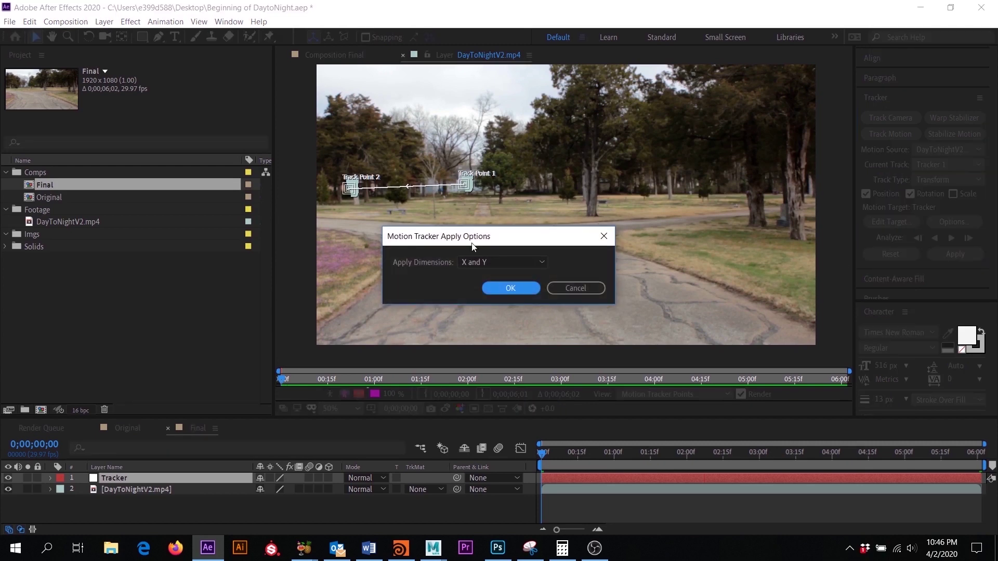
left_click(509, 288)
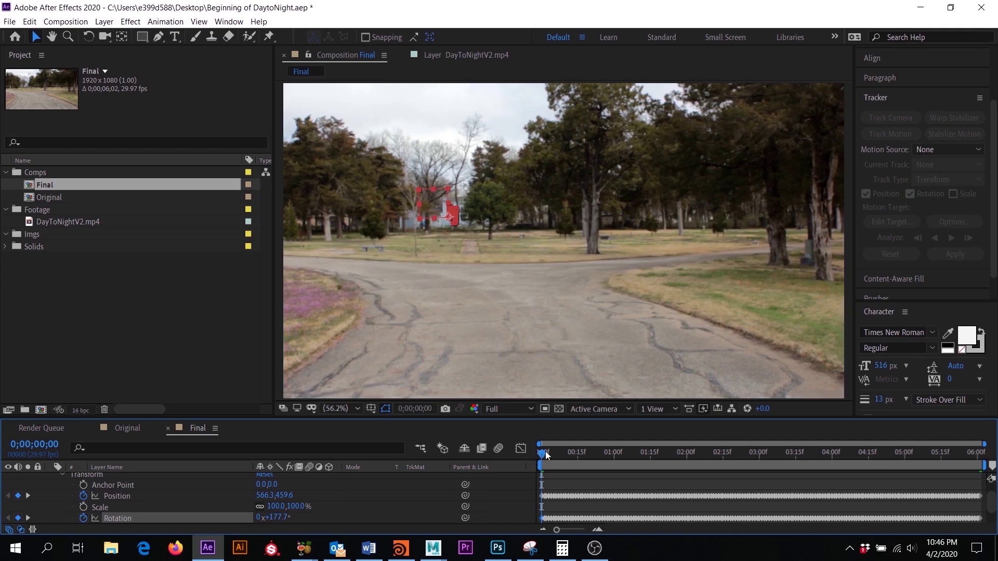
Scrub the Final timeline to check how the Tracker null follows the footage, and collapse and deselect its layer.
left_click_drag(546, 455, 771, 461)
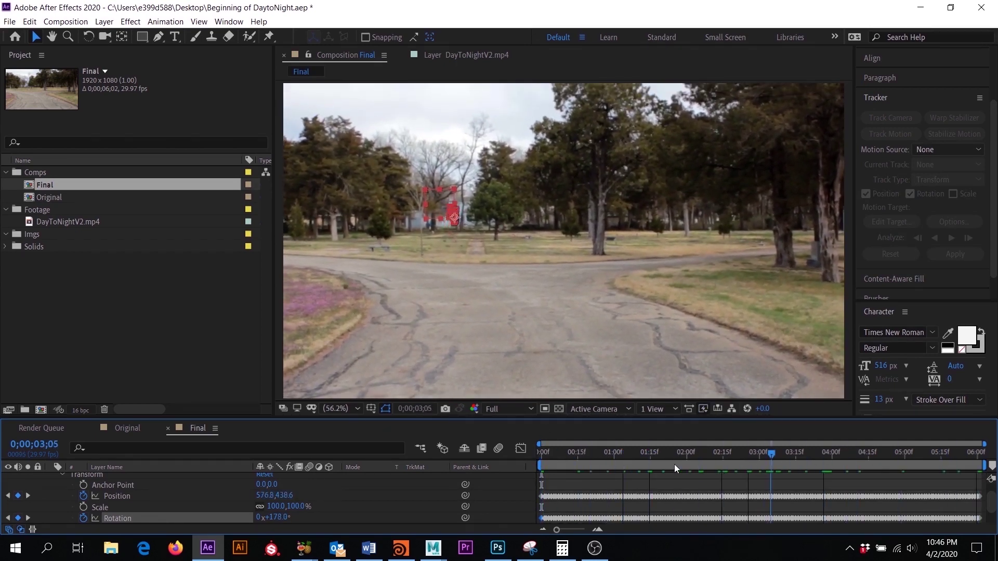
left_click_drag(675, 463, 442, 460)
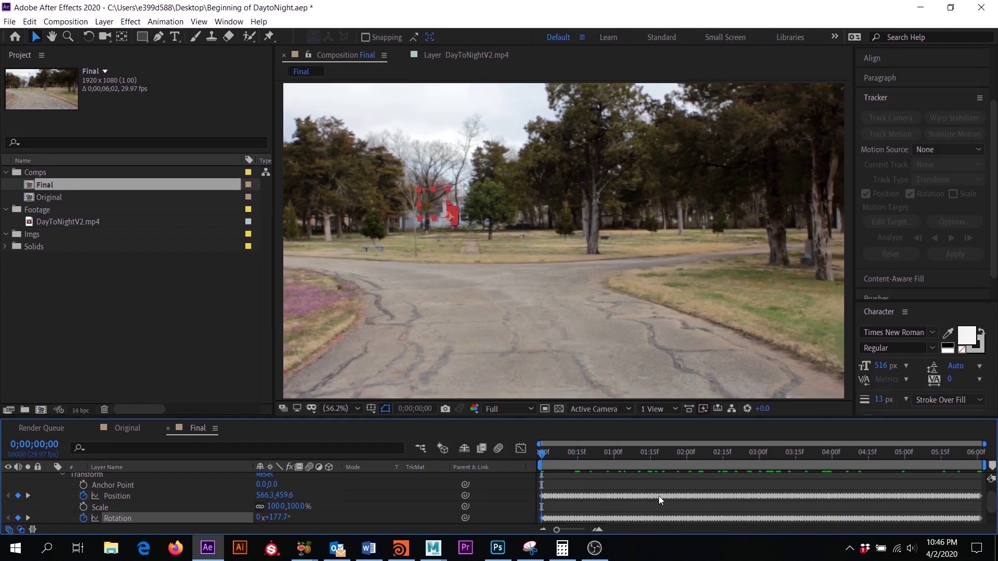
mouse_move(549, 453)
left_mouse_down()
mouse_move(871, 466)
mouse_move(548, 457)
left_mouse_up()
scroll(101, 485, "up", 1)
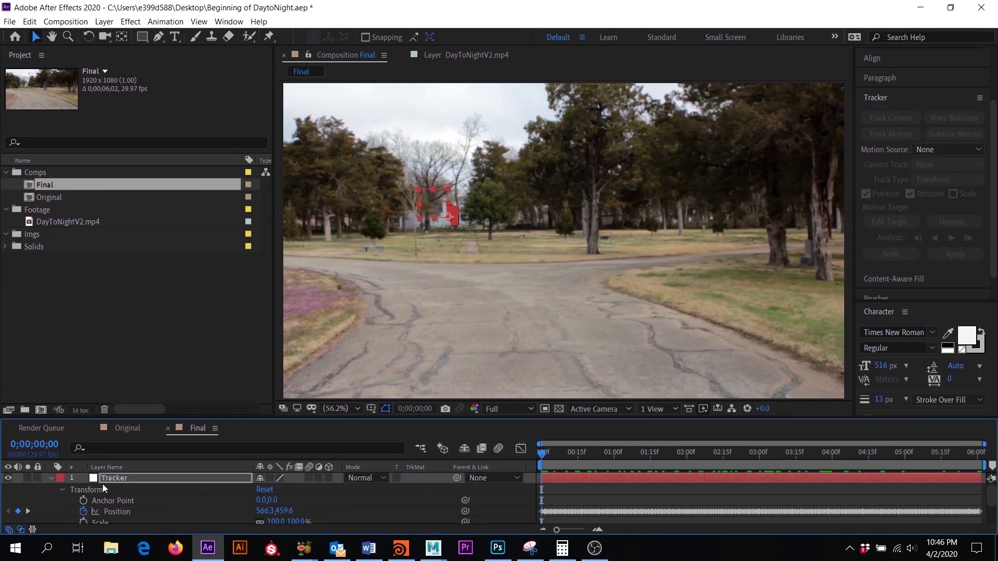
left_click(50, 477)
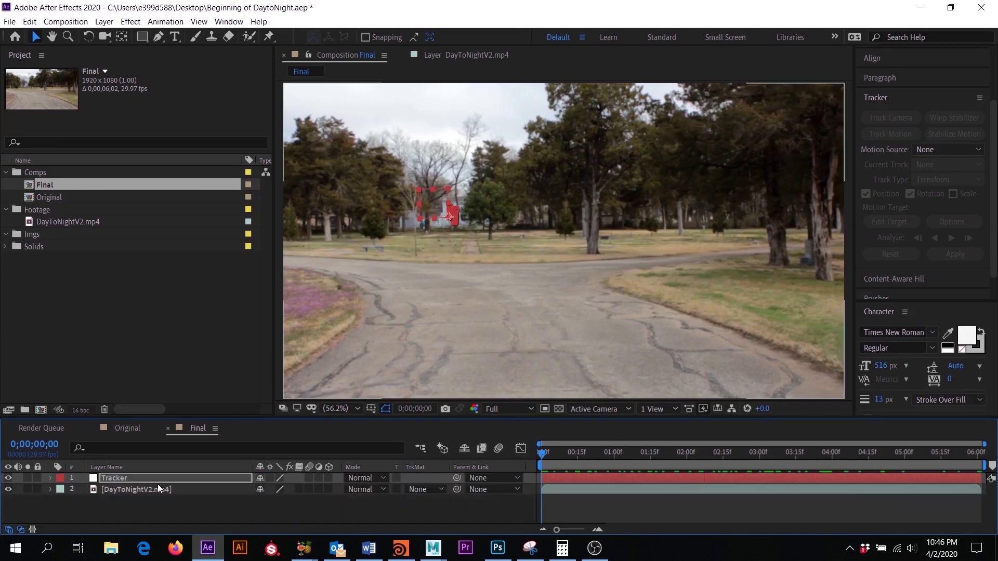
left_click(607, 518)
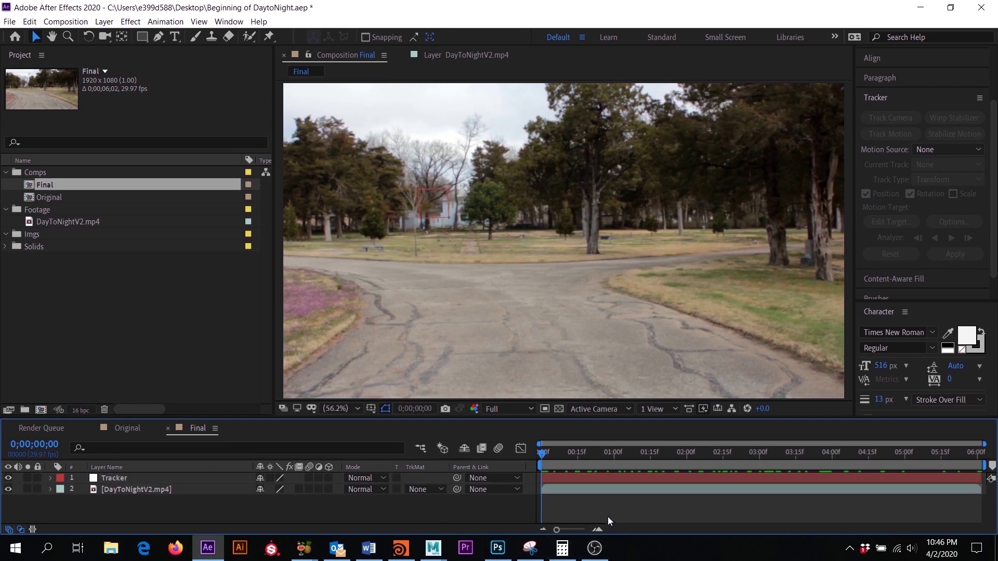
Add a new composition-sized solid to the Final composition with the orange color FF6600.
left_click(103, 21)
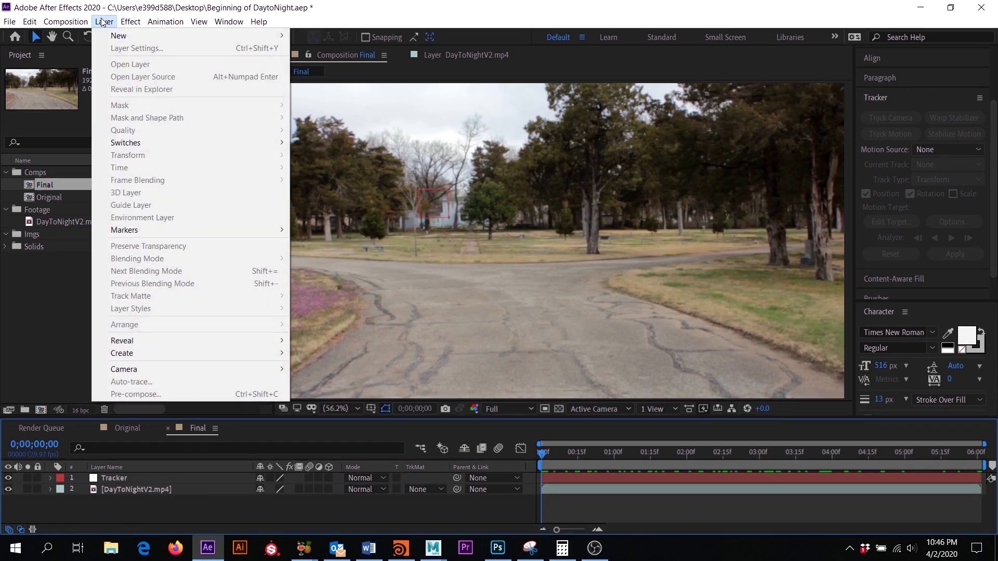
mouse_move(128, 36)
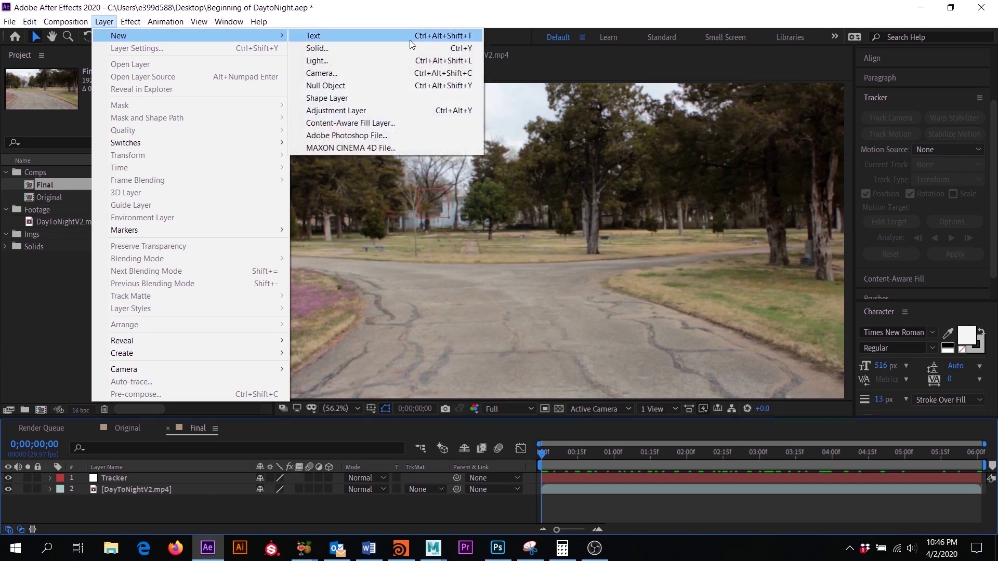
left_click(317, 48)
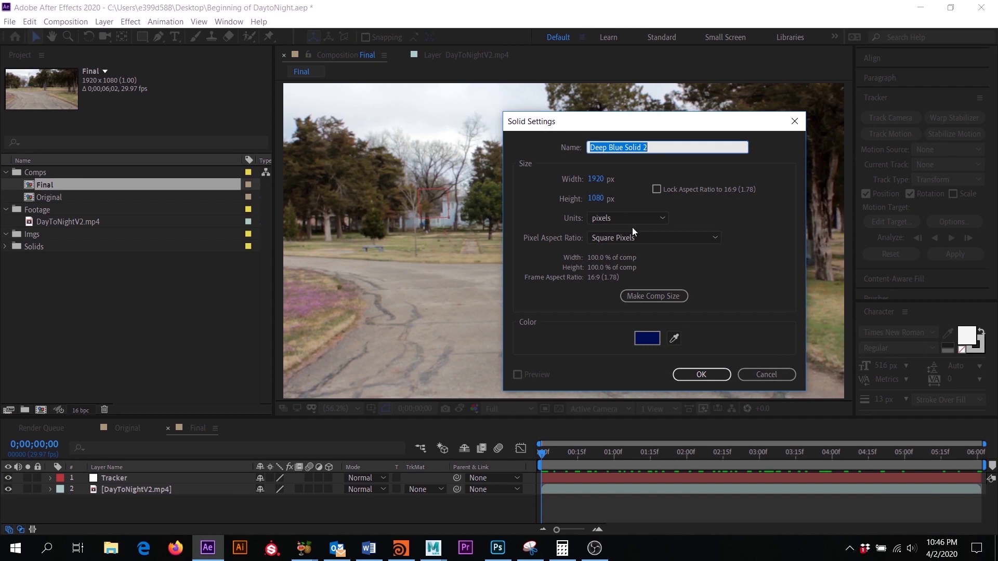
left_click(648, 341)
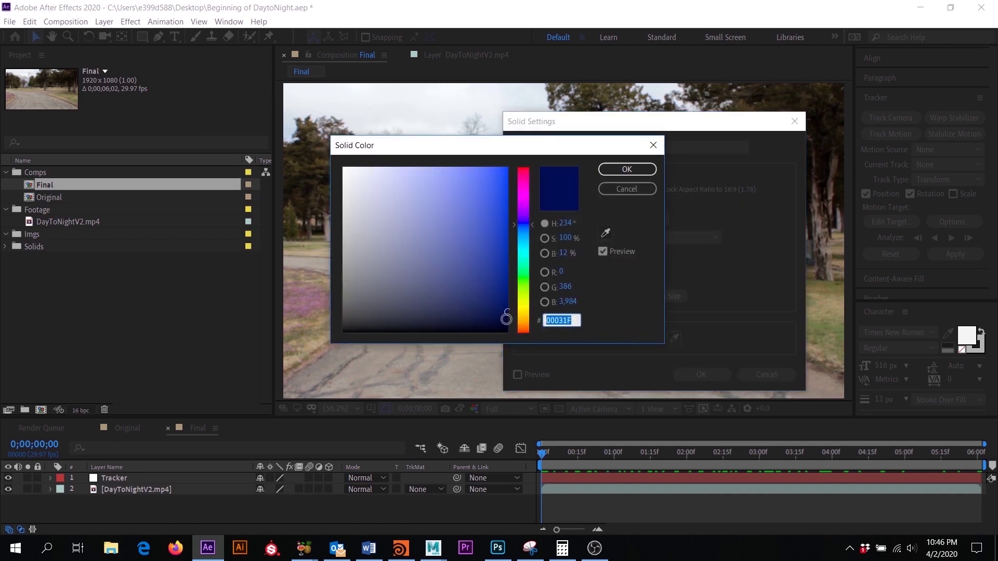
type("FF")
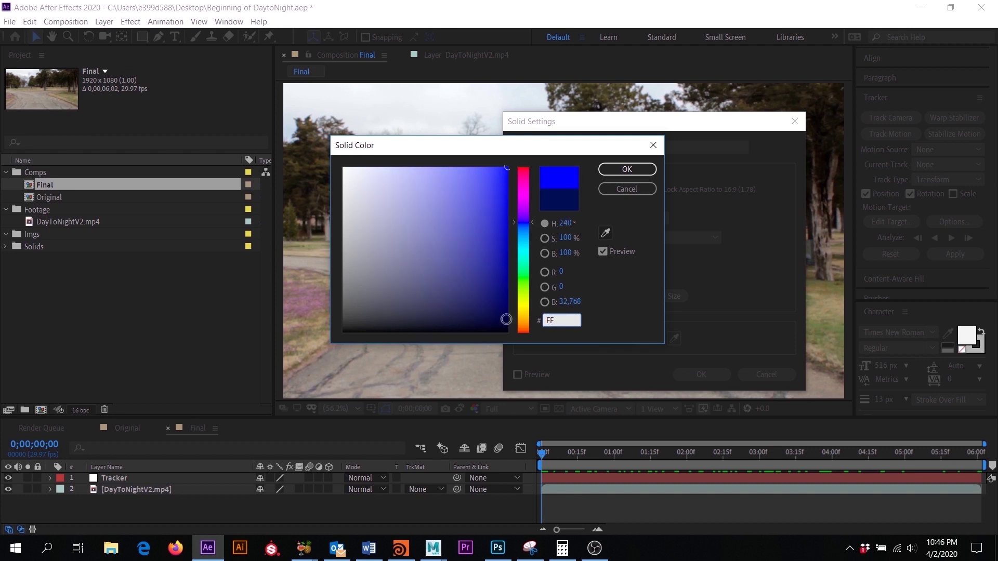
type("6600")
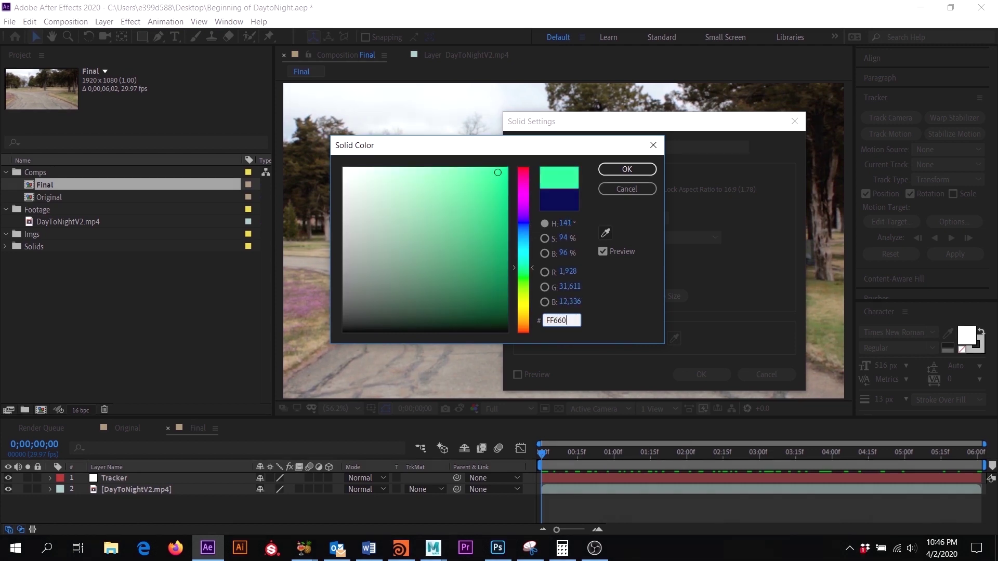
left_click(627, 169)
key("Return")
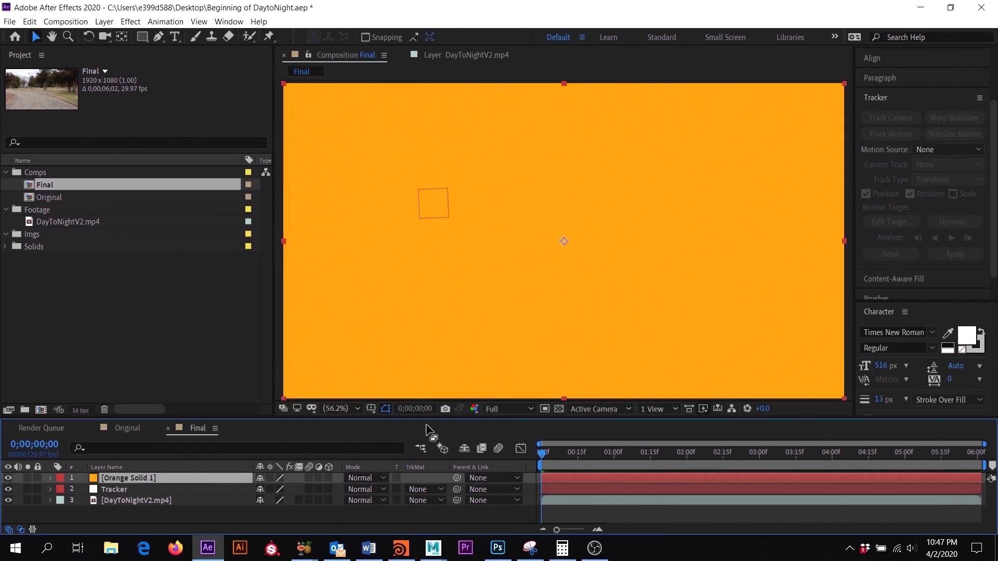
Hide the orange solid so the blue house shows, and activate the Pen tool for masking its windows.
left_click(8, 479)
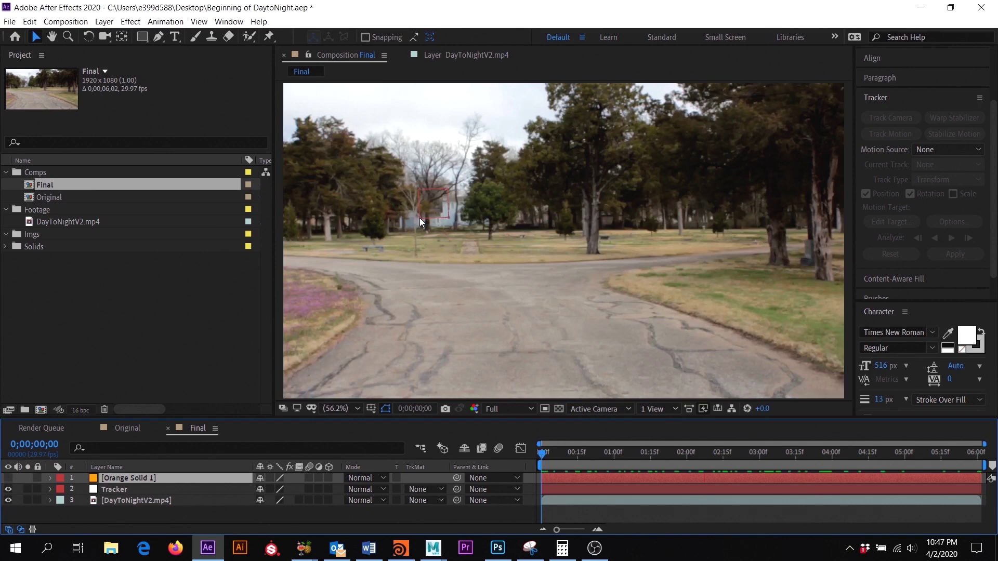
scroll(427, 213, "up", 3)
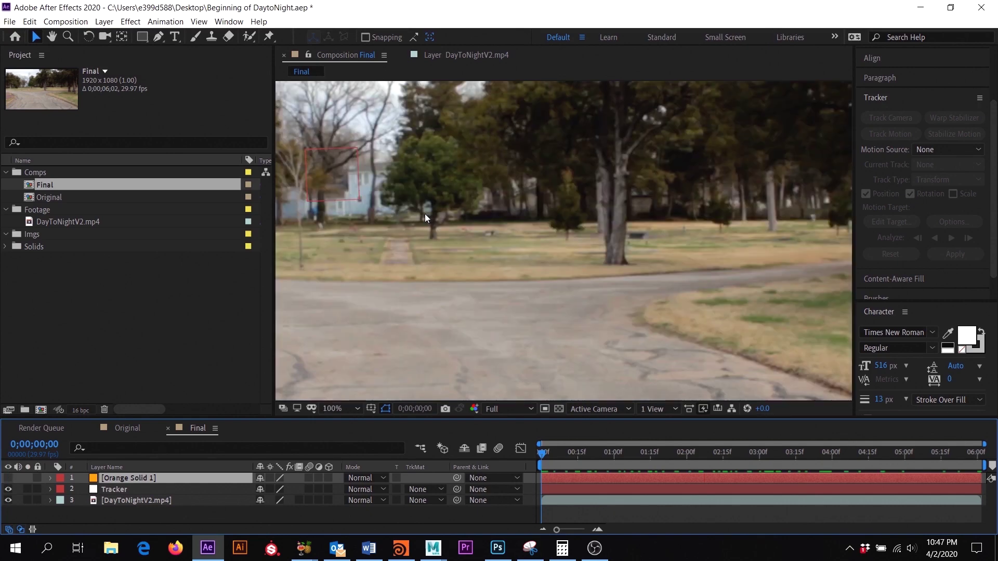
scroll(406, 201, "up", 3)
key("h")
left_click_drag(337, 198, 764, 300)
left_click_drag(624, 293, 673, 286)
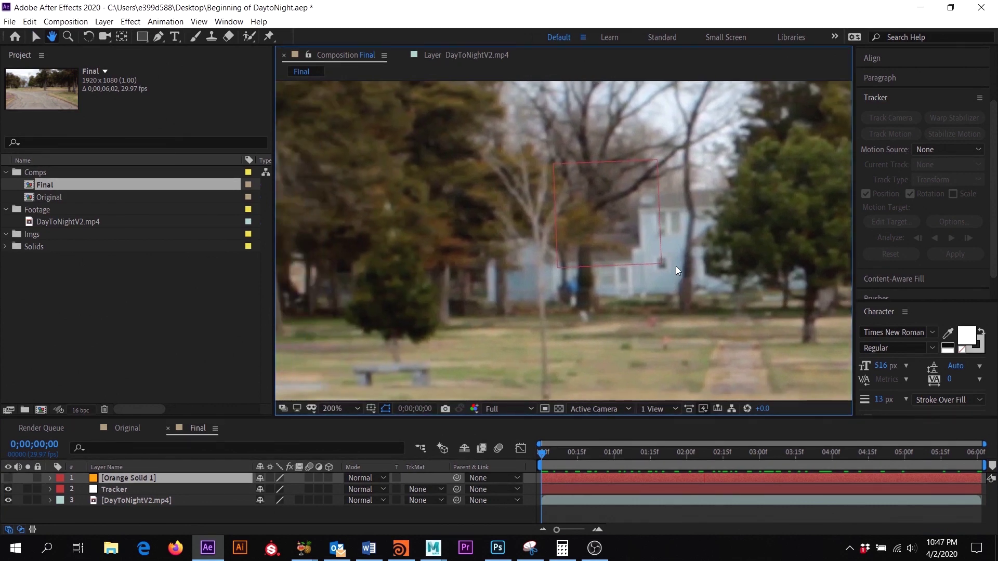
scroll(682, 254, "up", 2)
left_click_drag(599, 242, 423, 201)
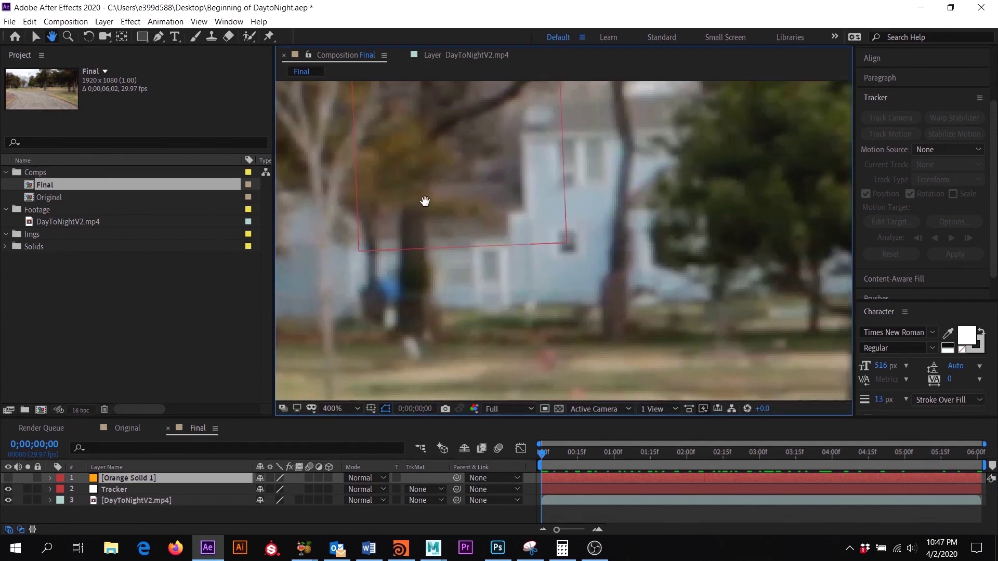
key("v")
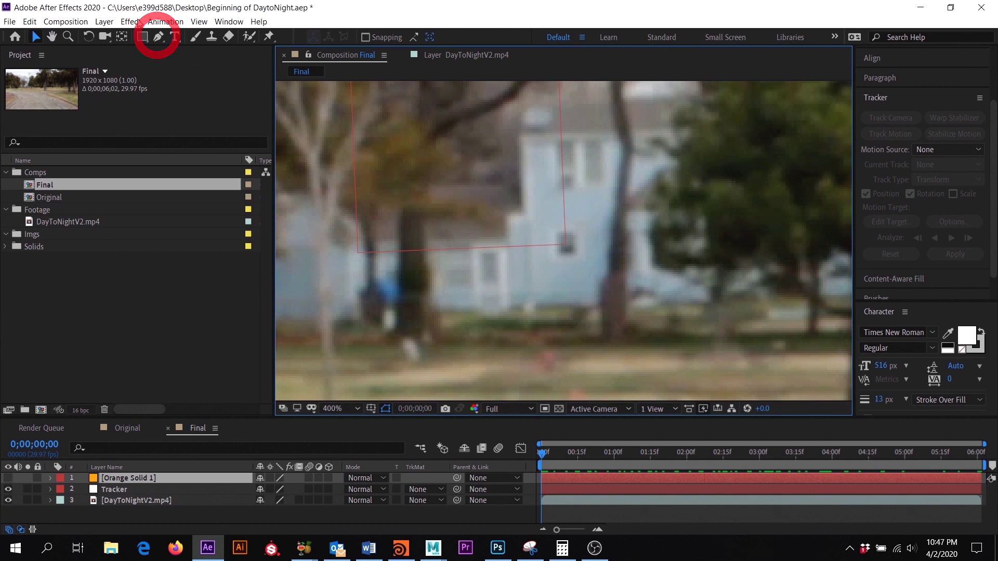
scroll(632, 125, "up", 2)
key("g")
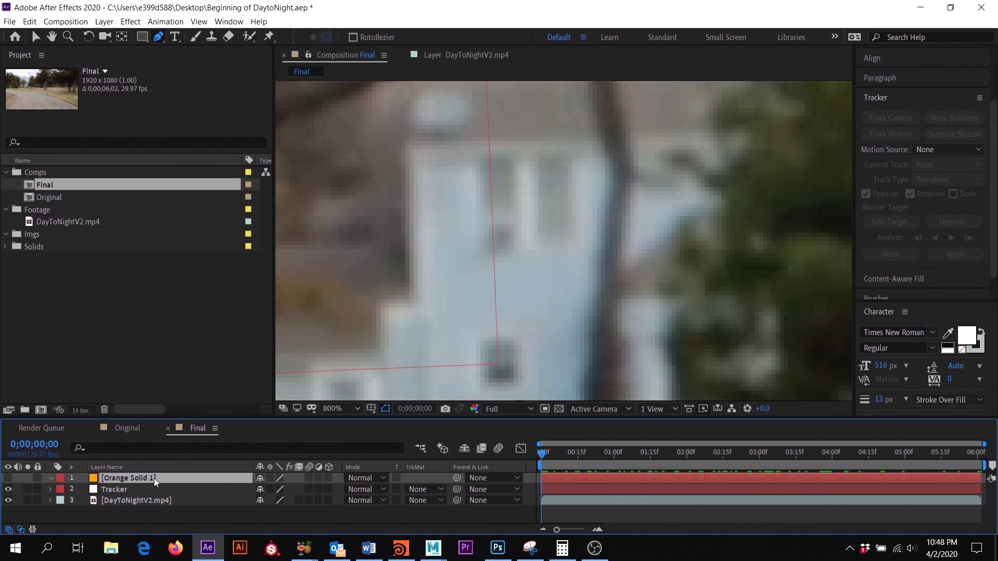
left_click(362, 518)
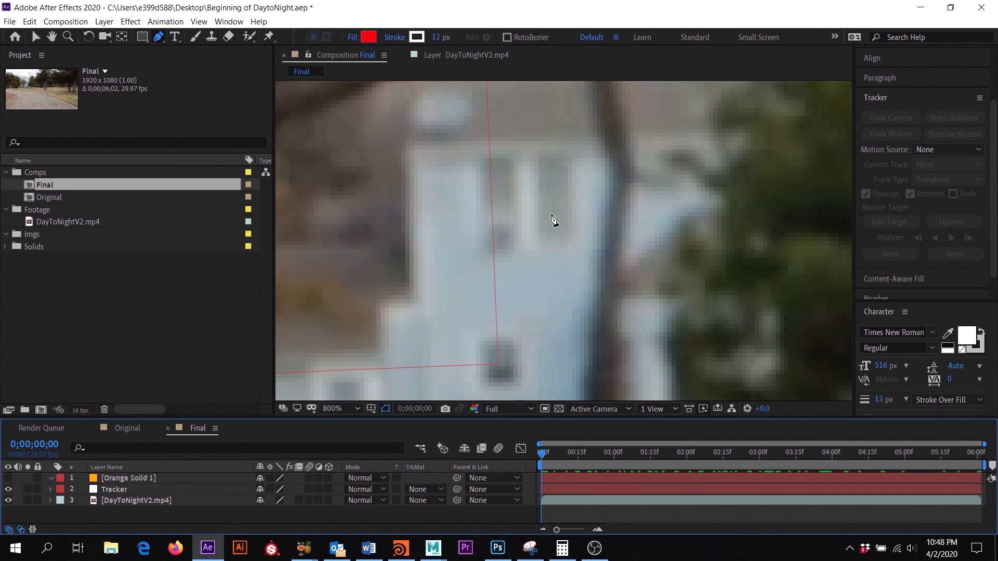
left_click_drag(525, 204, 541, 144)
left_click(641, 159)
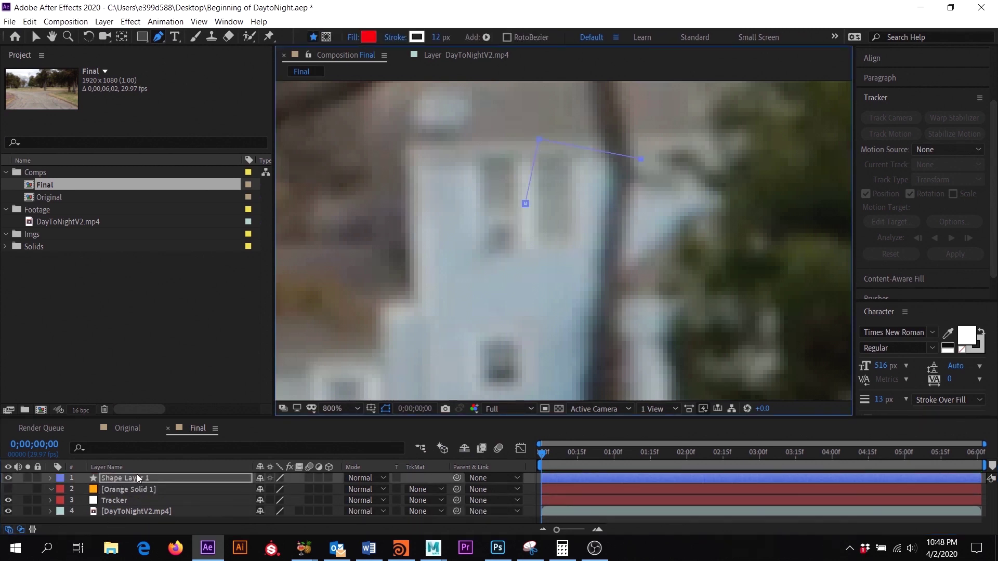
left_click(121, 478)
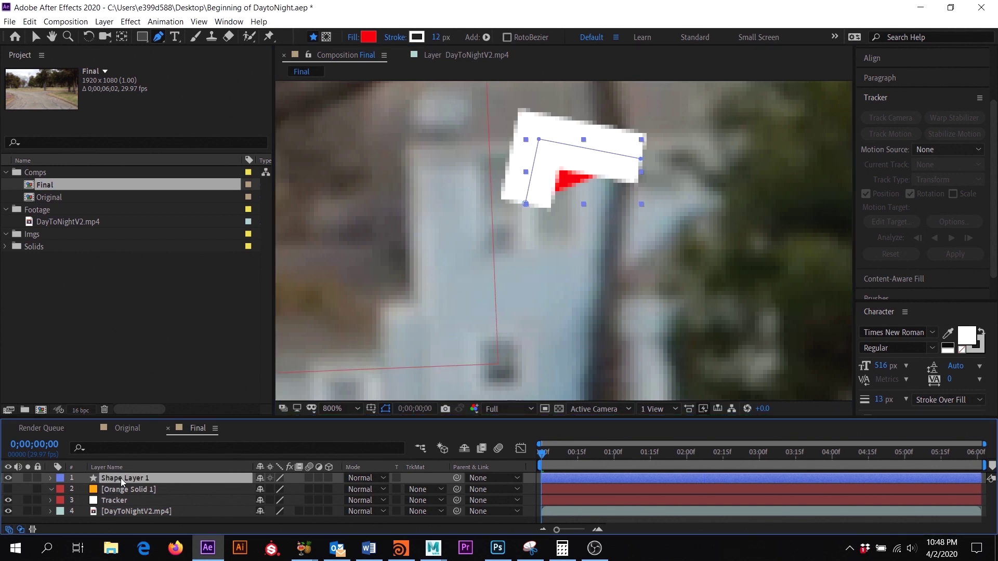
key("Delete")
left_click(75, 477)
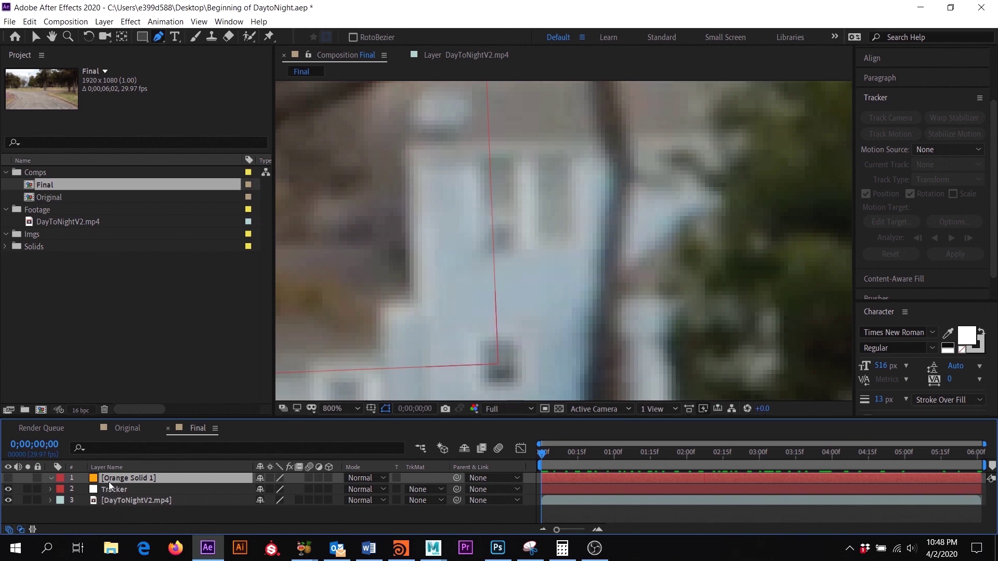
left_click(9, 477)
left_click(487, 215)
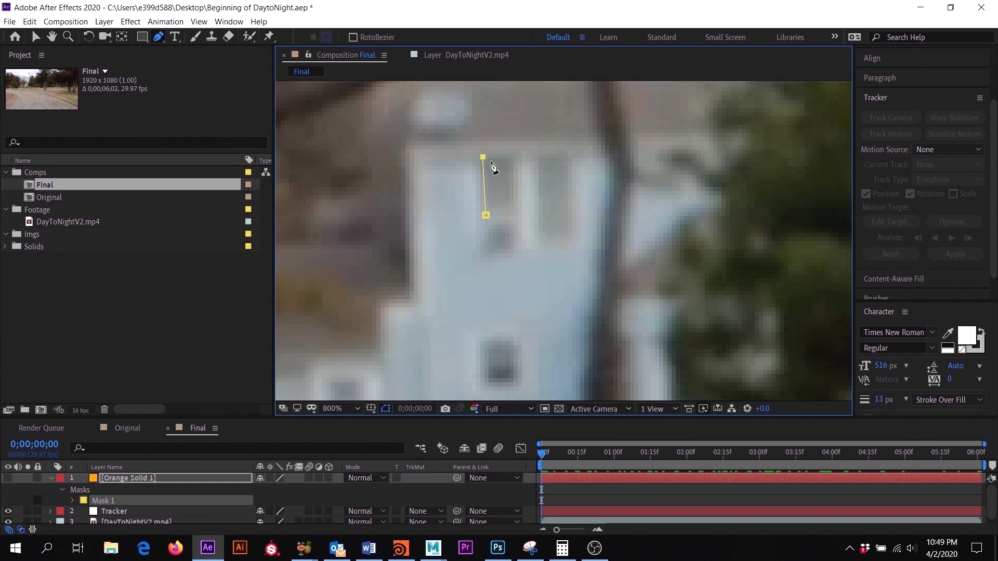
key("ctrl+z")
left_click(486, 157)
key("ctrl+z")
key("ctrl+z")
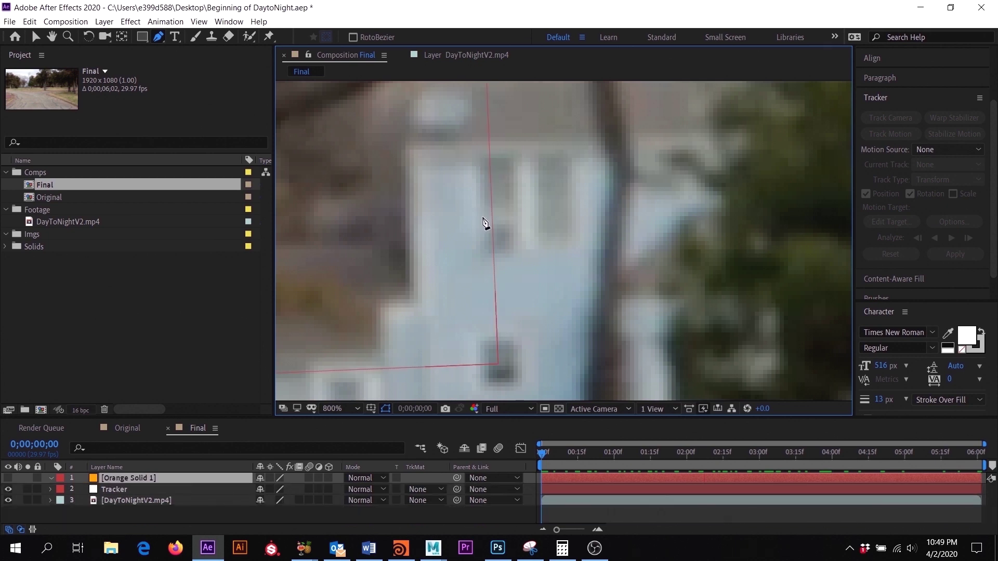
Draw two rectangular masks on the orange solid, one over each pane of the house's left upstairs window.
left_click(483, 218)
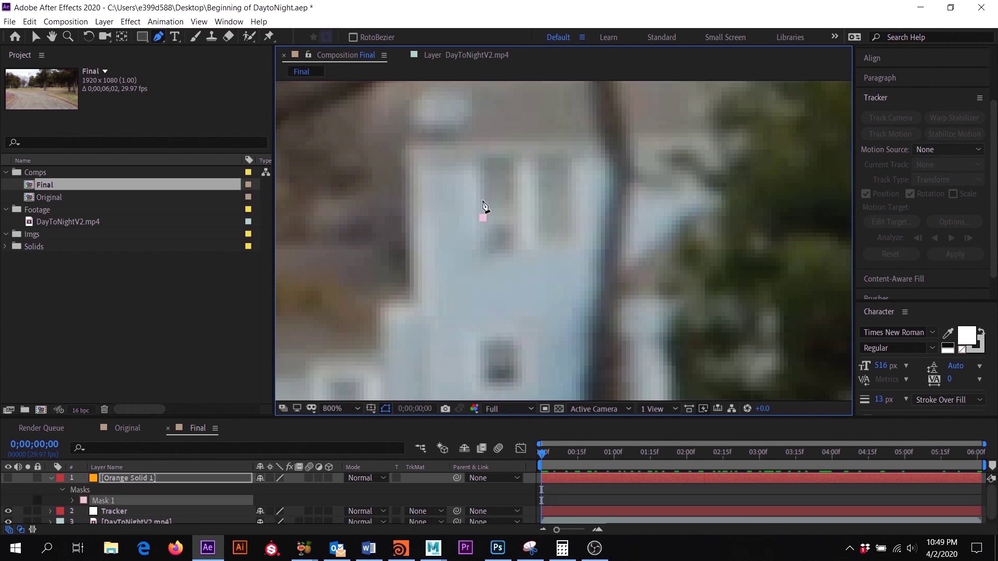
left_click(483, 156)
left_click(515, 156)
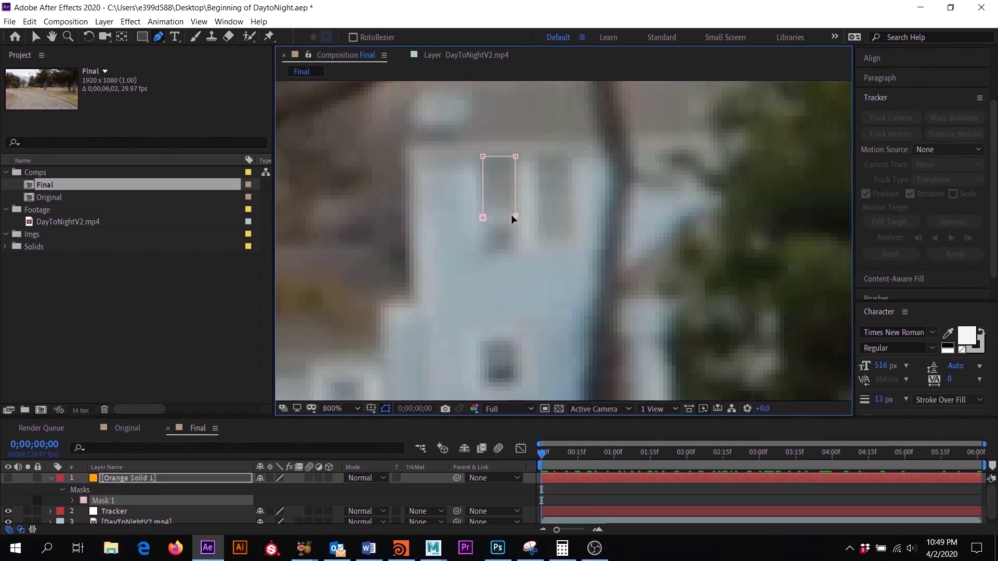
left_click(483, 218)
left_click(484, 228)
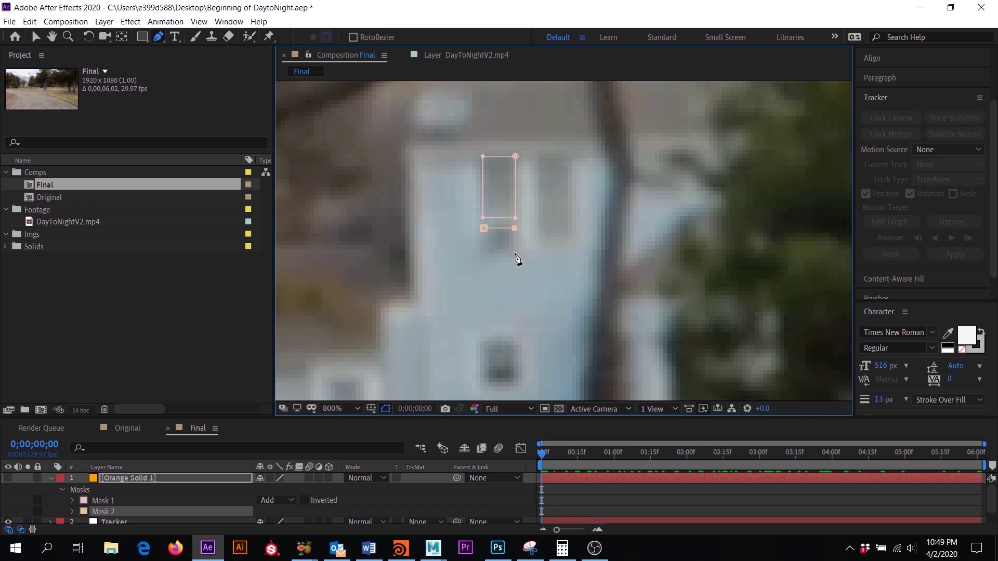
left_click(515, 253)
left_click(484, 254)
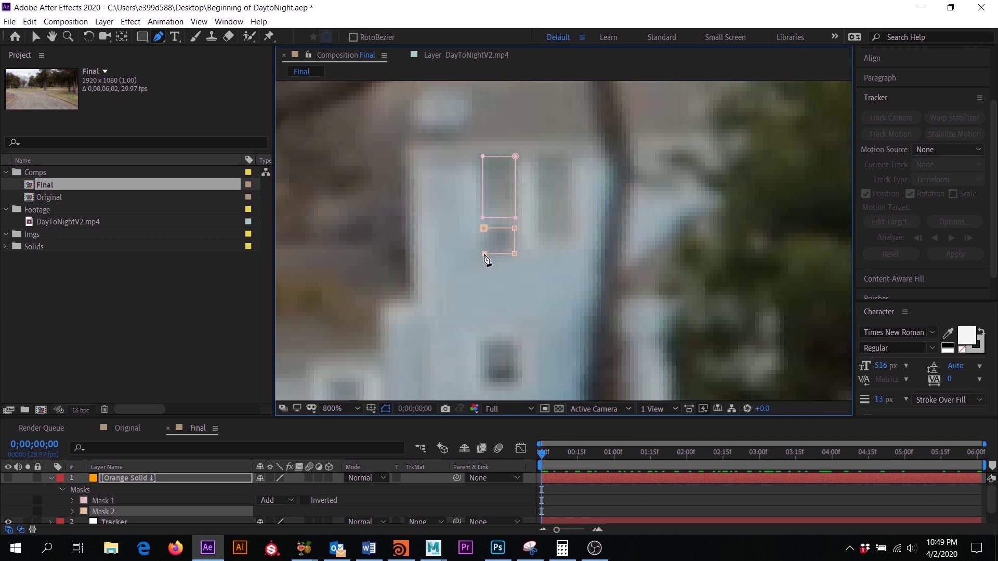
left_click(484, 228)
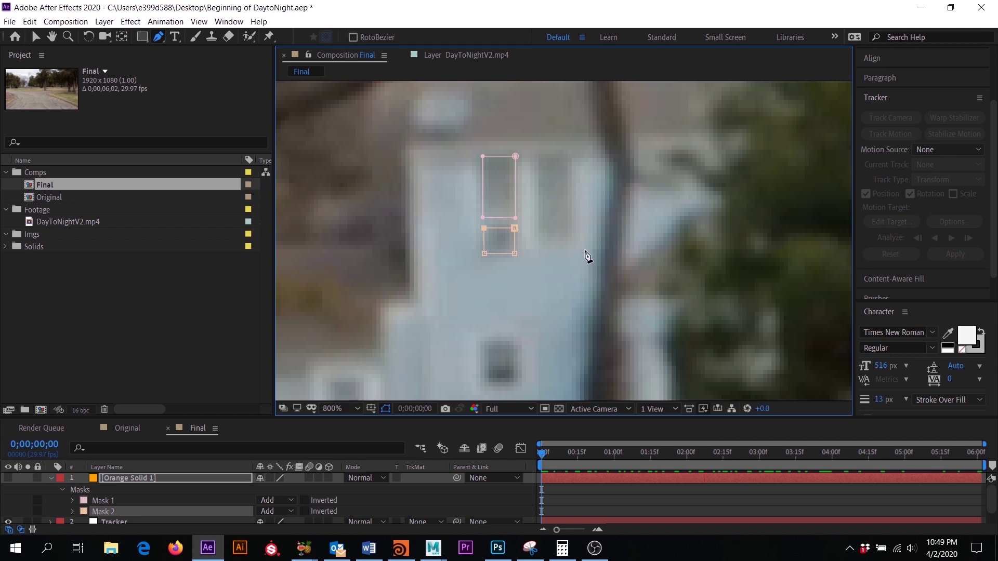
Draw a tall rectangular mask on the orange solid over the house's right upstairs window.
left_click(539, 243)
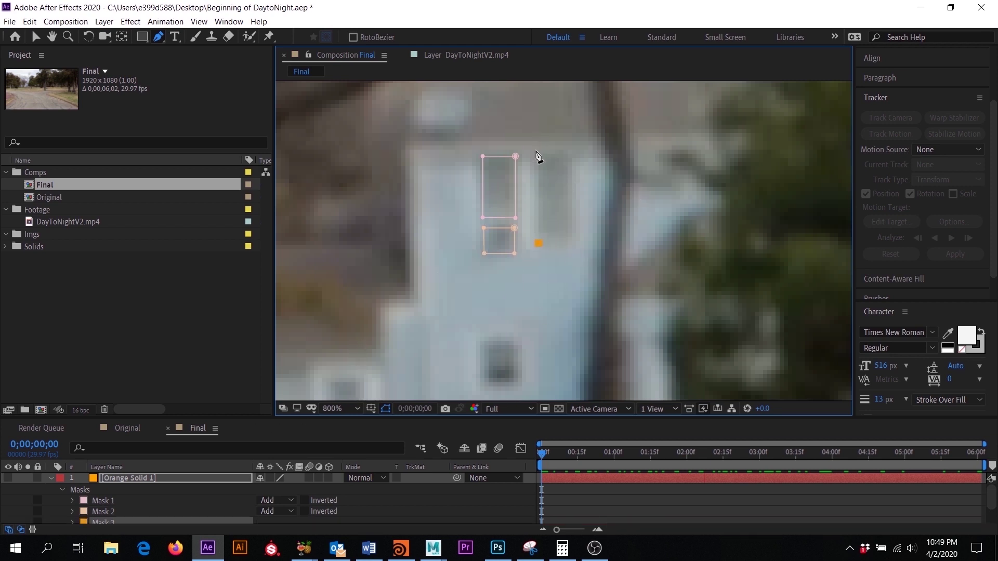
left_click(539, 154)
left_click(570, 154)
left_click(539, 244)
Draw a rectangular mask on the orange solid around the small dark window on the house's lower wall.
key("space")
left_click_drag(528, 351, 600, 214)
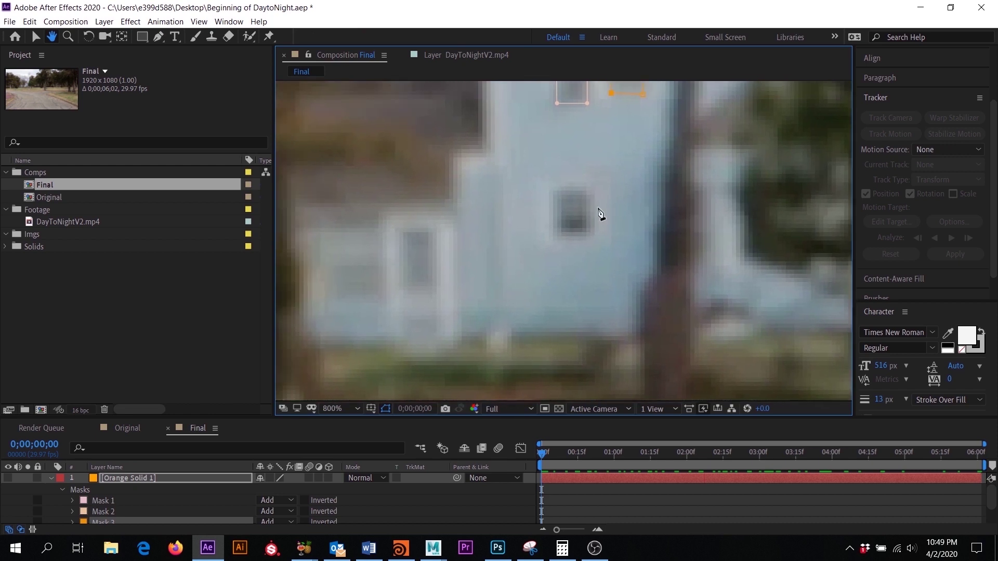
left_click(557, 234)
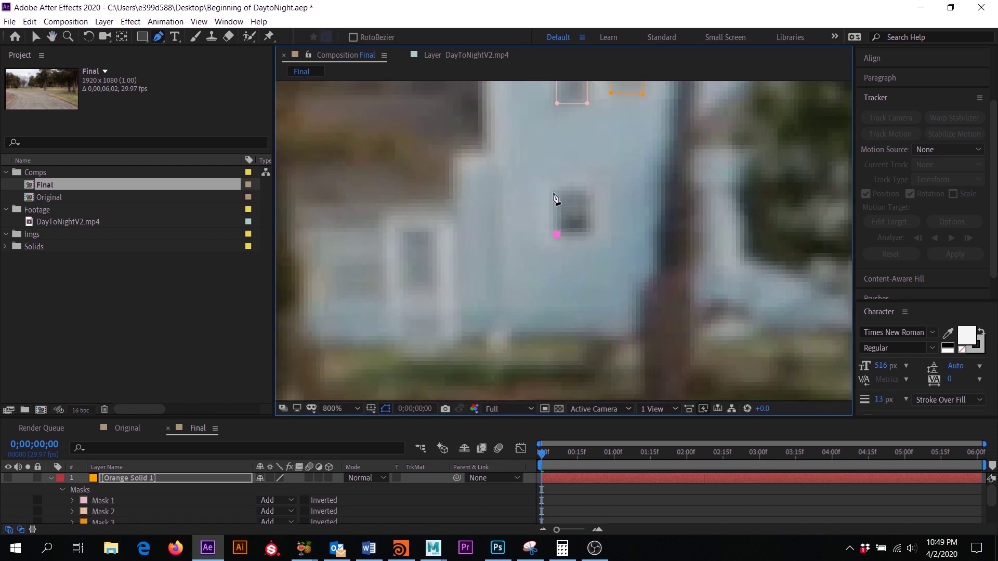
left_click(557, 192)
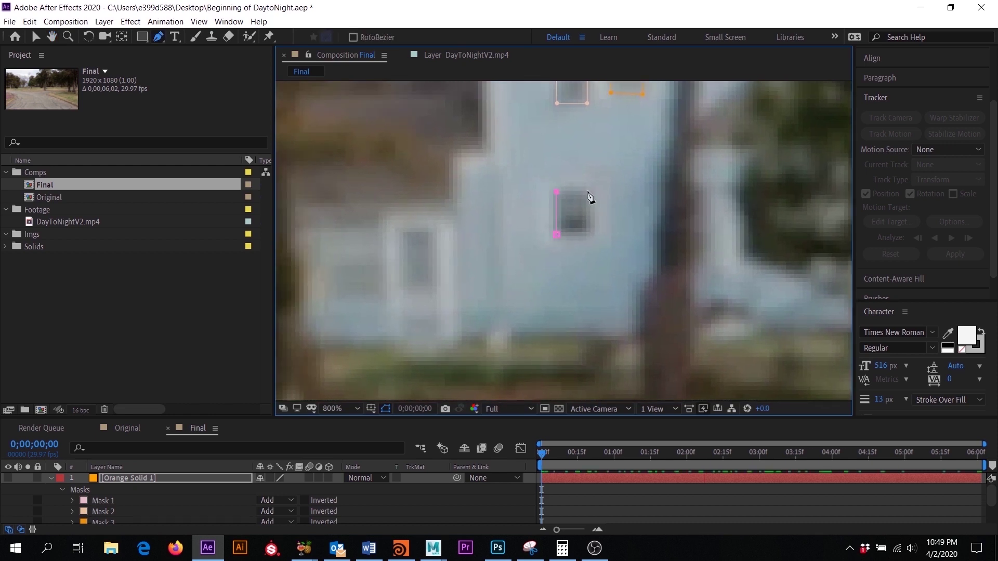
left_click(593, 235)
left_click(557, 234)
Draw two rectangular masks on the orange solid over the upper and lower panes of the white-framed opening in the house's low wing.
left_click_drag(482, 272, 645, 268)
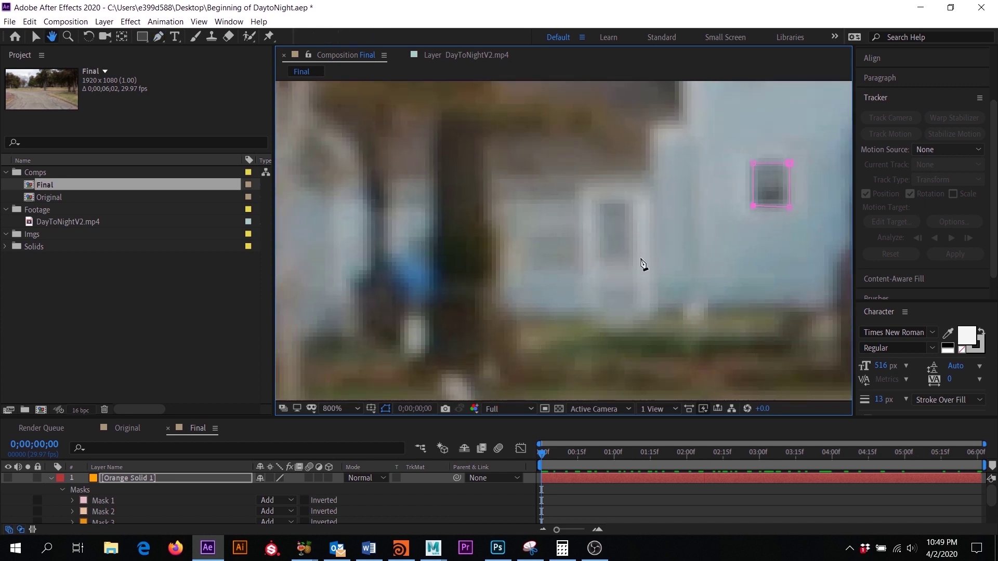
left_click(599, 263)
left_click(599, 202)
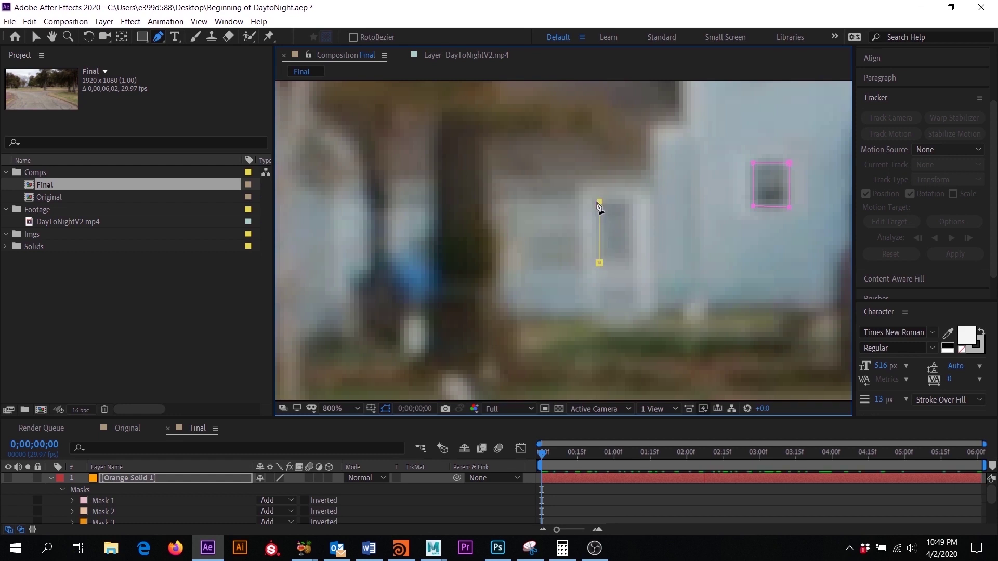
left_click(631, 201)
left_click(597, 263)
left_click_drag(631, 259, 632, 264)
left_click(601, 287)
left_click(601, 312)
left_click(602, 288)
Draw a tall rectangular mask on the orange solid over the distant building's window beside the pale tree trunk.
scroll(542, 279, "down", 2)
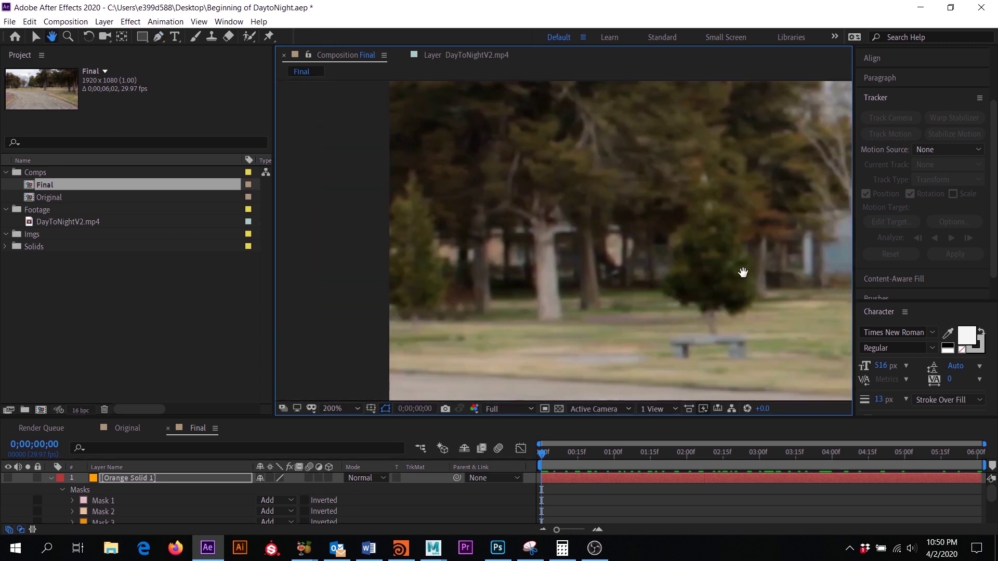
scroll(576, 291, "down", 2)
scroll(576, 291, "up", 2)
scroll(520, 281, "up", 1)
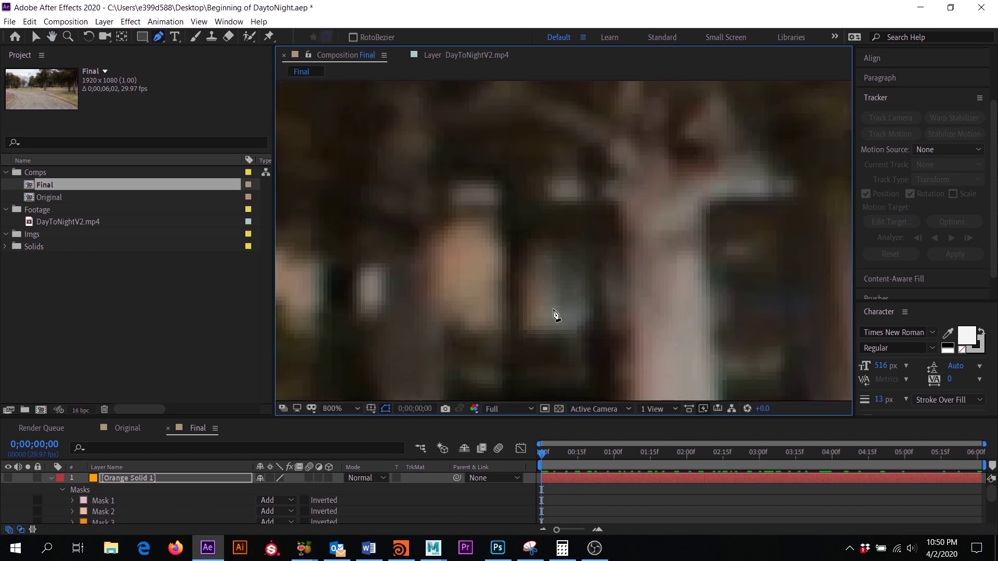
left_click(554, 310)
left_click(554, 240)
left_click(586, 241)
left_click(586, 311)
left_click(554, 309)
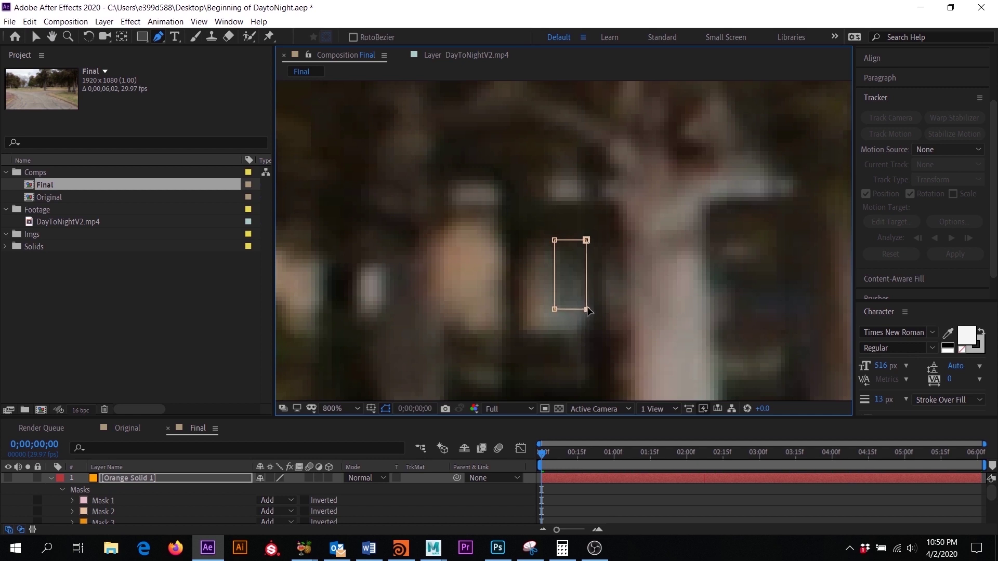
key("comma")
key("comma")
left_click_drag(692, 301, 566, 296)
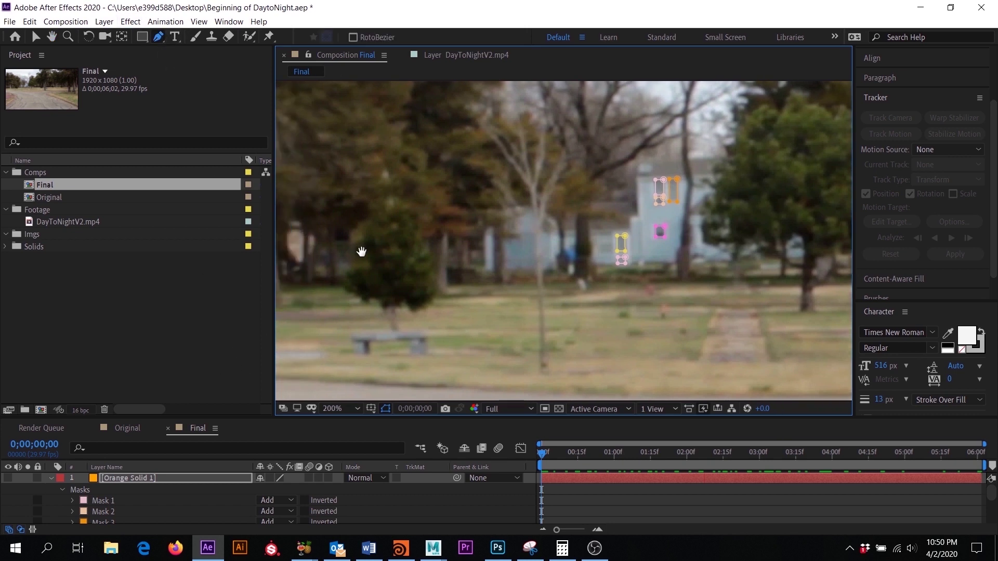
left_click_drag(361, 249, 470, 254)
left_click(159, 37)
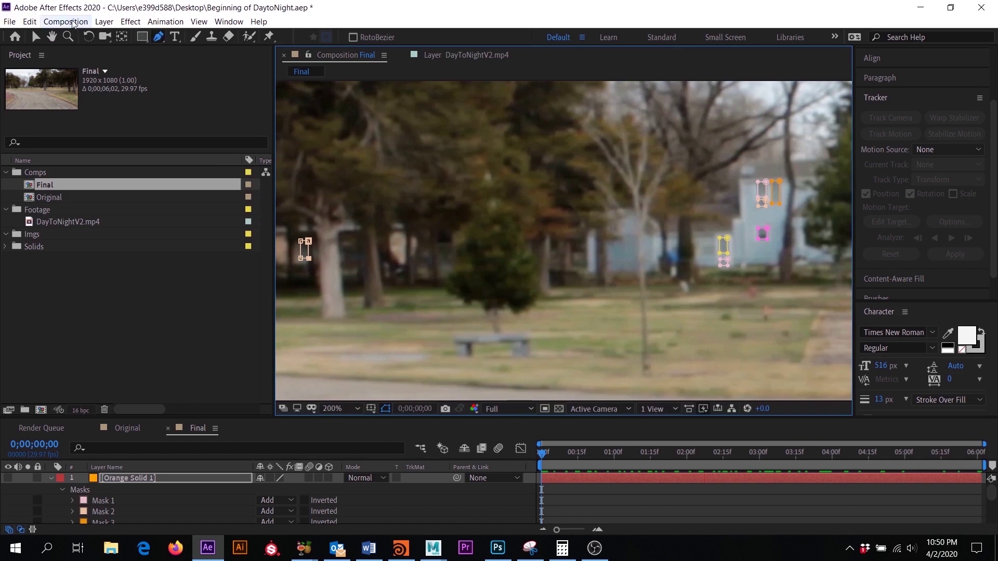
Collapse the orange solid's mask list and turn the layer's visibility back on over the house footage.
left_click(51, 478)
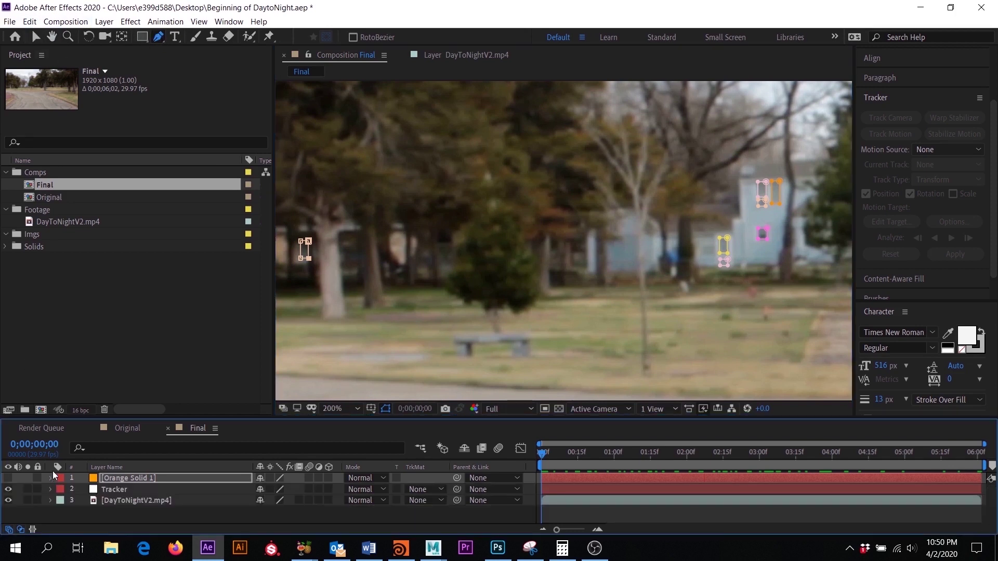
left_click(35, 37)
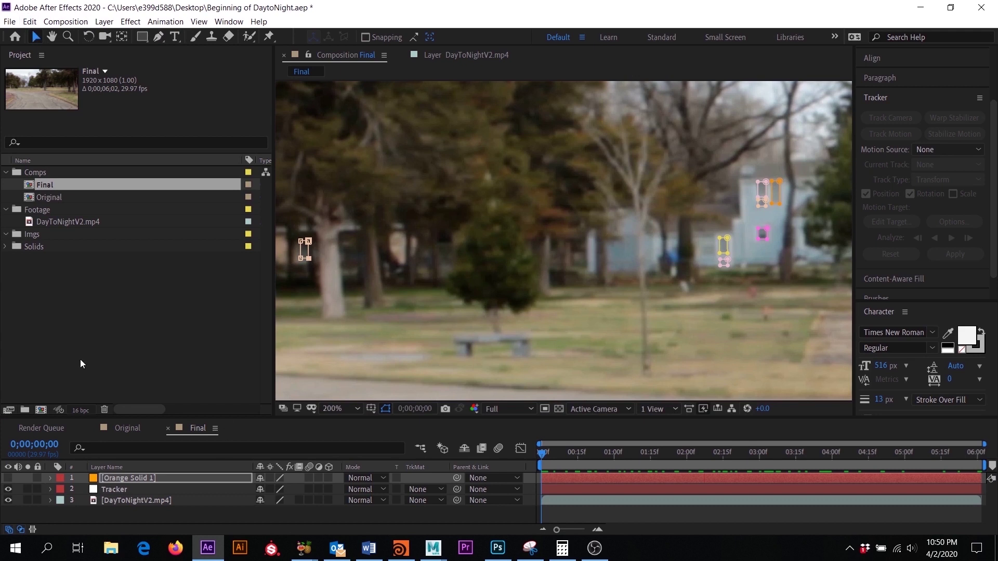
left_click(7, 481)
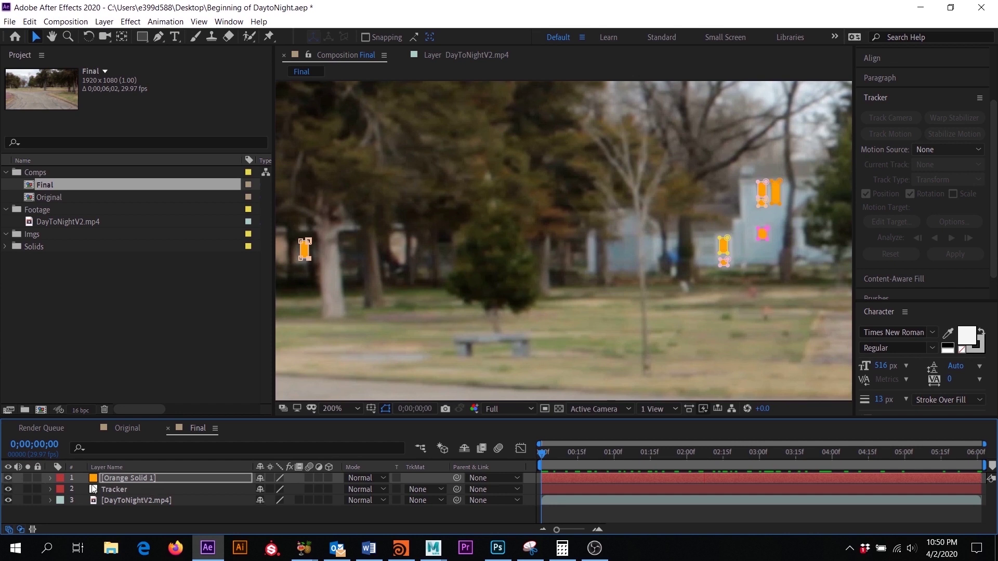
left_click(726, 512)
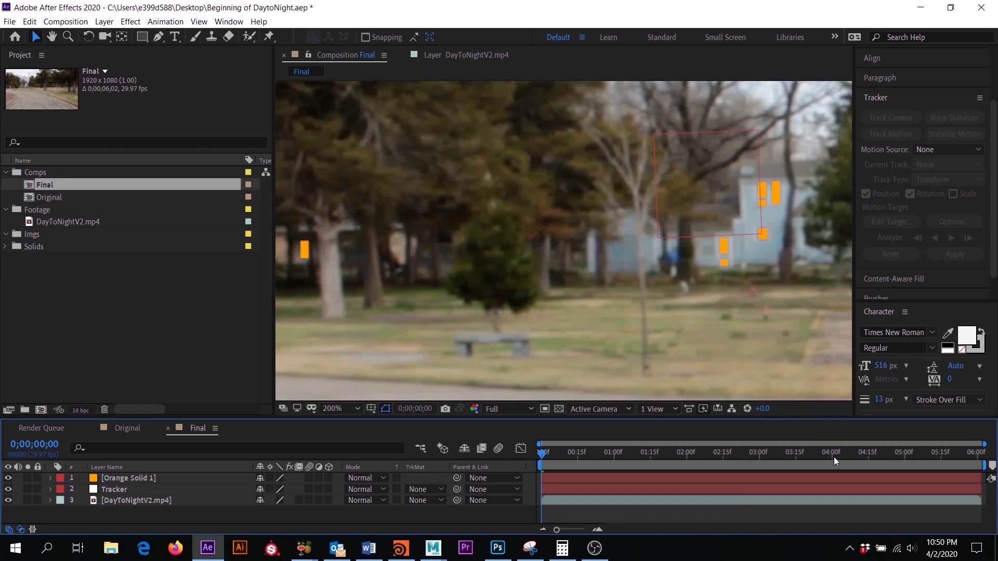
left_click_drag(816, 305, 657, 297)
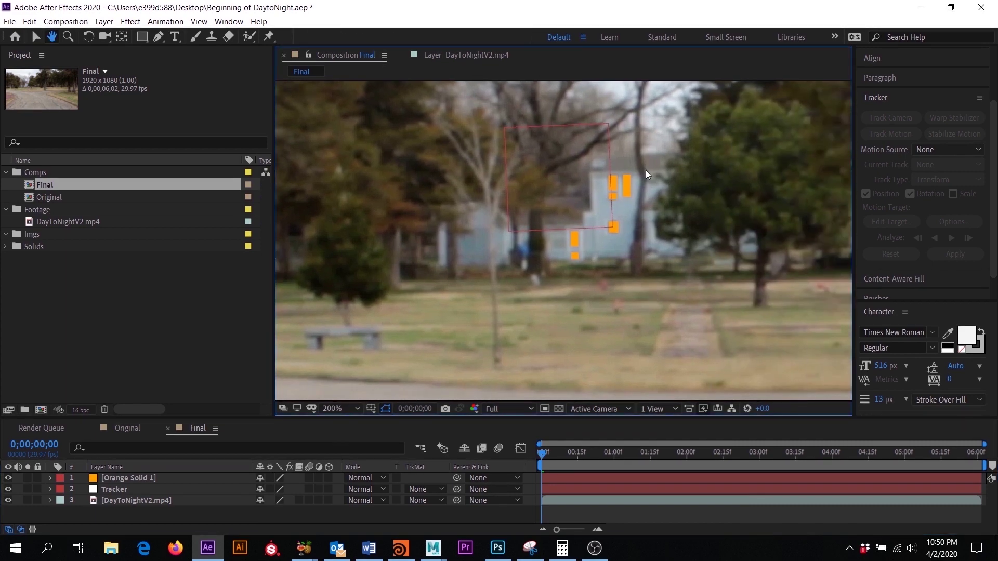
scroll(640, 205, "down", 1)
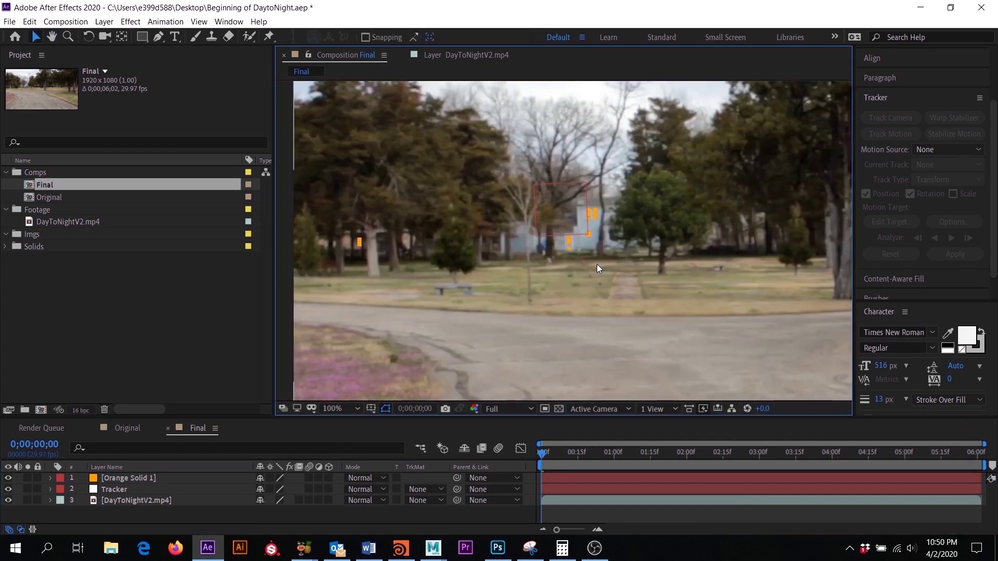
scroll(597, 264, "up", 1)
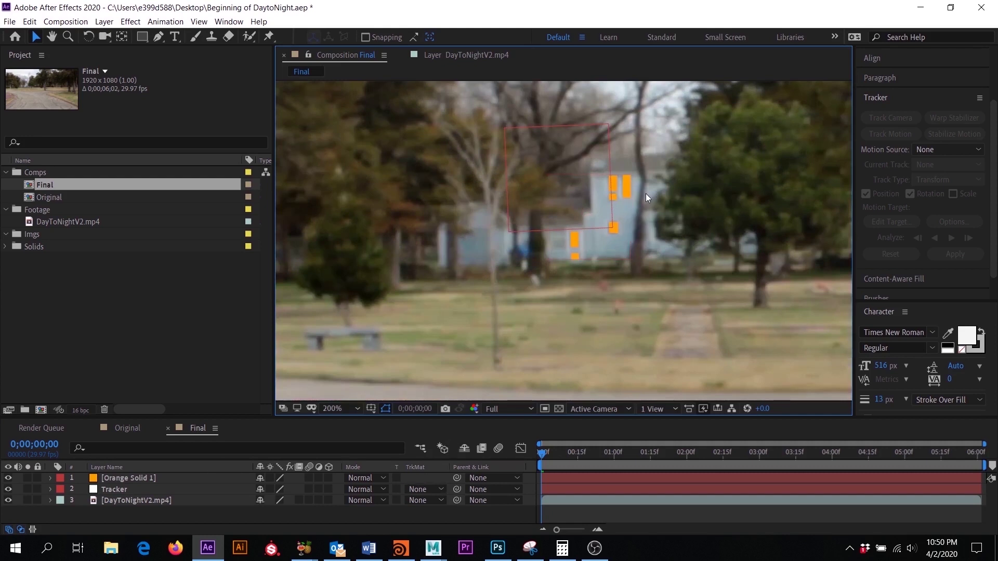
Set the mask feather to 5 pixels for all seven window masks on the orange solid.
left_click(133, 478)
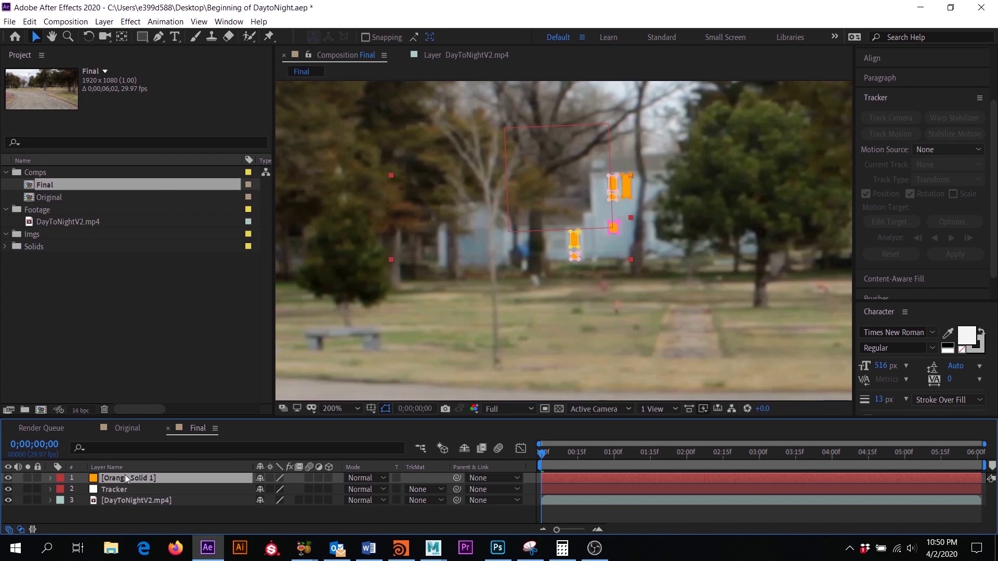
key("f")
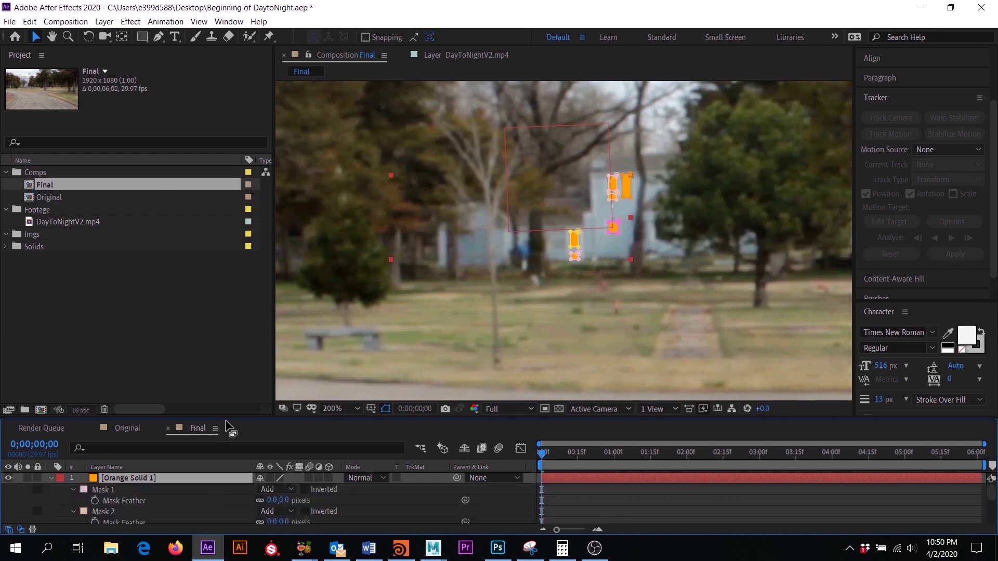
left_click_drag(227, 419, 252, 298)
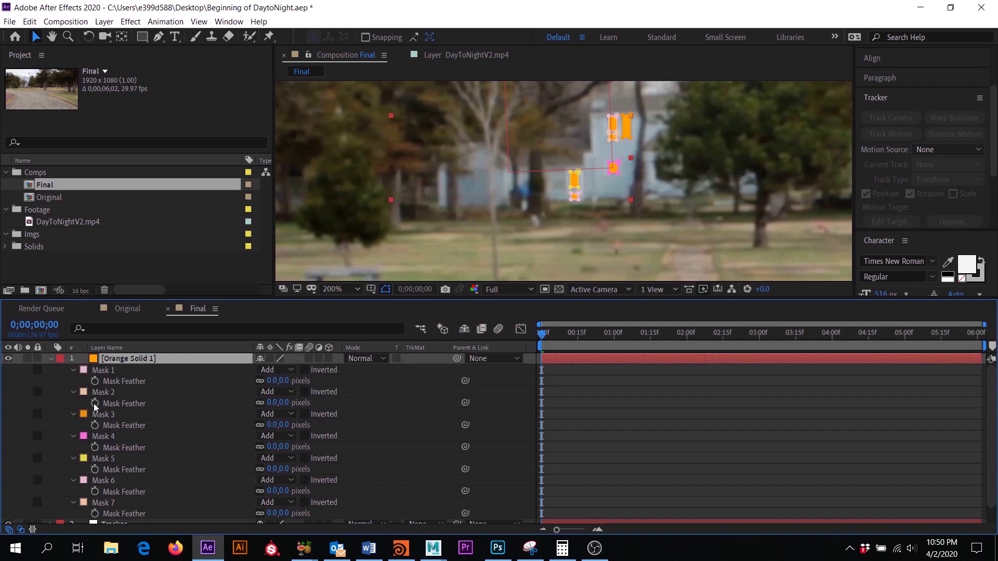
left_click(107, 369)
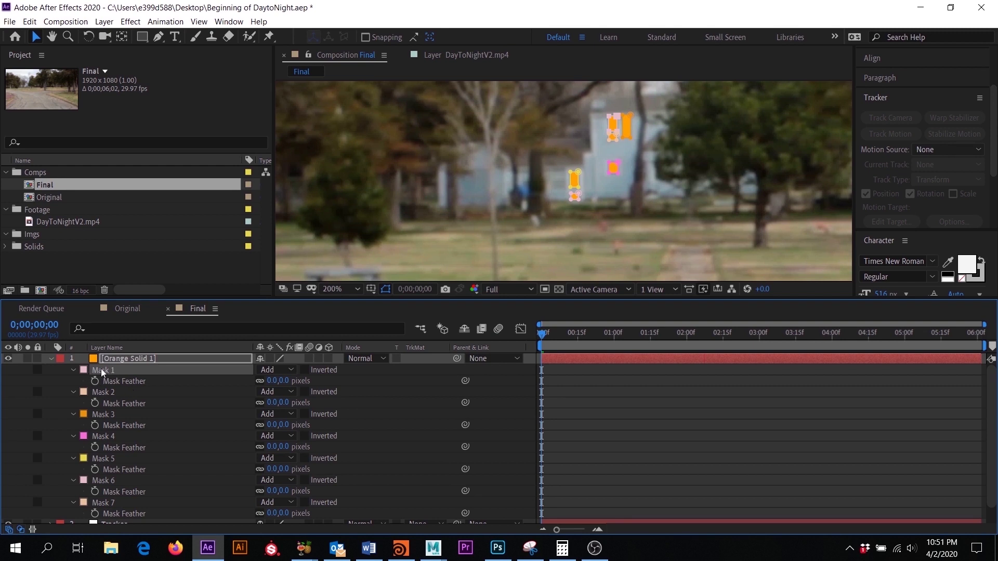
left_click(107, 504, "shift")
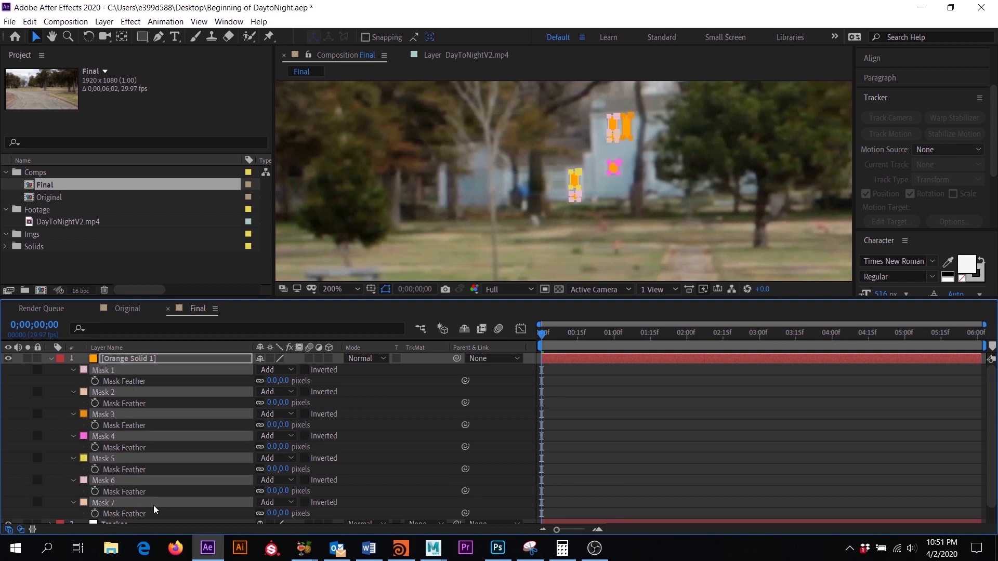
left_click(271, 513)
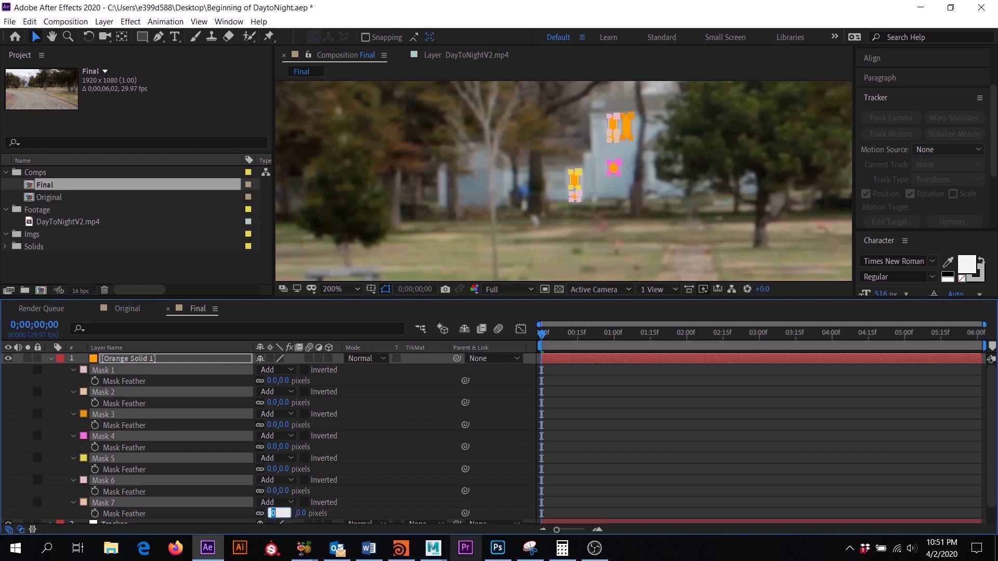
type("5")
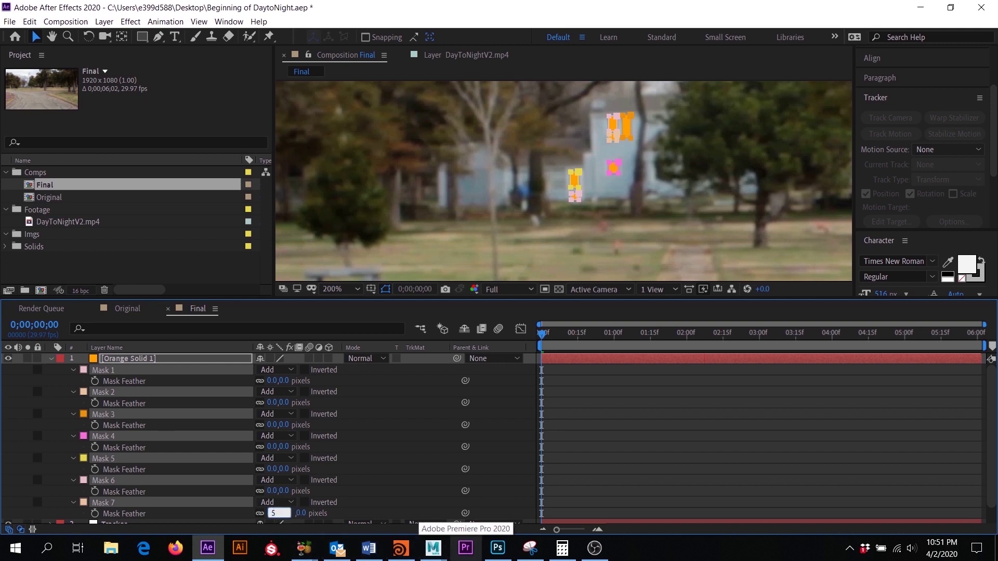
key("Return")
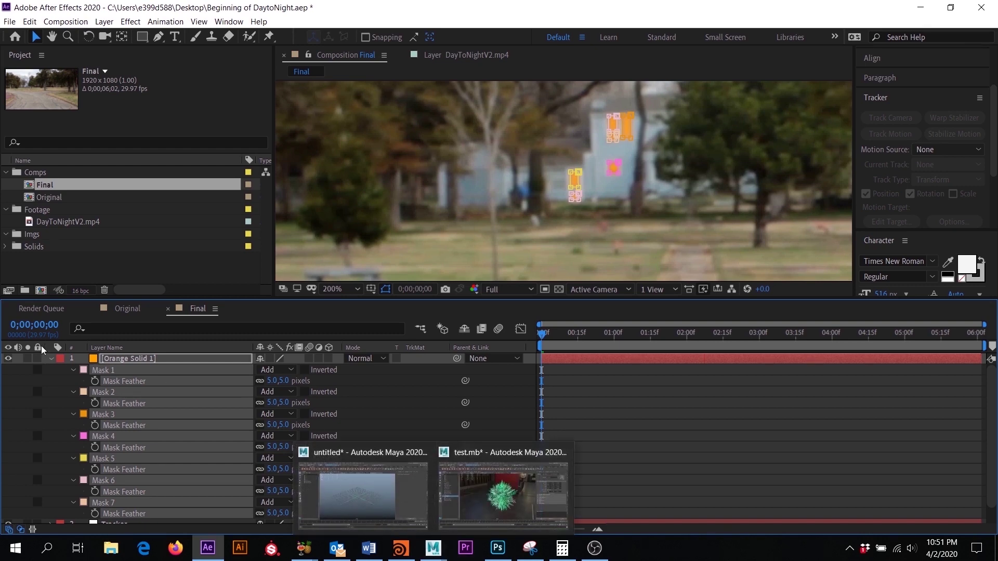
left_click(51, 358)
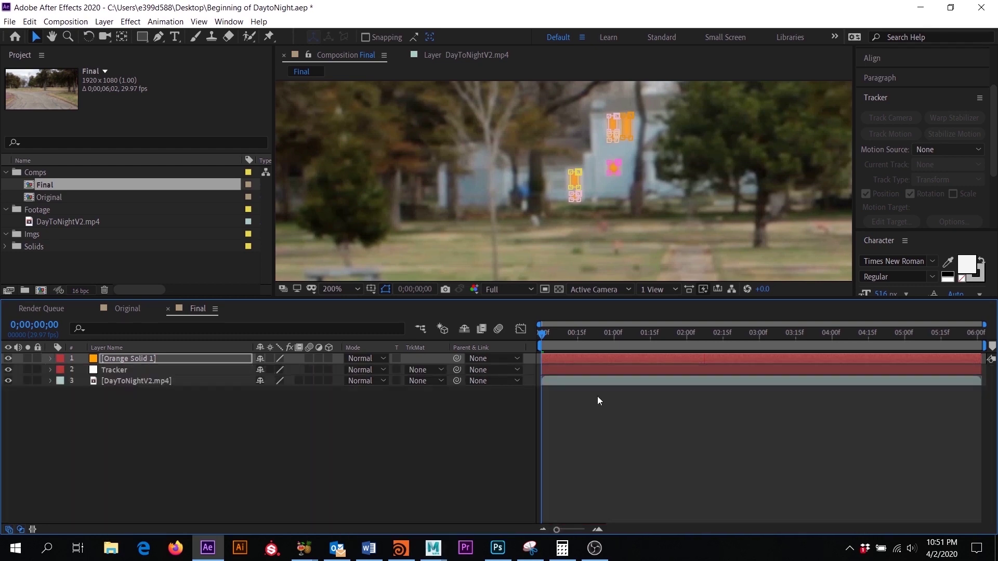
Inspect the feathered window edges up close and shrink the timeline area to fit the whole frame in view.
left_click(727, 437)
scroll(641, 123, "up", 1)
key("space")
mouse_move(641, 125)
left_mouse_down()
mouse_move(615, 183)
mouse_move(577, 221)
mouse_move(649, 133)
left_mouse_up()
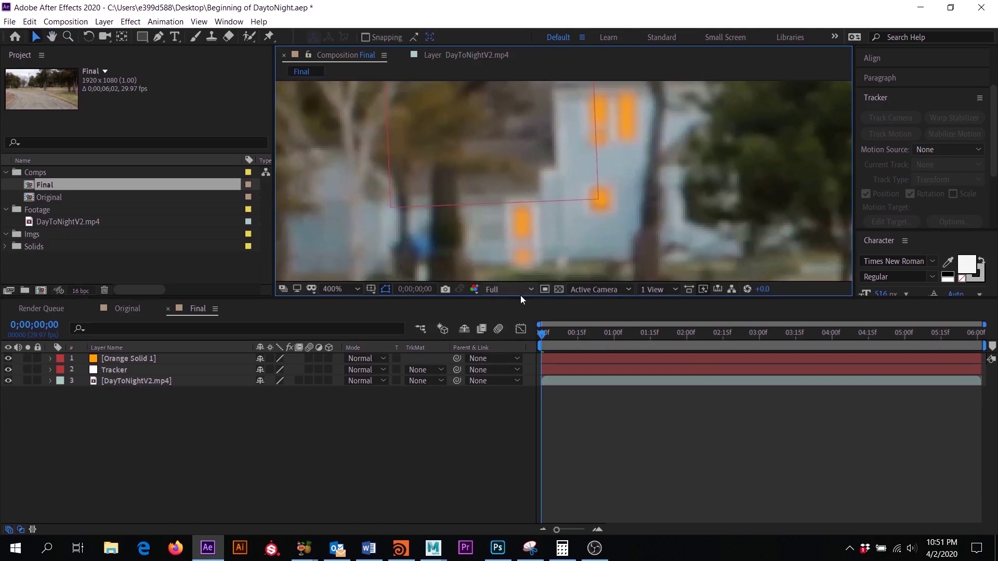
left_click_drag(392, 297, 393, 397)
left_click(332, 388)
left_click(337, 156)
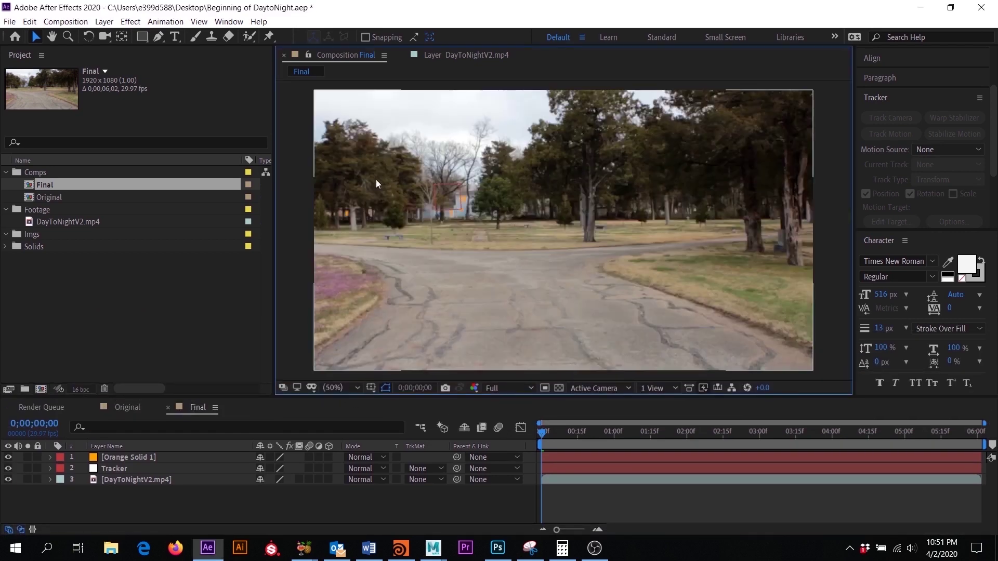
Parent the orange solid to the Tracker null at the first frame of the composition.
left_click(118, 455)
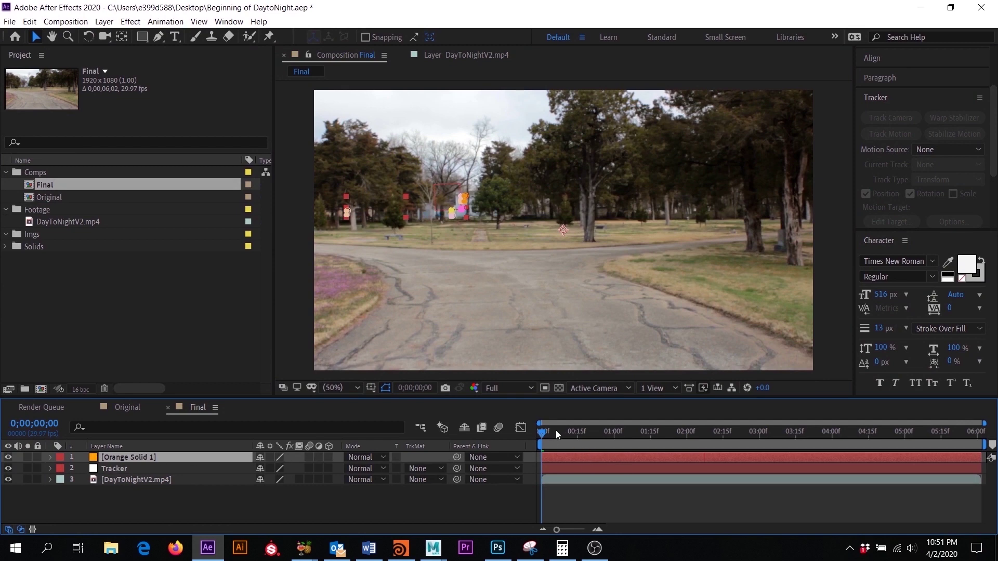
left_click_drag(540, 433, 486, 431)
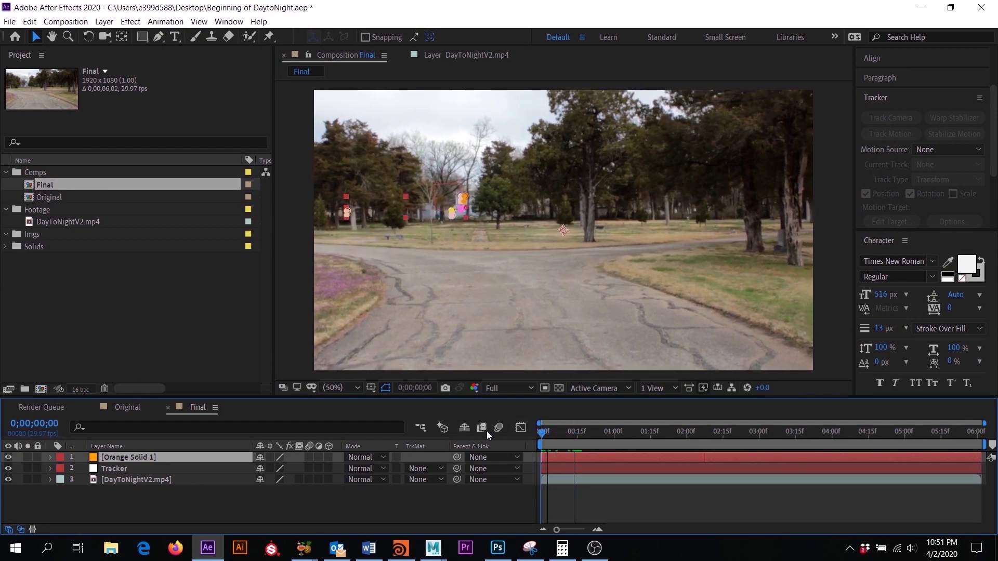
scroll(440, 252, "up", 2)
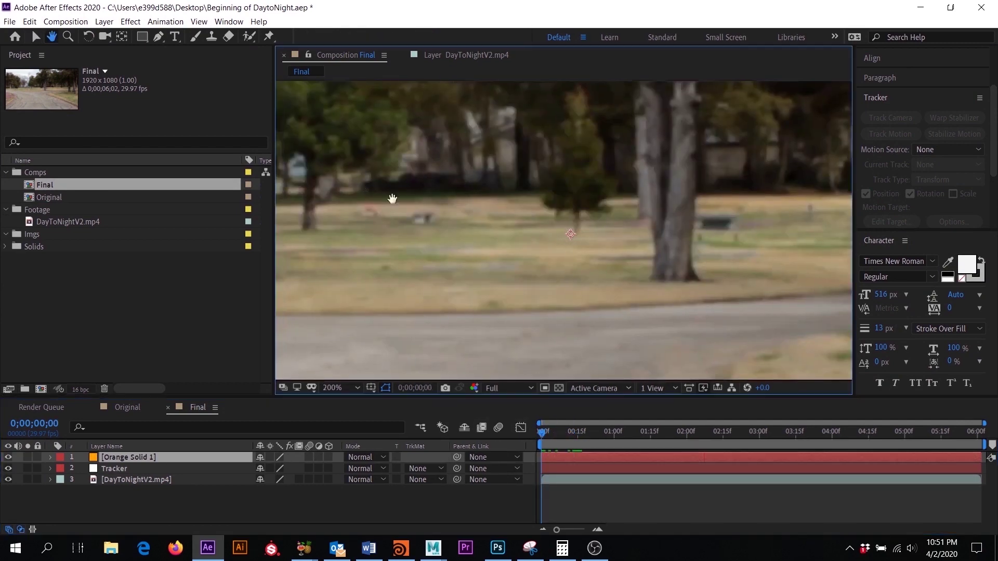
scroll(391, 196, "up", 2)
scroll(606, 260, "up", 2)
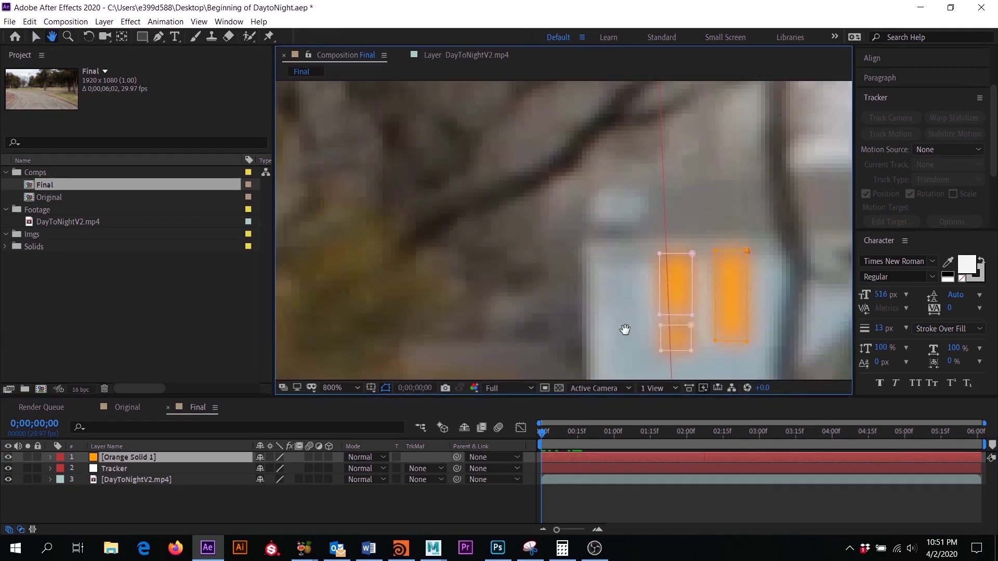
scroll(626, 330, "up", 1)
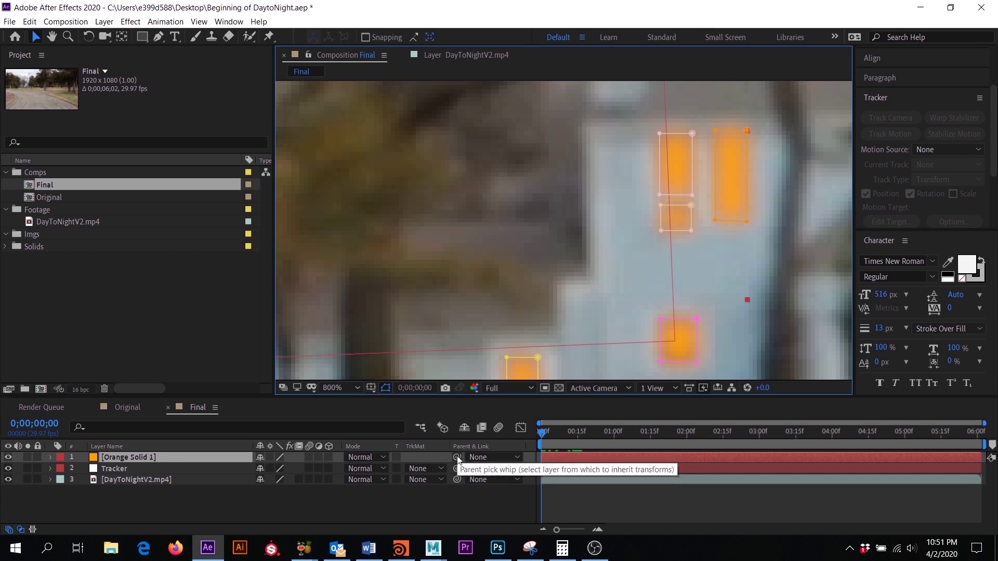
left_click_drag(457, 458, 119, 473)
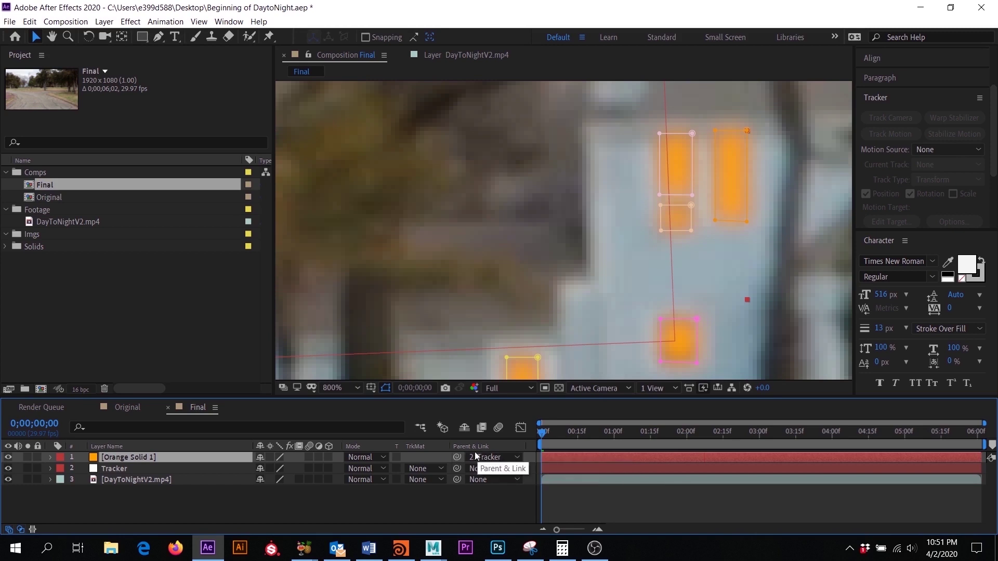
Scrub through the timeline and examine how the orange windows and the Tracker null follow the house.
key("comma")
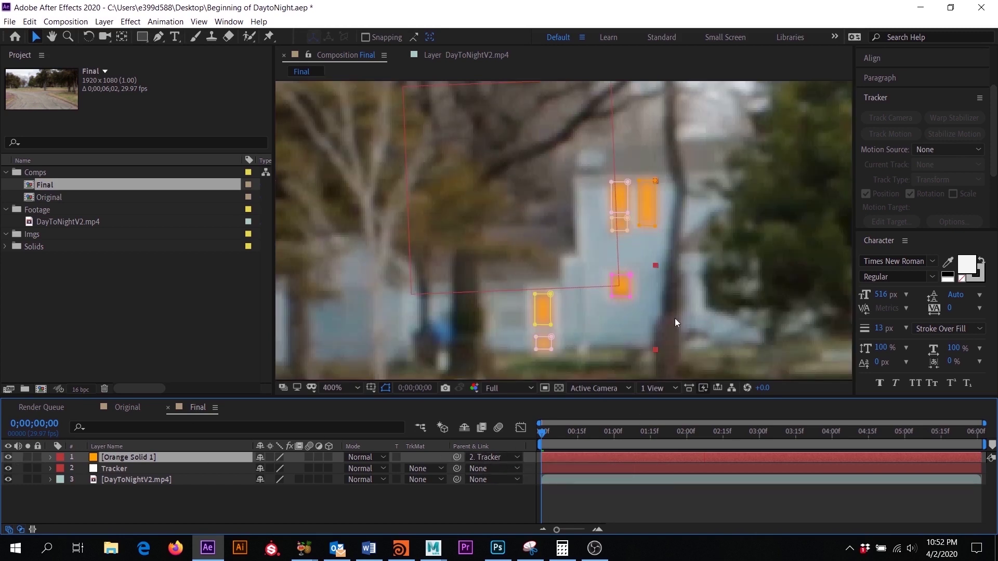
left_click_drag(541, 435, 838, 436)
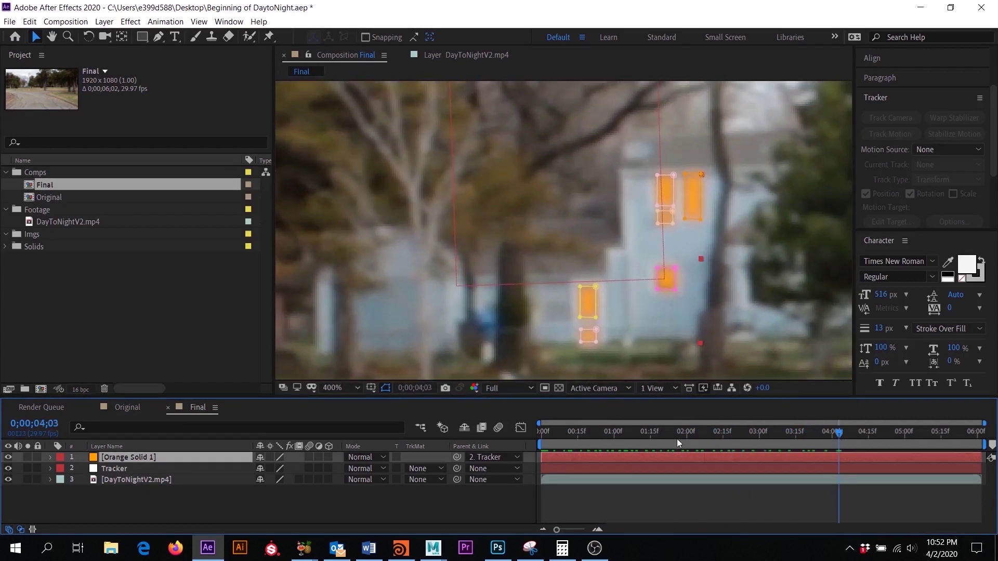
left_click(115, 468)
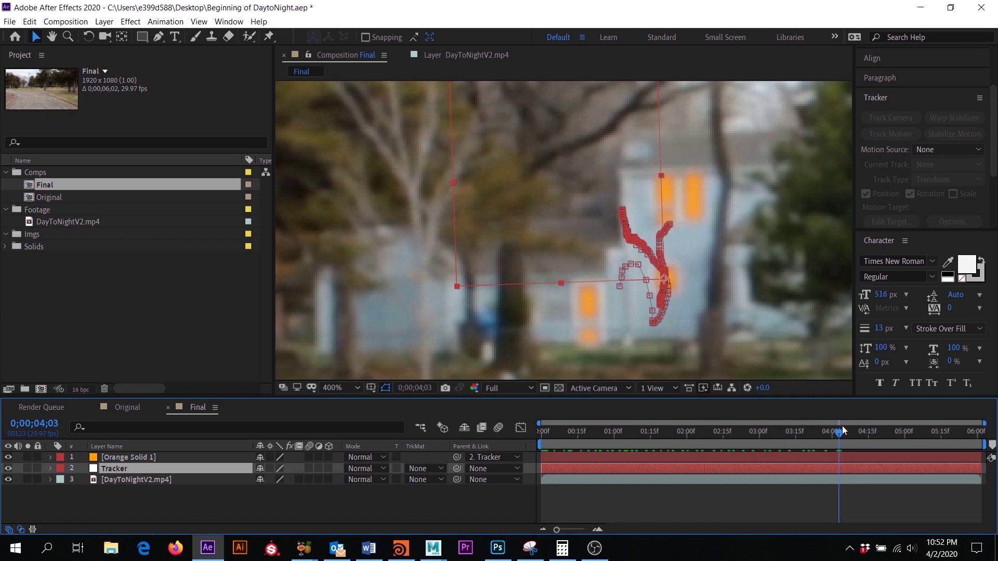
left_click_drag(843, 430, 472, 426)
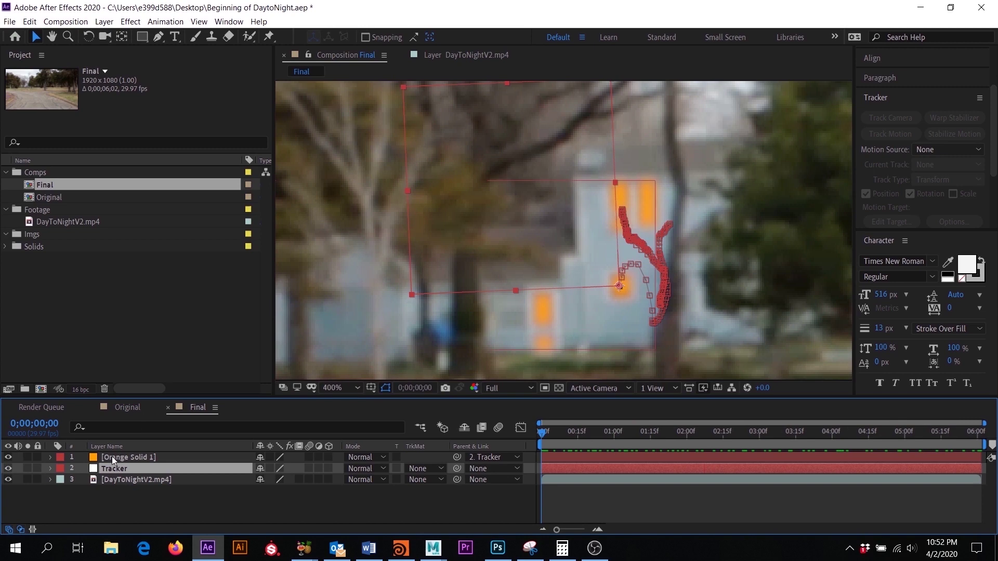
scroll(694, 279, "down", 2)
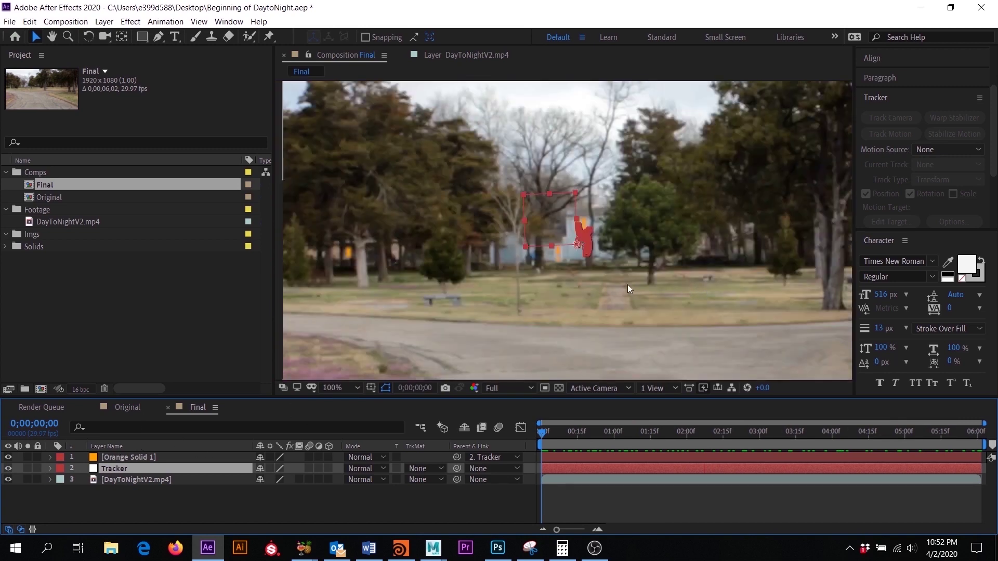
left_click_drag(628, 285, 607, 276)
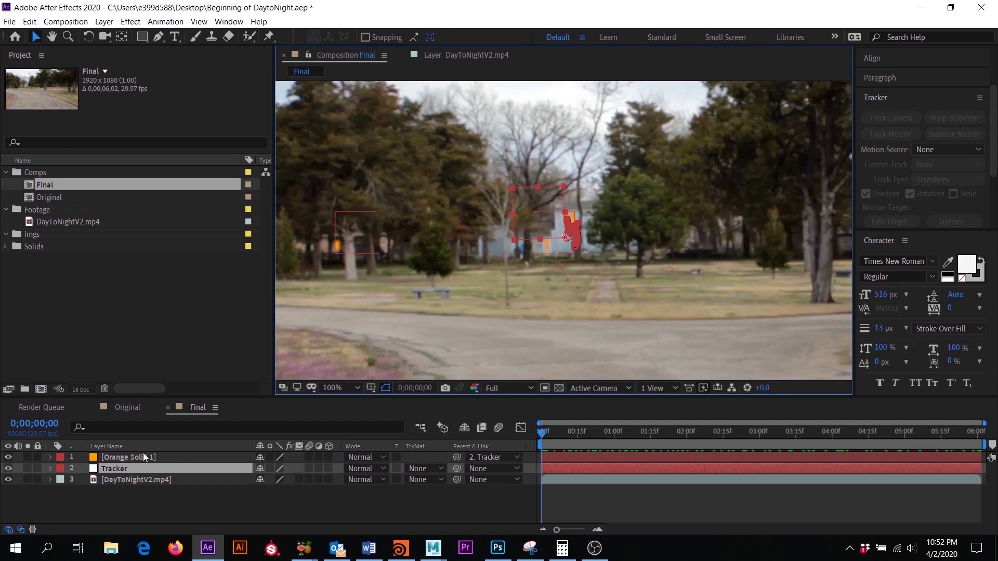
Set the orange solid's blending mode to Screen and check the window glow against the house.
left_click(115, 458)
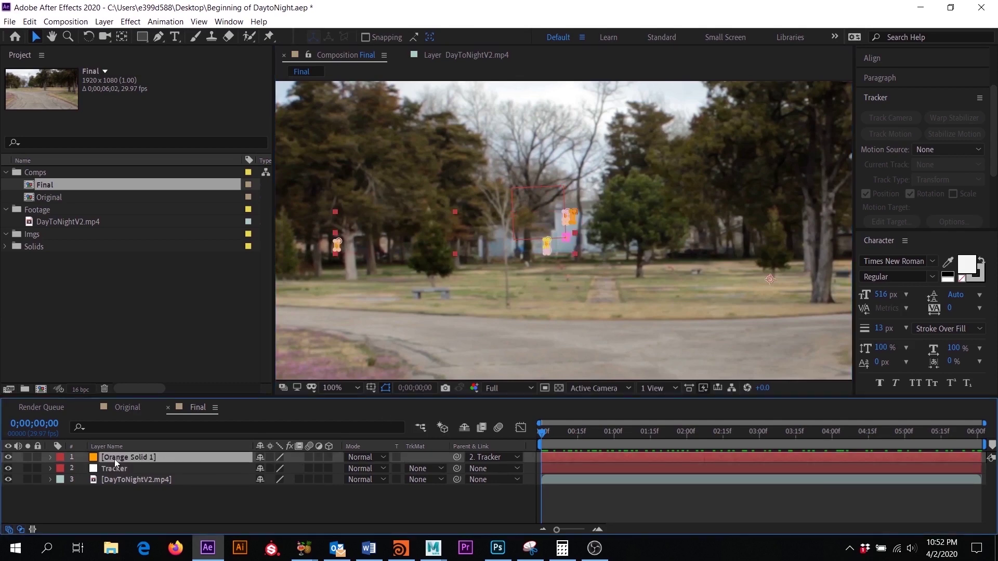
left_click(357, 456)
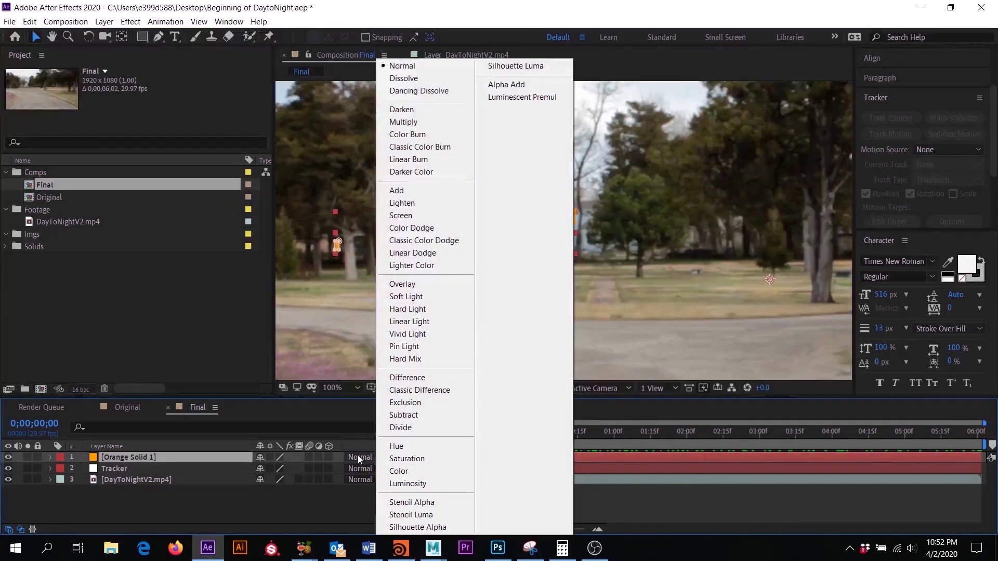
left_click(410, 215)
scroll(533, 251, "up", 2)
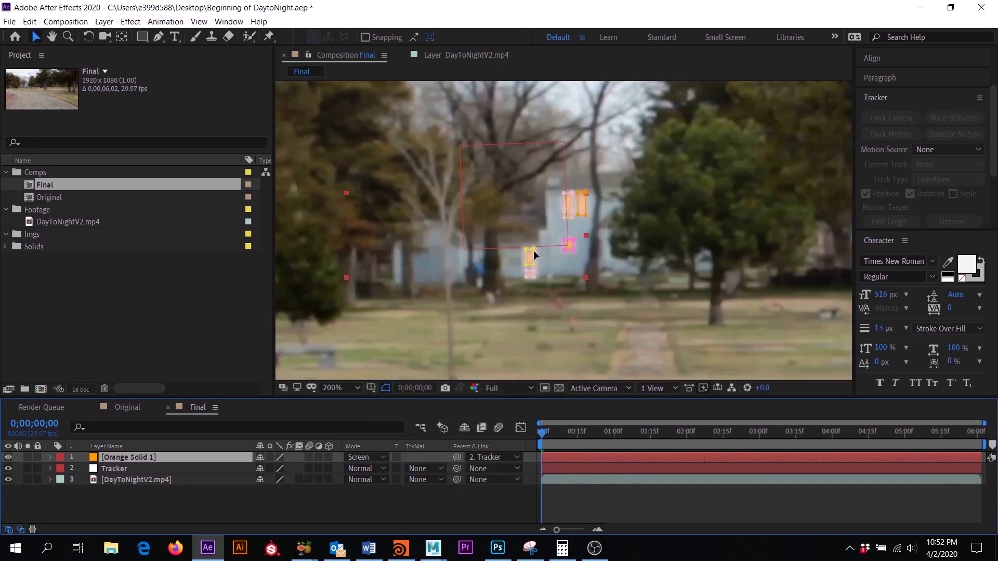
left_click(654, 505)
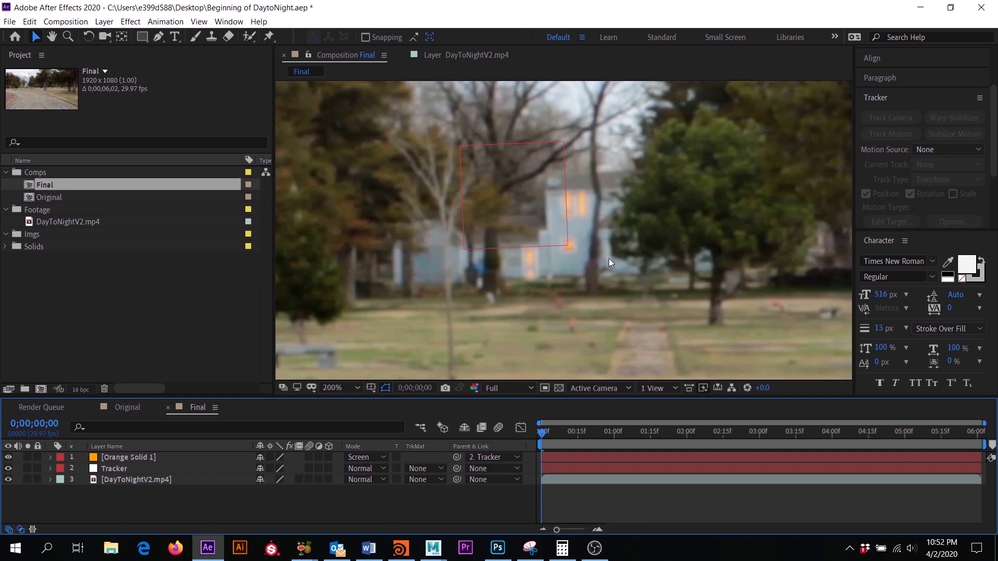
scroll(609, 256, "down", 2)
key("h")
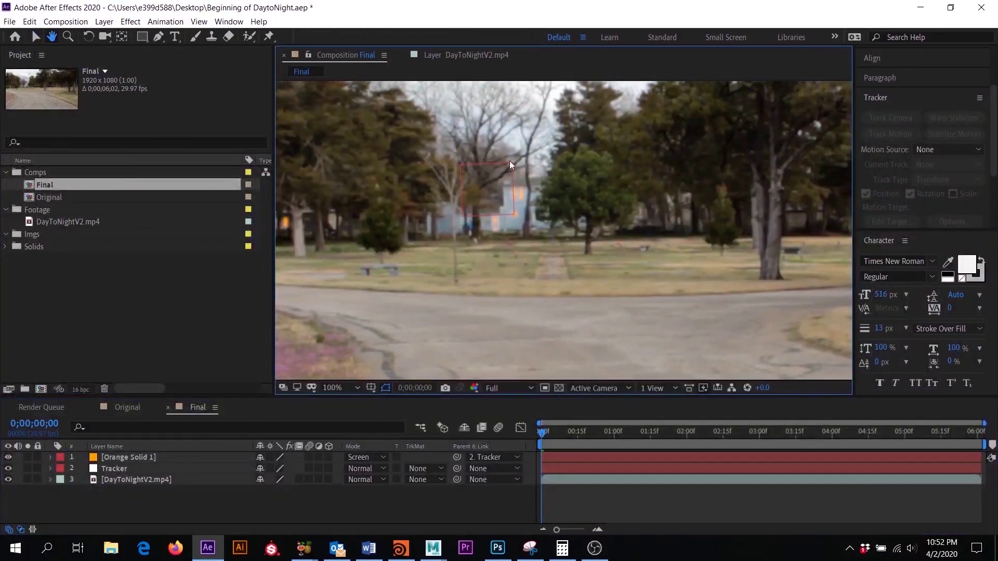
Add the Original night composition to the Final timeline between the orange solid and the Tracker null.
key("v")
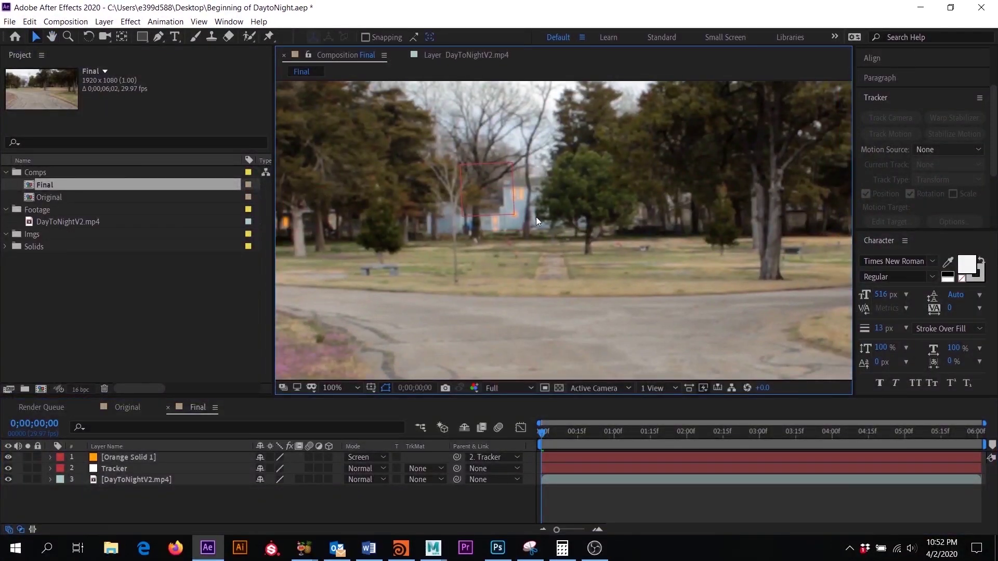
scroll(535, 217, "down", 2)
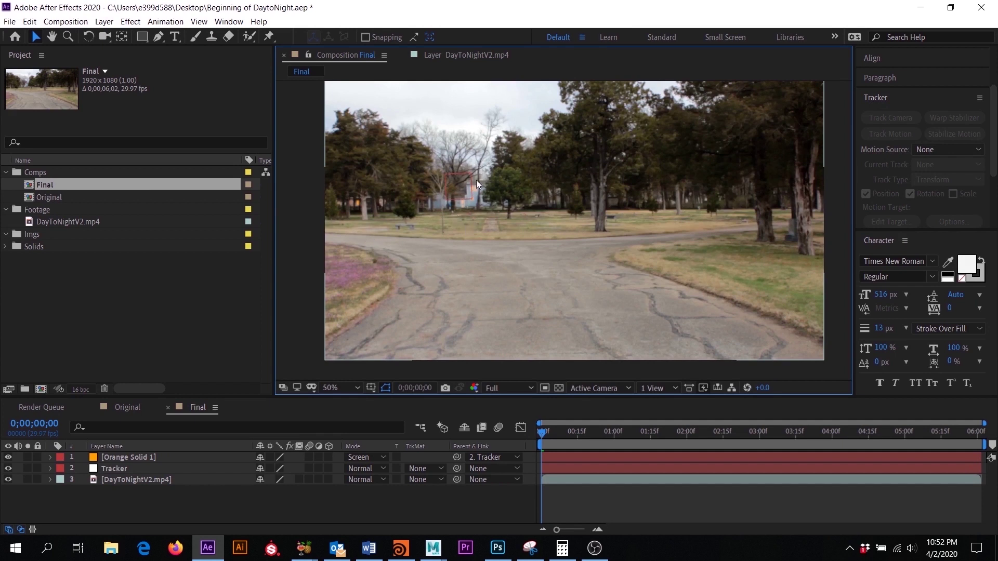
left_click(50, 198)
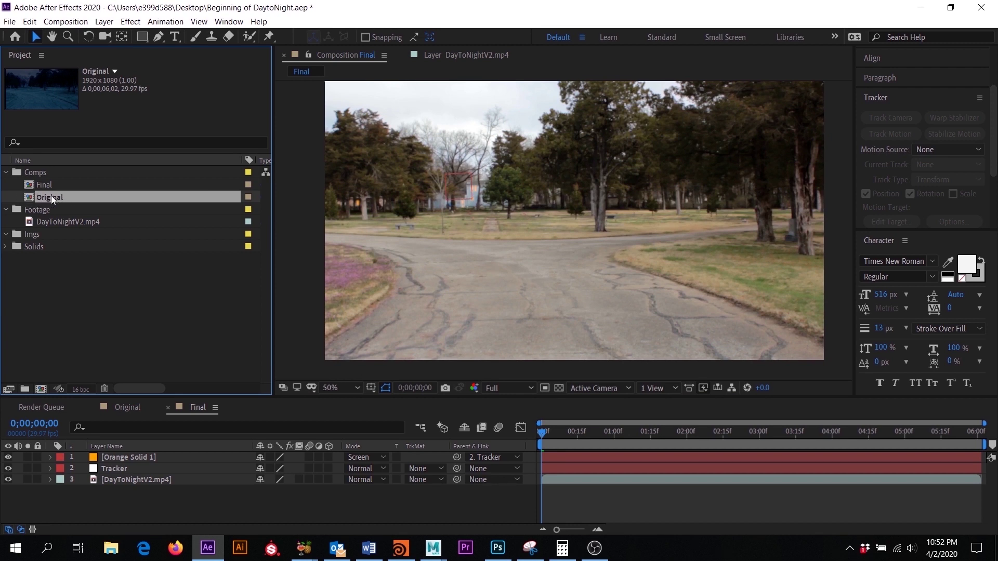
left_click_drag(51, 196, 104, 471)
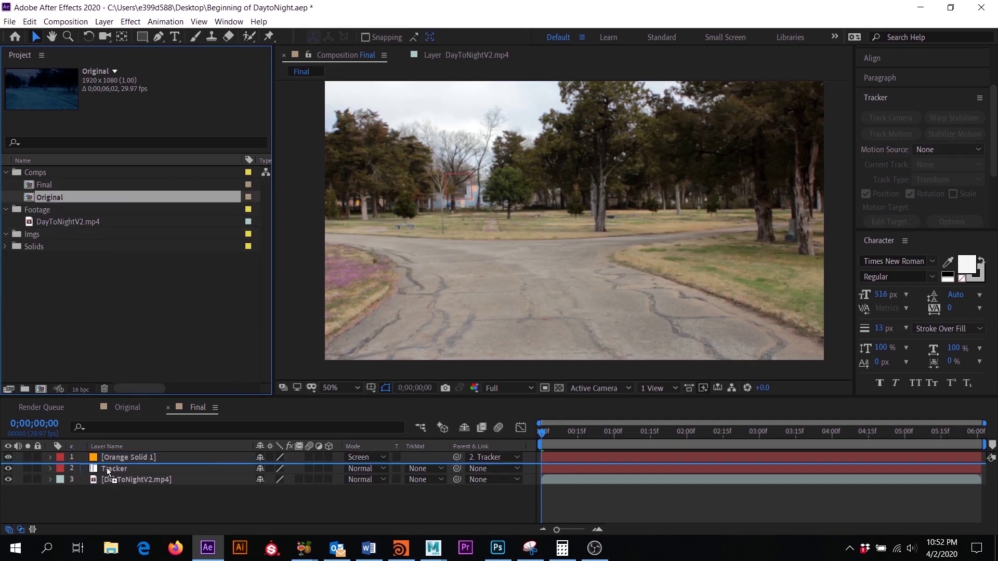
left_click_drag(165, 466, 123, 467)
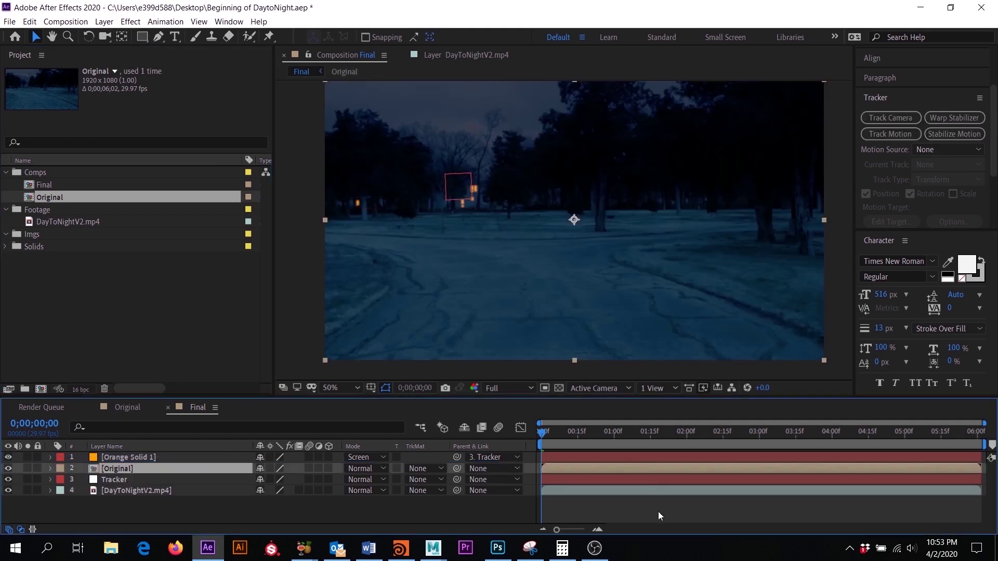
left_click(658, 516)
Play back the Final composition and examine how the lit windows follow the house, up close and in the full frame.
scroll(467, 219, "up", 2)
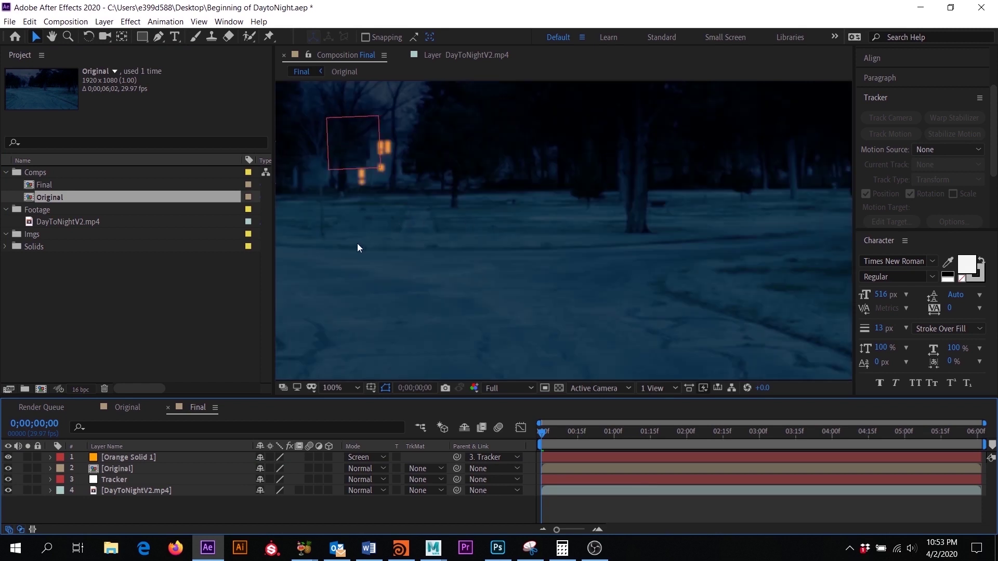
left_click_drag(357, 247, 590, 272)
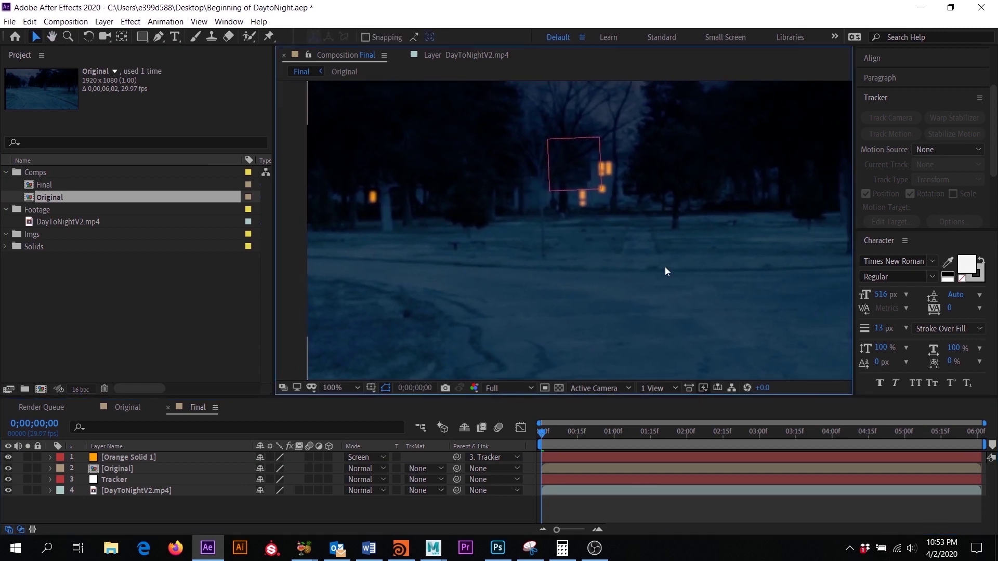
key("space")
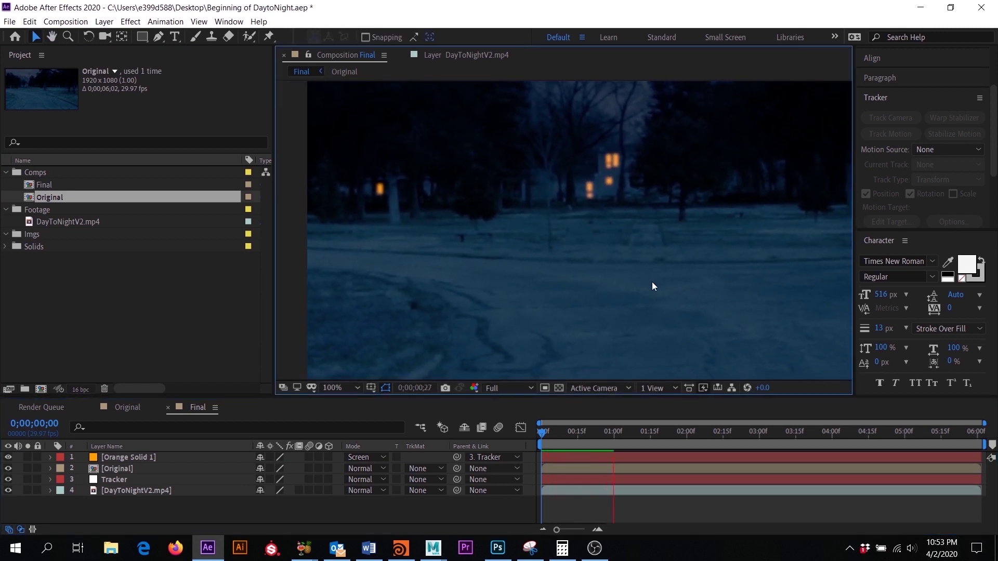
scroll(652, 282, "down", 2)
key("h")
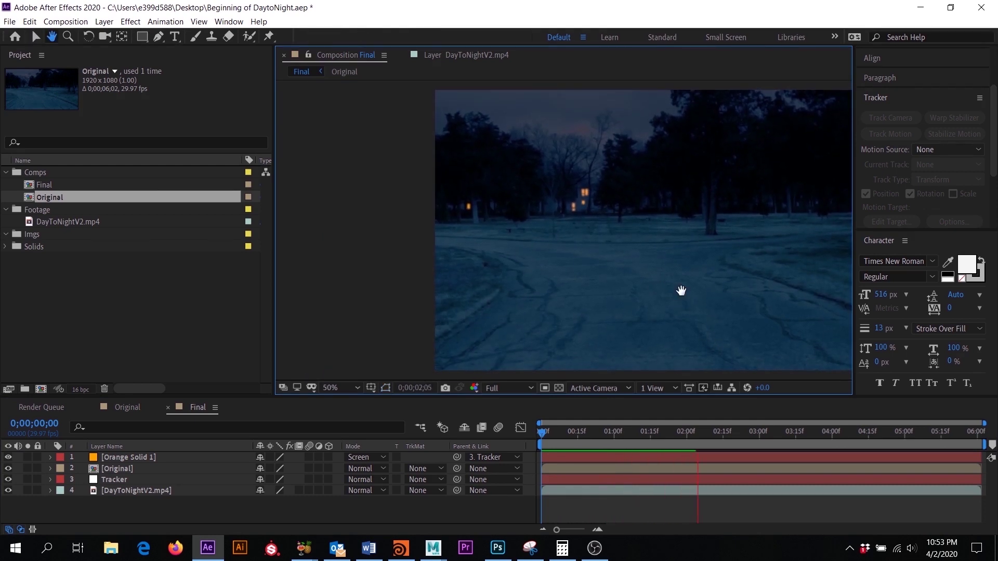
left_click_drag(682, 291, 526, 281)
key("v")
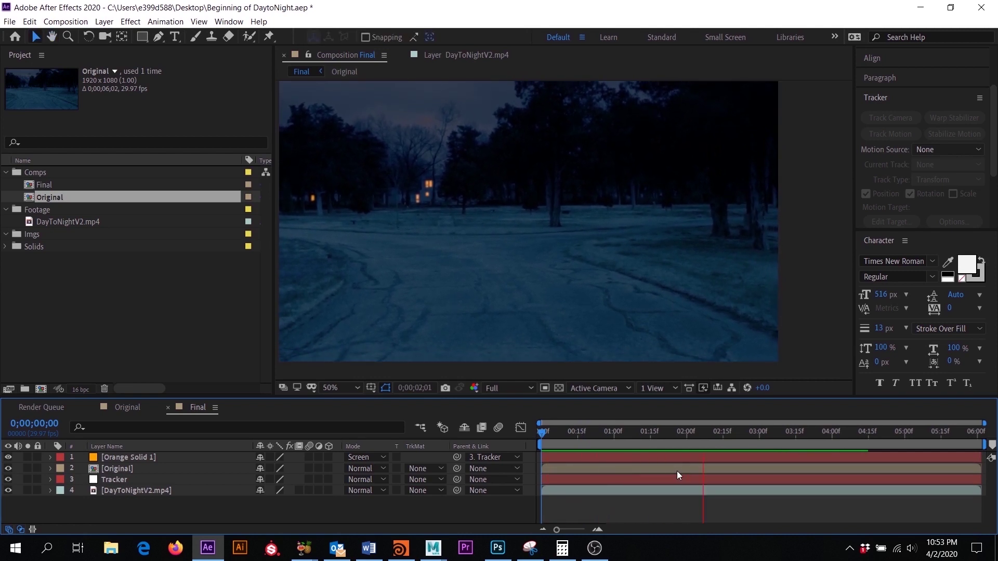
Move the current time to 0;00;02;26 and replay the night composition to check the window movement again.
left_click(750, 432)
scroll(876, 225, "up", 3)
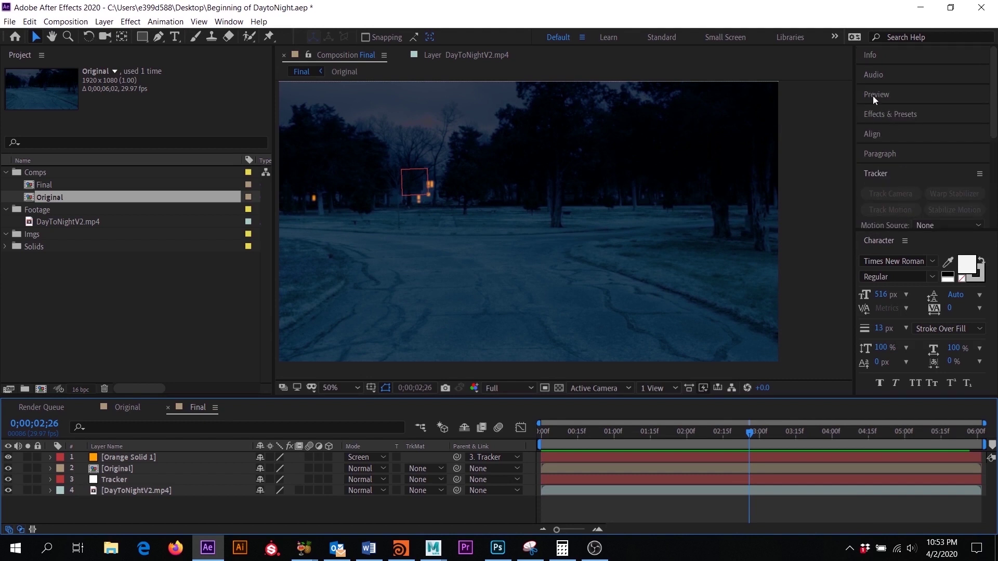
left_click(873, 95)
left_click(920, 113)
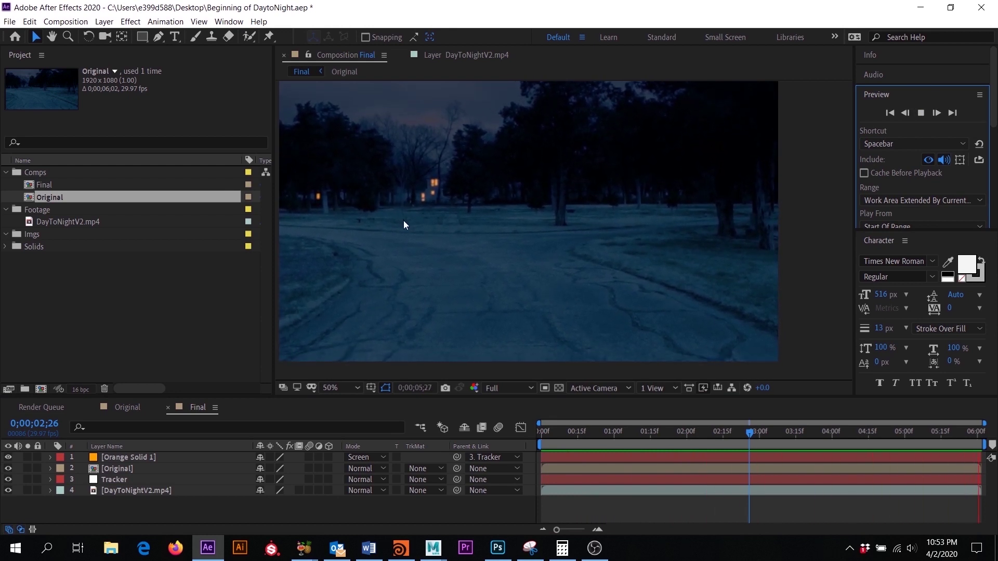
key("space")
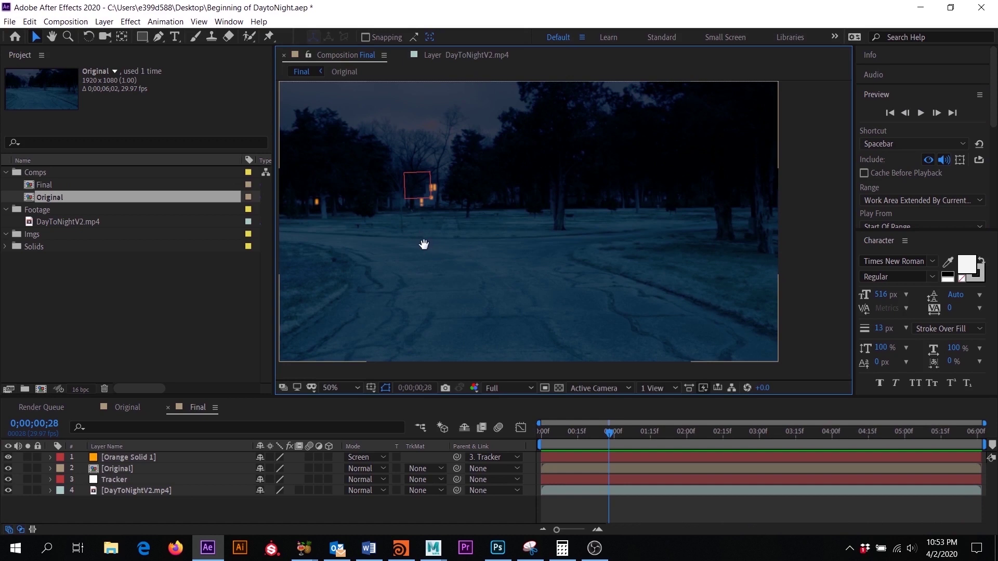
left_click_drag(425, 245, 462, 256)
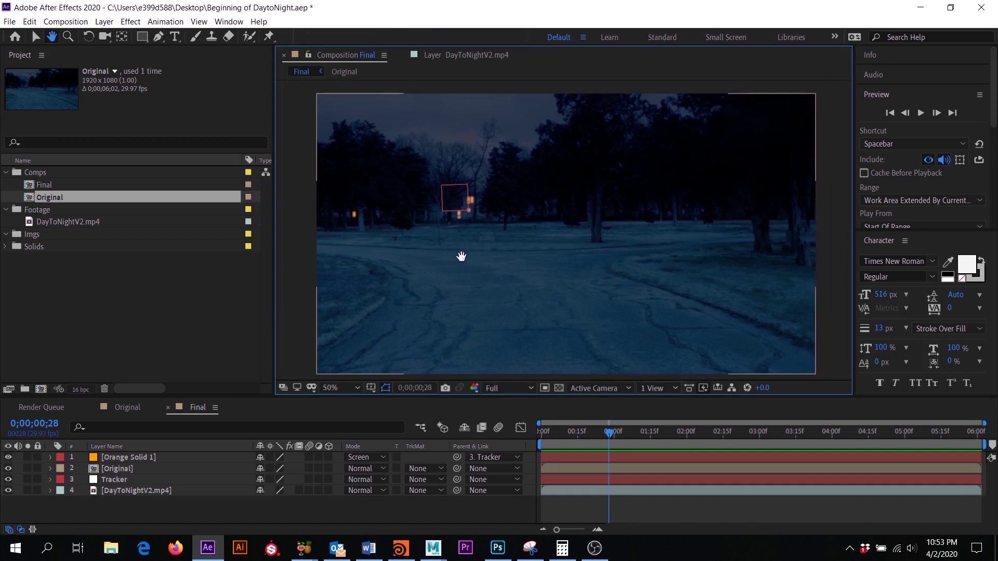
key("v")
Create a new adjustment layer directly above the orange solid in the Final composition.
left_click(137, 459)
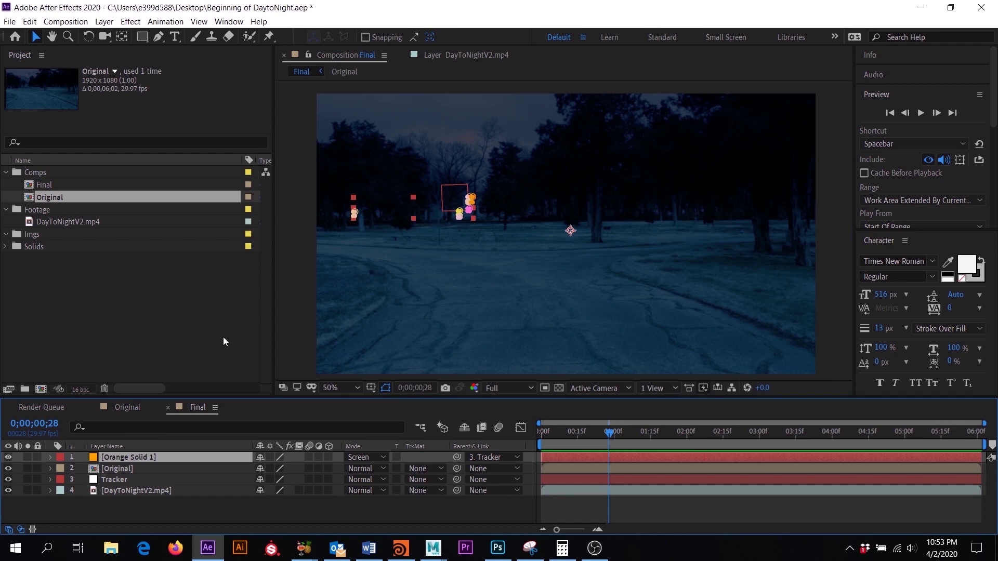
left_click(104, 21)
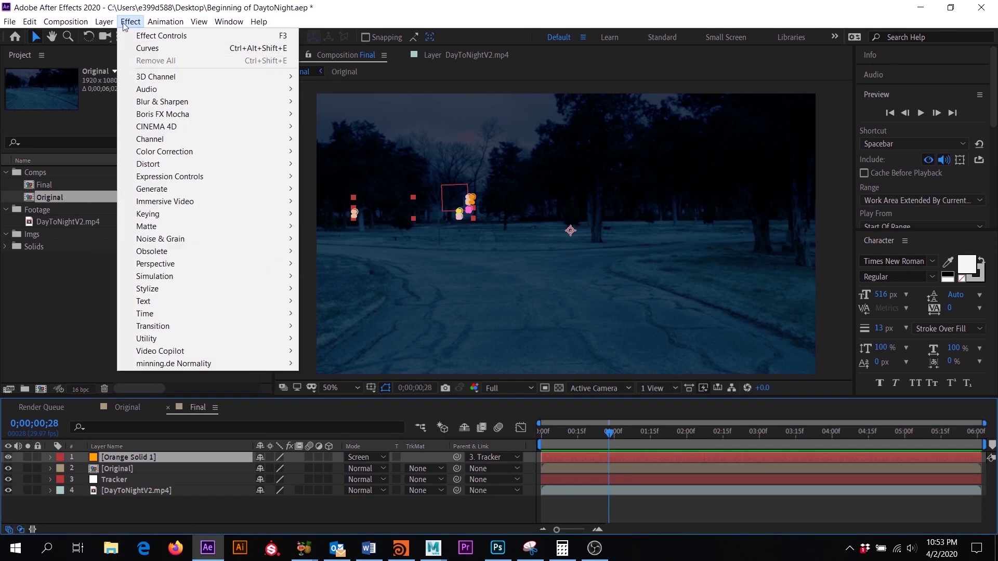
mouse_move(133, 36)
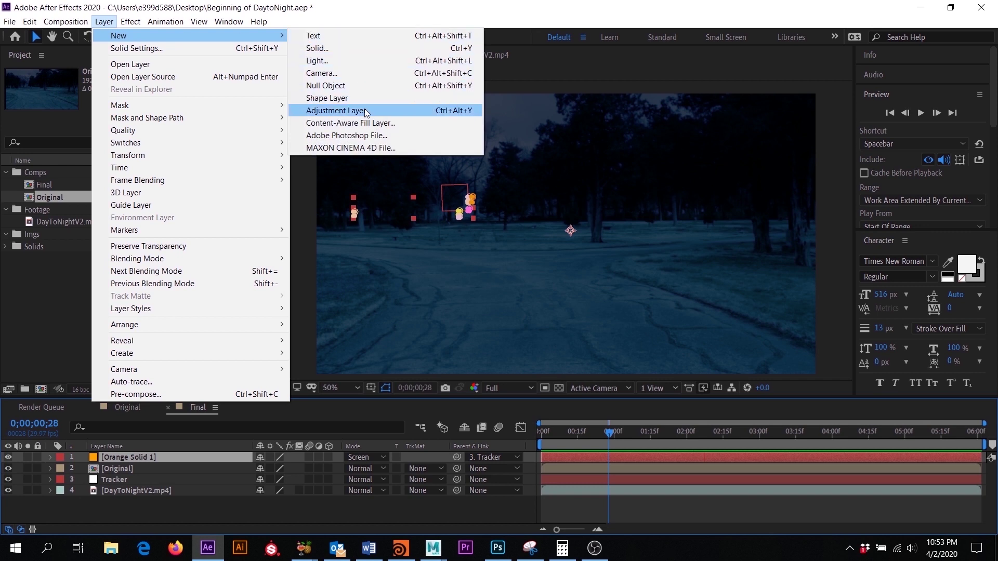
left_click(336, 111)
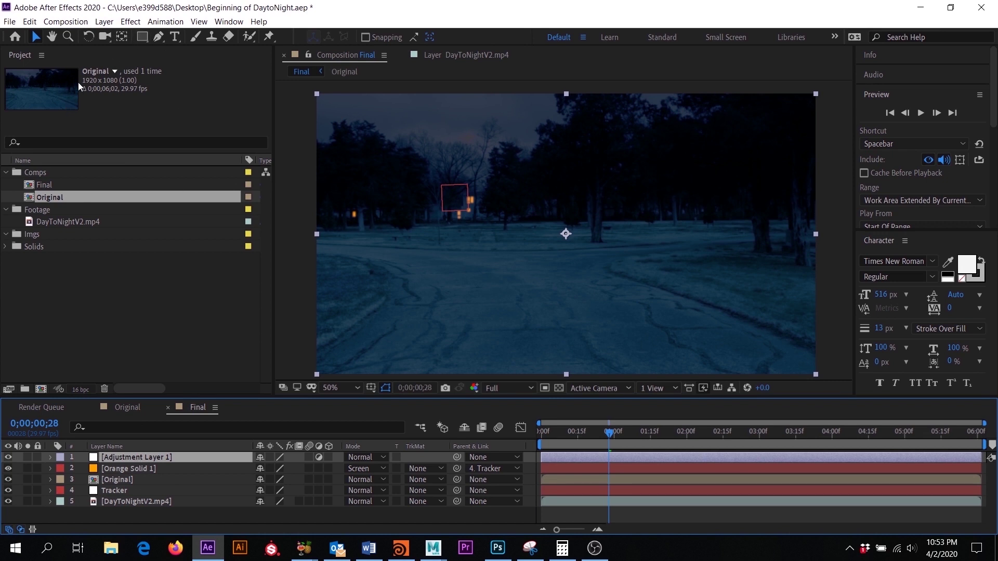
Apply a Curves effect to the adjustment layer and pull the middle of the RGB curve slightly down to darken the scene.
left_click(131, 21)
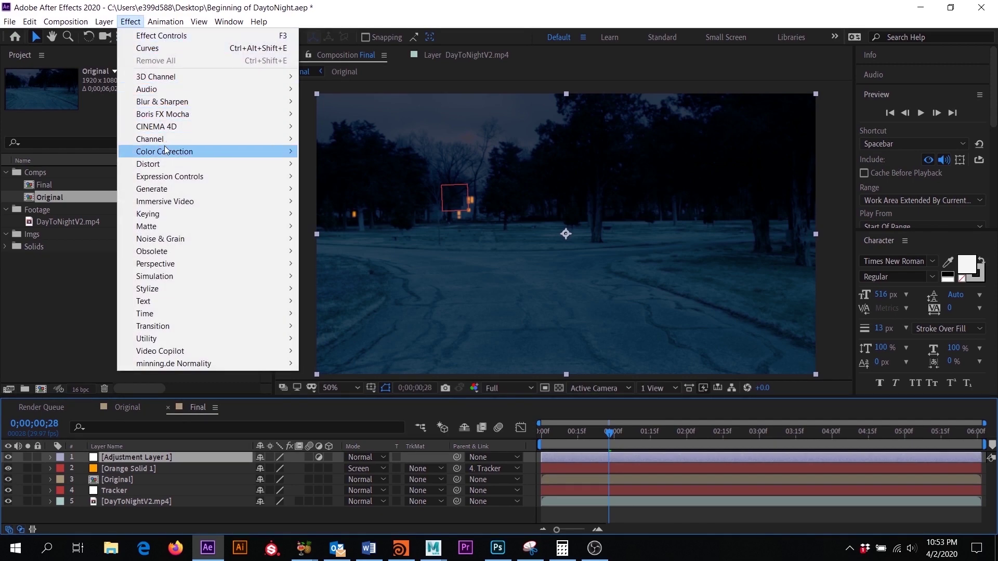
mouse_move(257, 152)
left_click(327, 354)
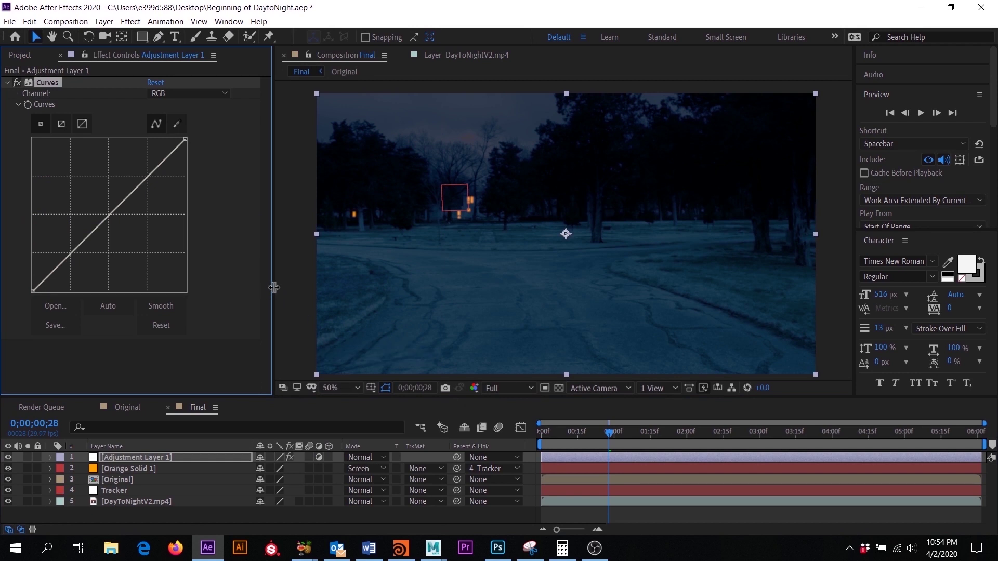
left_click_drag(271, 286, 219, 285)
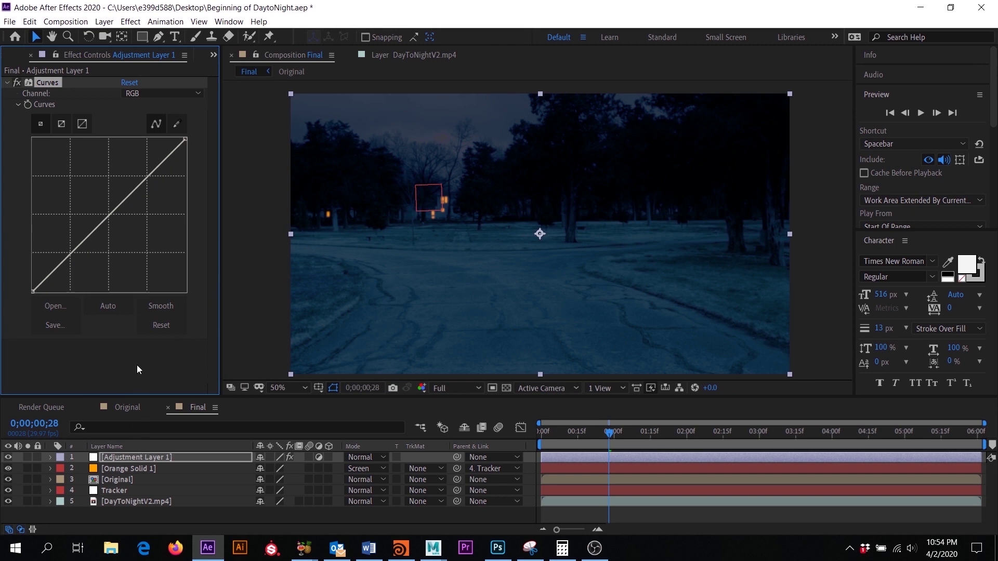
left_click_drag(108, 213, 124, 230)
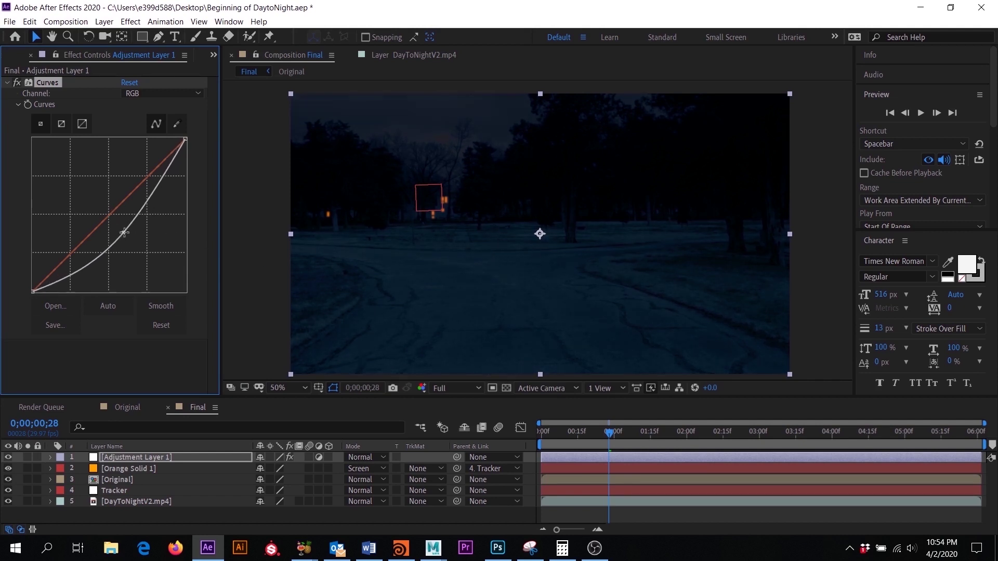
mouse_move(124, 233)
left_mouse_down()
mouse_move(97, 205)
mouse_move(134, 223)
mouse_move(116, 211)
mouse_move(126, 236)
mouse_move(122, 226)
left_mouse_up()
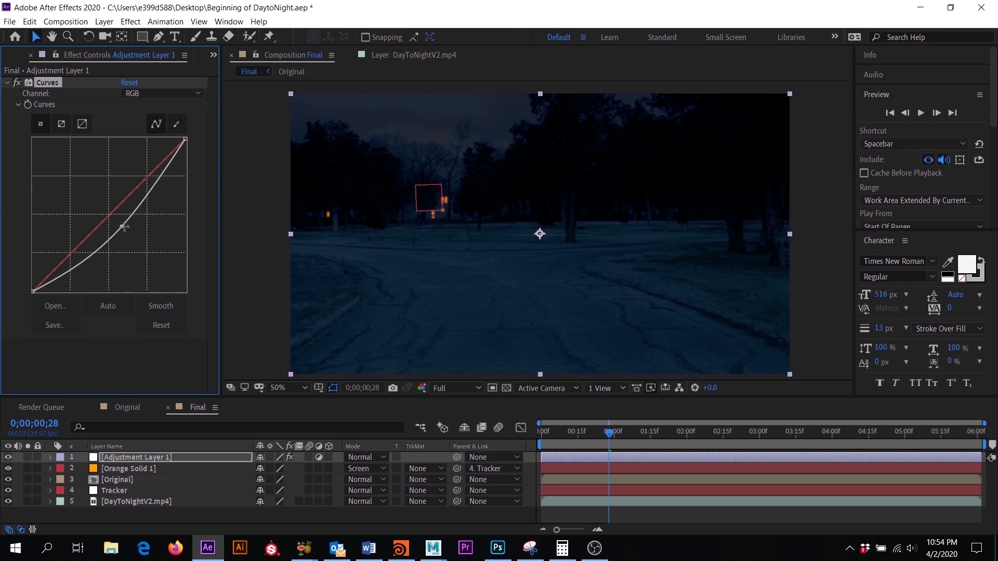
Play the darkened composition from the first frame in an enlarged, fitted view and review the finished night effect.
left_click_drag(606, 431, 503, 436)
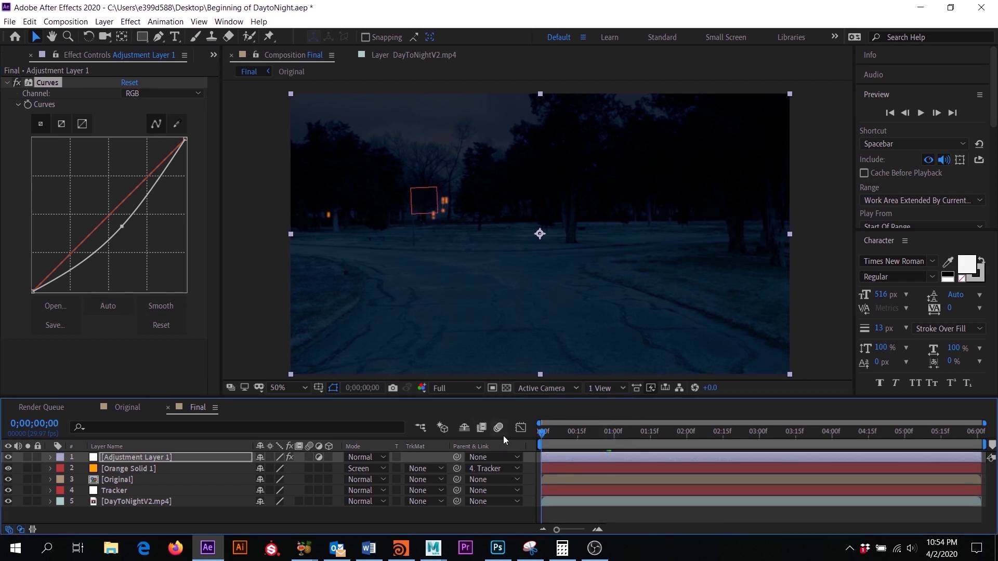
key("space")
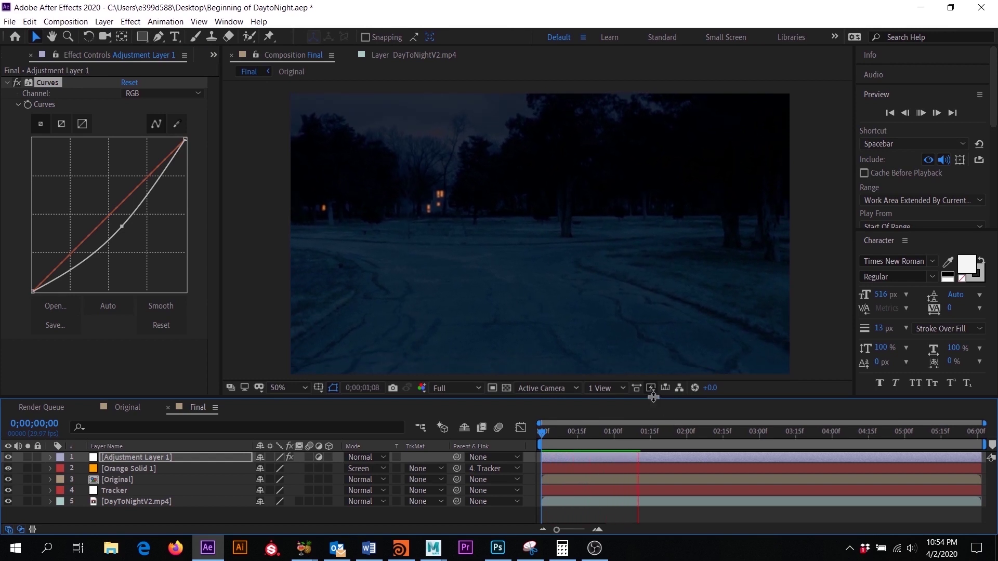
left_click_drag(656, 403, 653, 434)
left_click(297, 427)
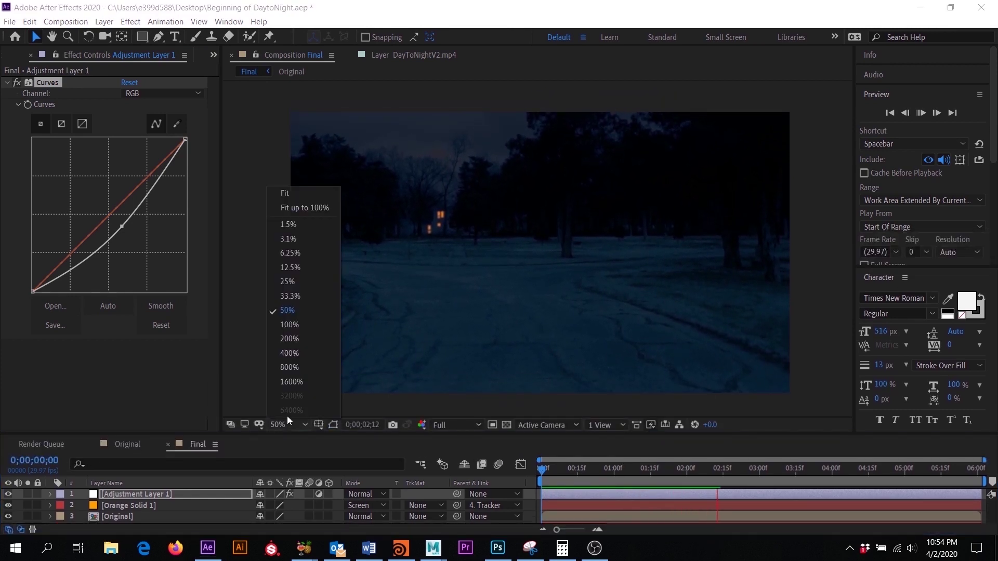
left_click(277, 192)
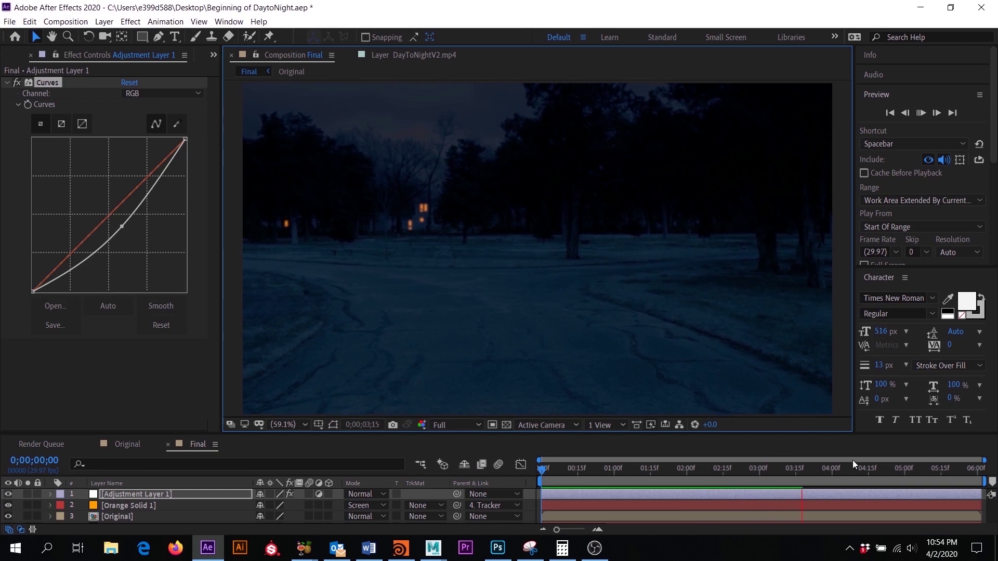
key("space")
key("space")
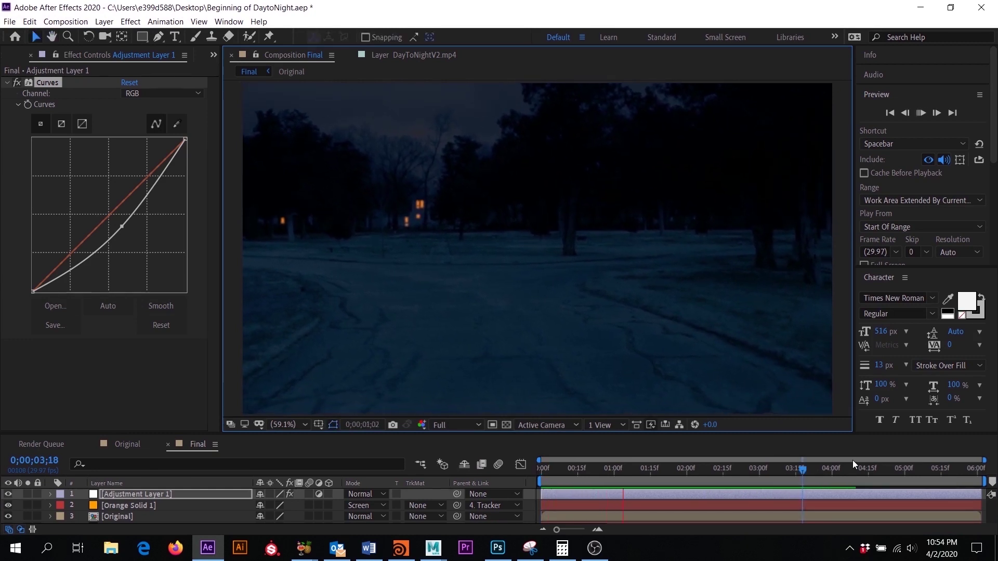
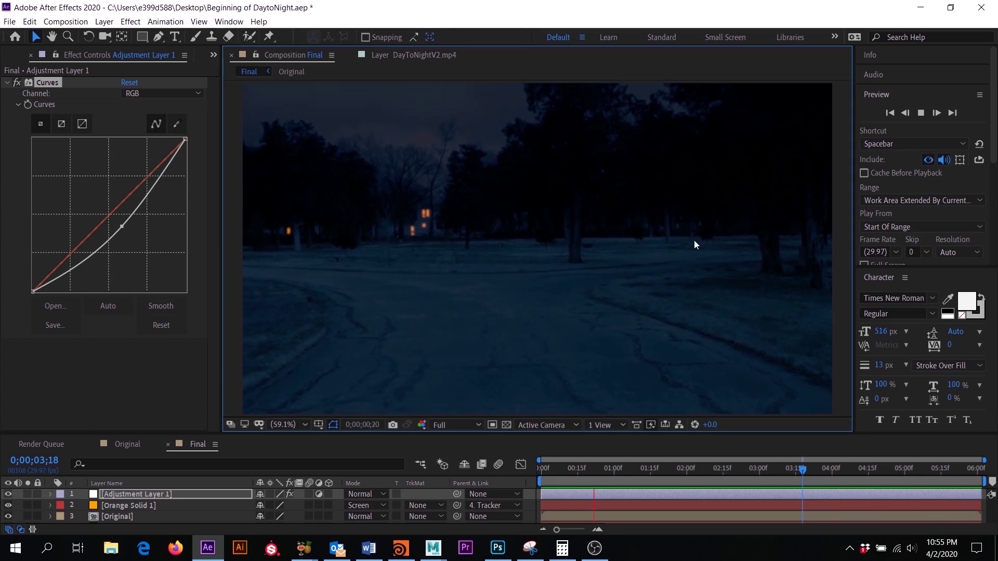
scroll(655, 247, "down", 1)
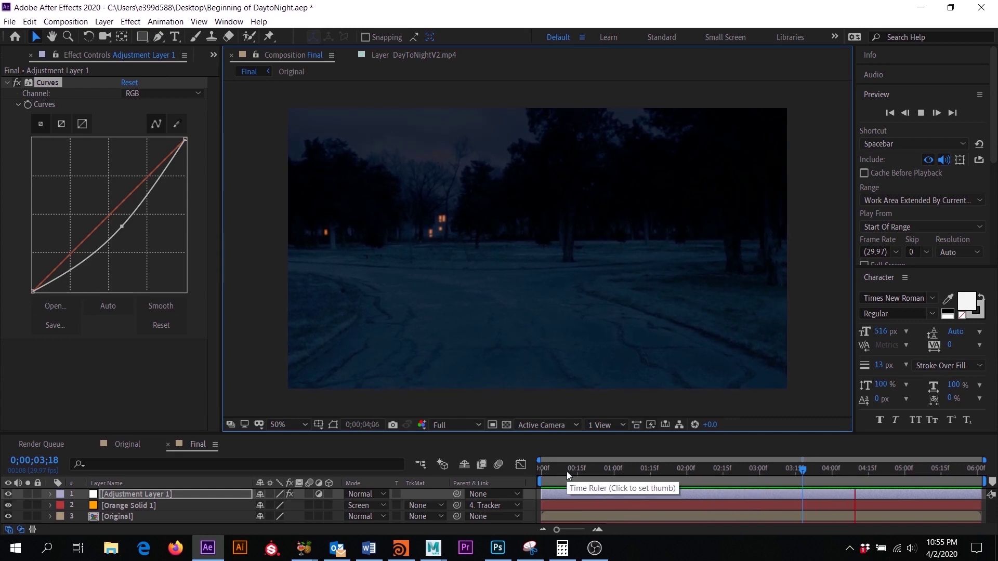
key("space")
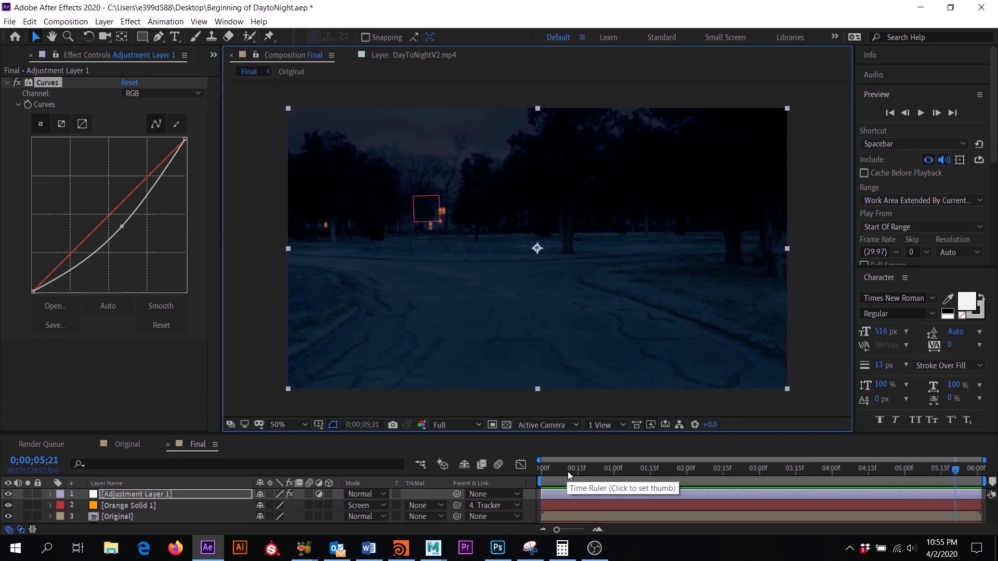